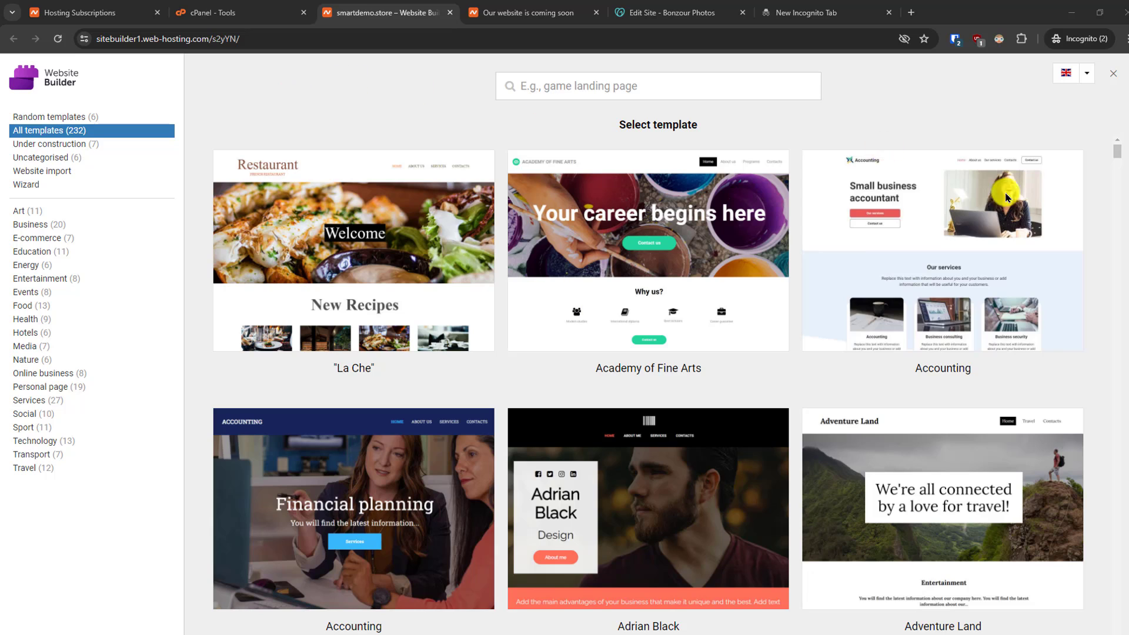
Filter the template gallery to Services (27) and scroll down to the Scissors on Top card.
{"action": "scroll", "coordinate": [1101, 294], "scroll_direction": "down", "scroll_amount": 3}
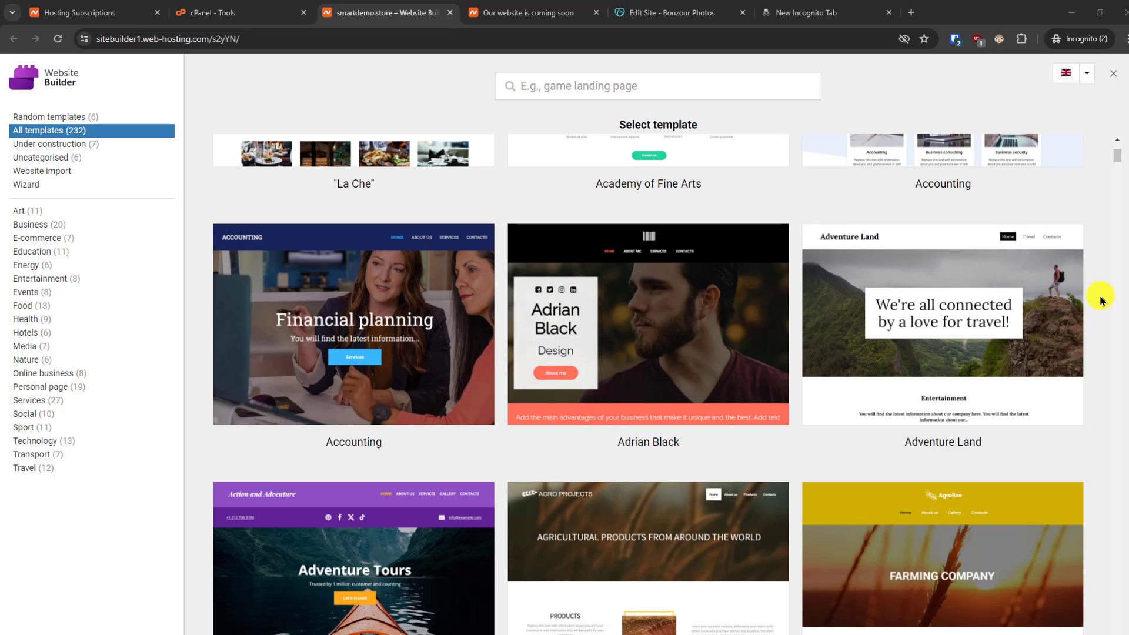
{"action": "scroll", "coordinate": [1101, 217], "scroll_direction": "up", "scroll_amount": 3}
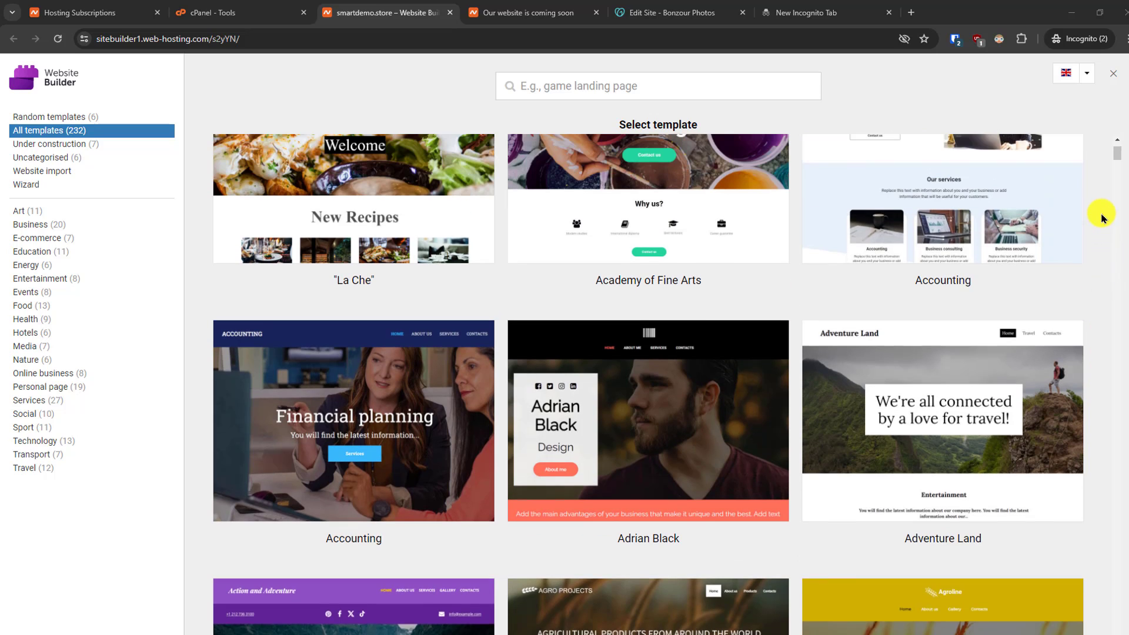
{"action": "scroll", "coordinate": [1101, 218], "scroll_direction": "down", "scroll_amount": 7}
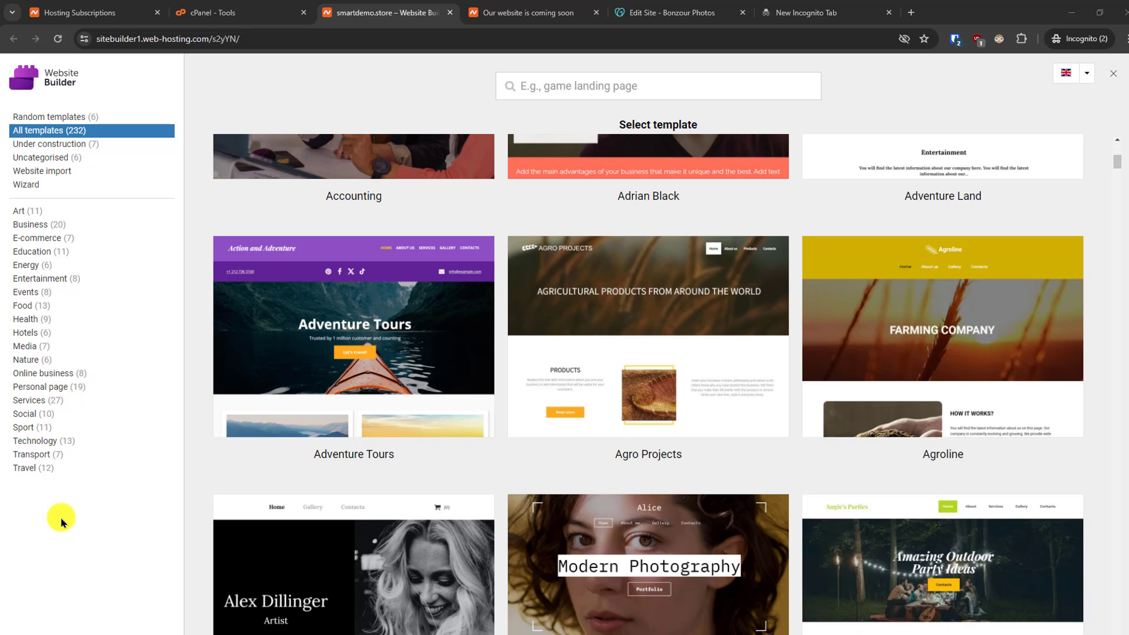
{"action": "left_click", "coordinate": [41, 399]}
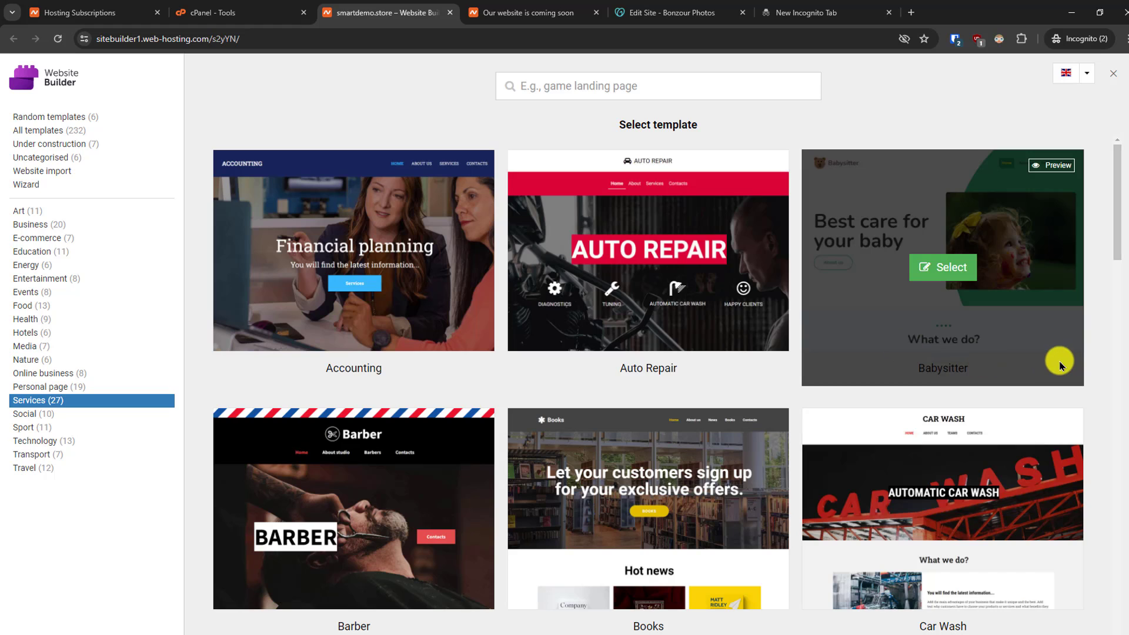
{"action": "scroll", "coordinate": [1059, 366], "scroll_direction": "down", "scroll_amount": 13}
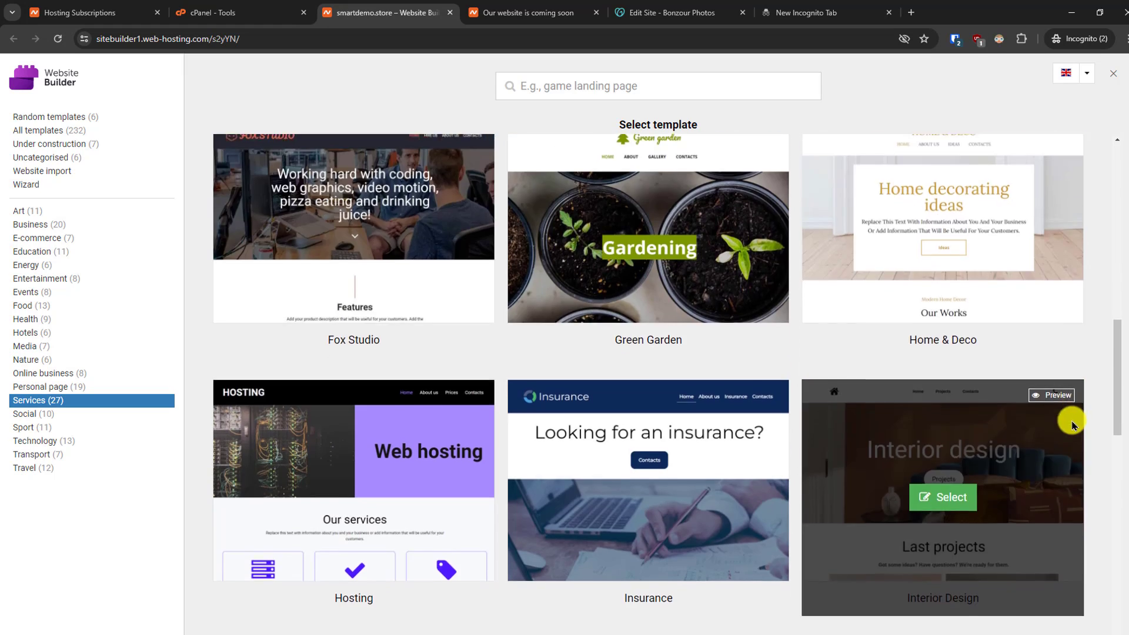
{"action": "scroll", "coordinate": [1072, 424], "scroll_direction": "down", "scroll_amount": 12}
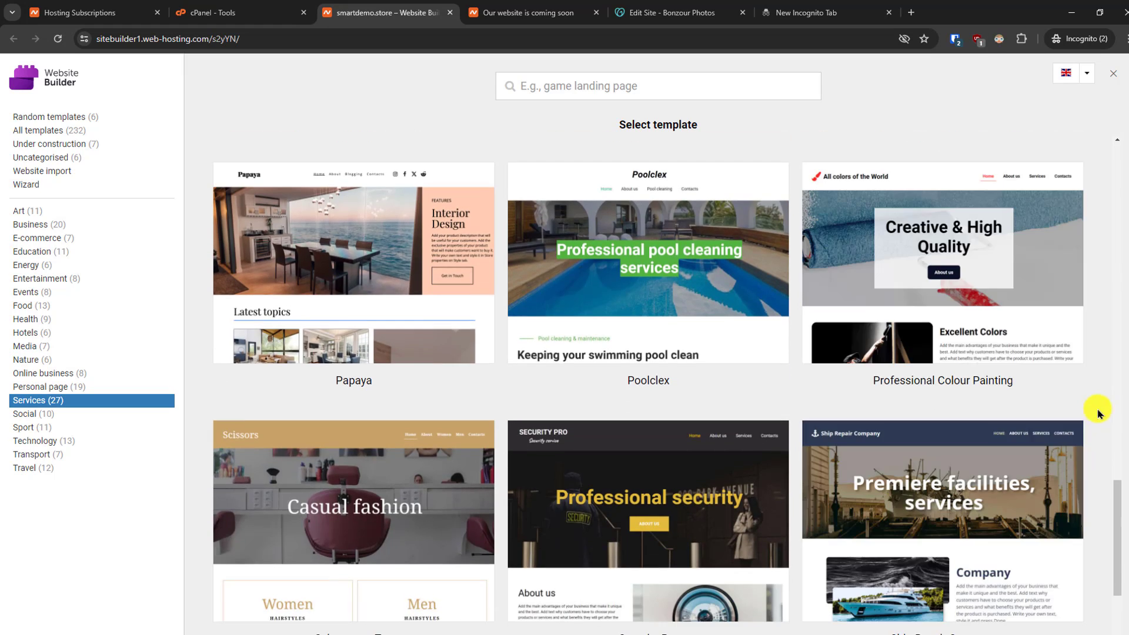
{"action": "mouse_move", "coordinate": [1083, 400]}
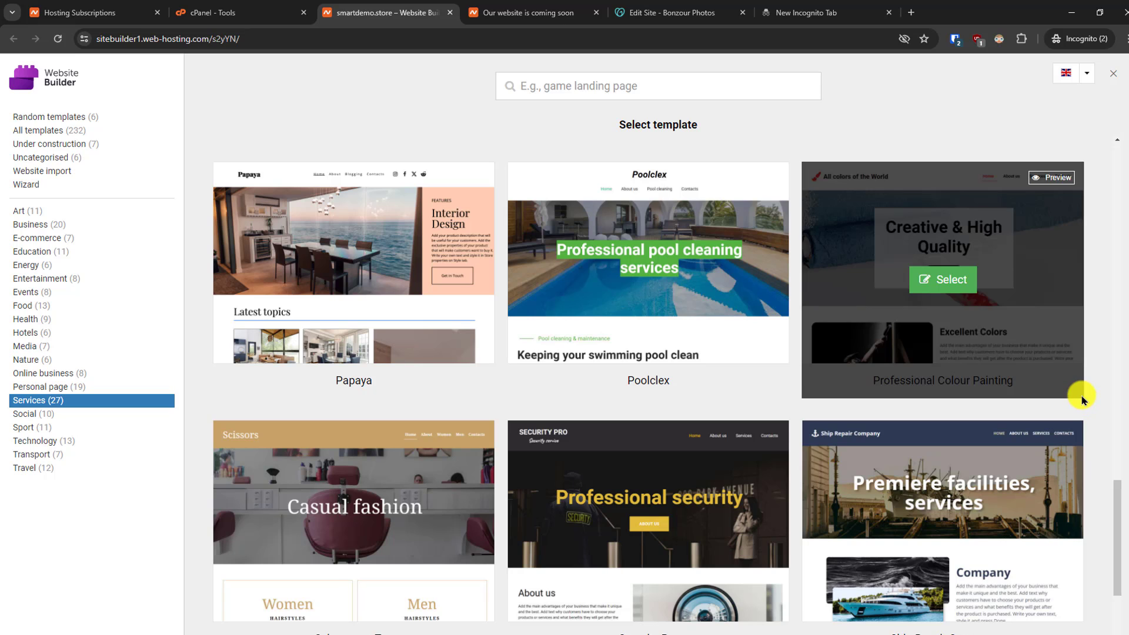
{"action": "scroll", "coordinate": [1117, 388], "scroll_direction": "down", "scroll_amount": 4}
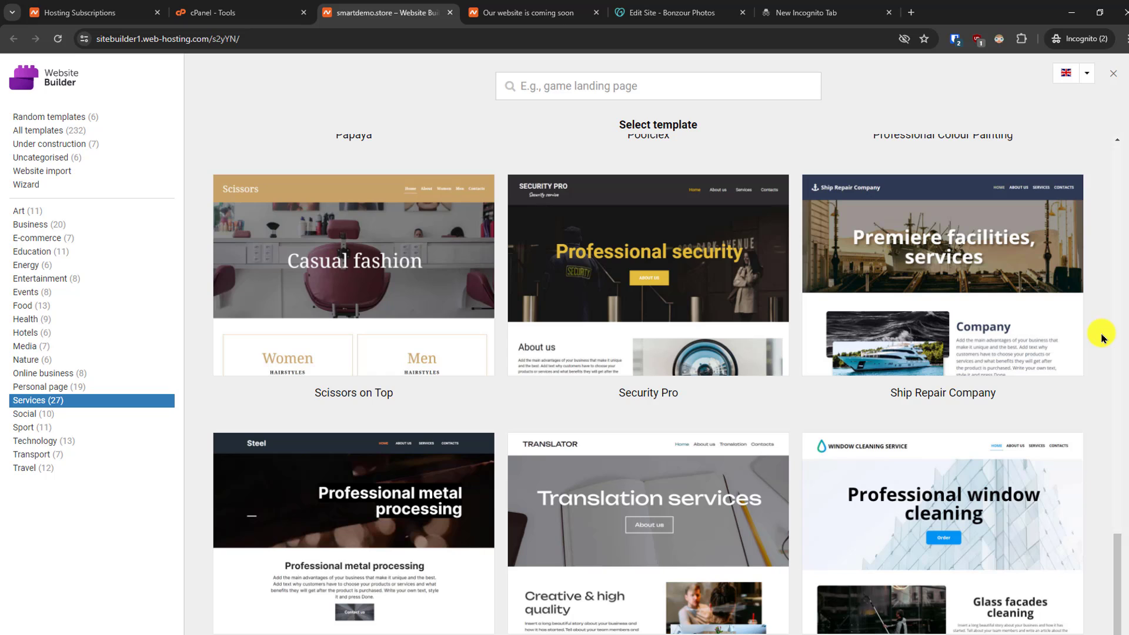
{"action": "mouse_move", "coordinate": [235, 361]}
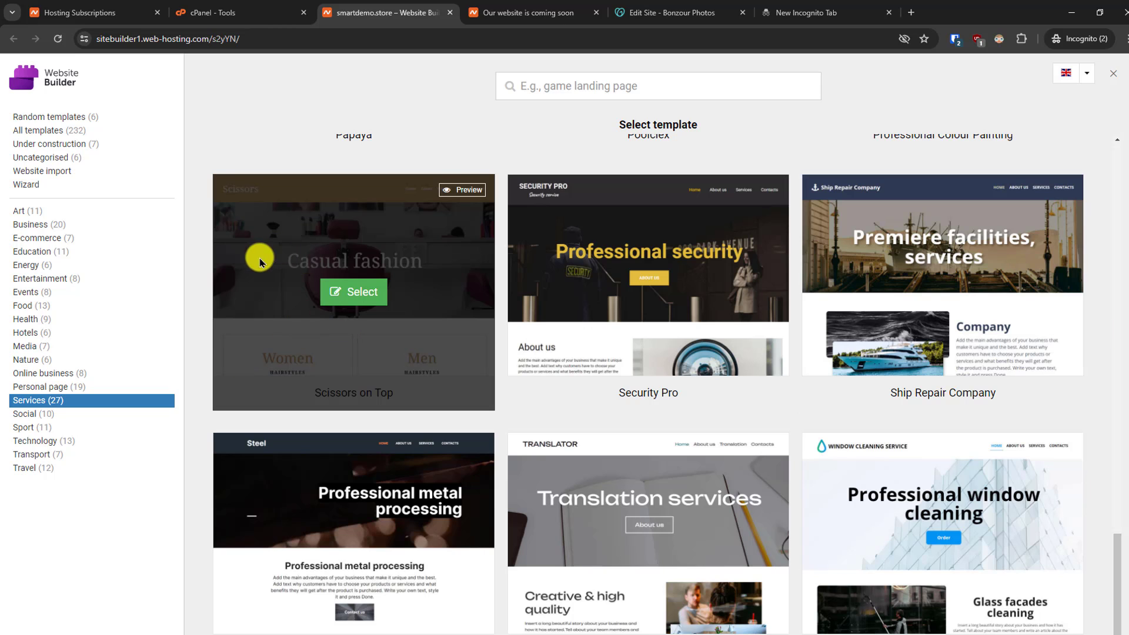
Preview Scissors on Top in a new tab and scroll through its hairstyles, story, services, gallery and contact sections.
{"action": "left_click", "coordinate": [458, 190]}
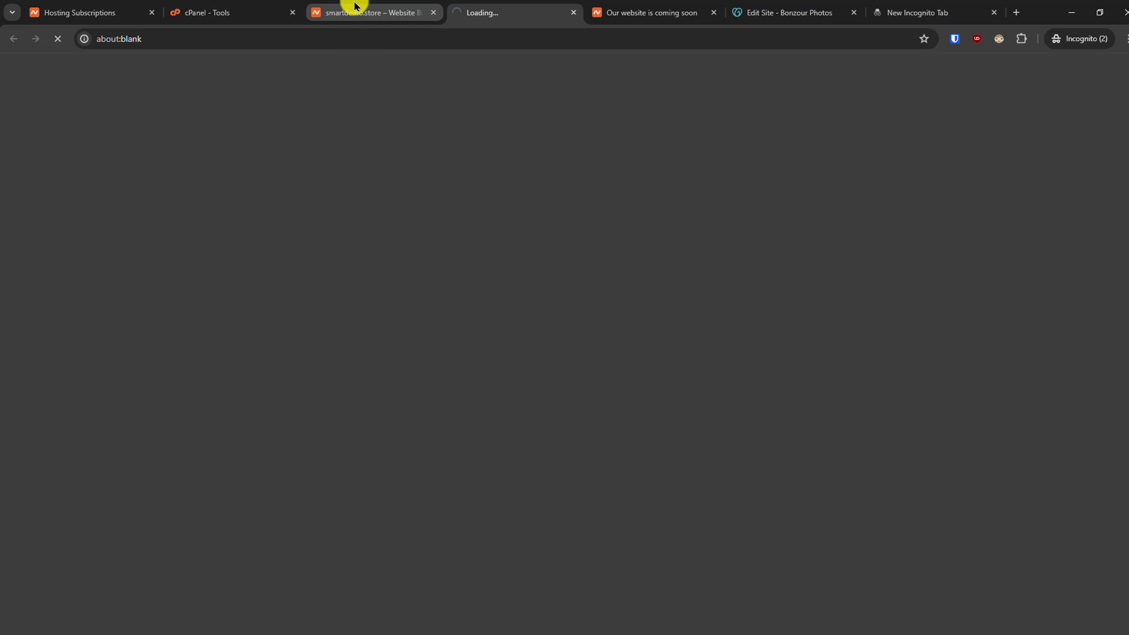
{"action": "mouse_move", "coordinate": [354, 7]}
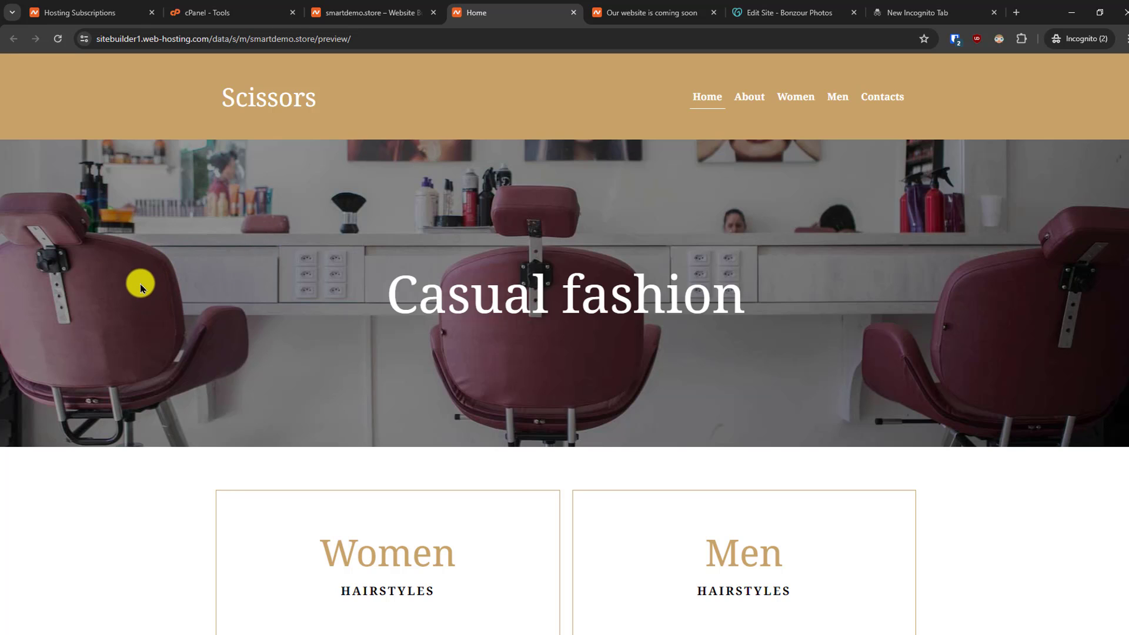
{"action": "scroll", "coordinate": [146, 289], "scroll_direction": "down", "scroll_amount": 6}
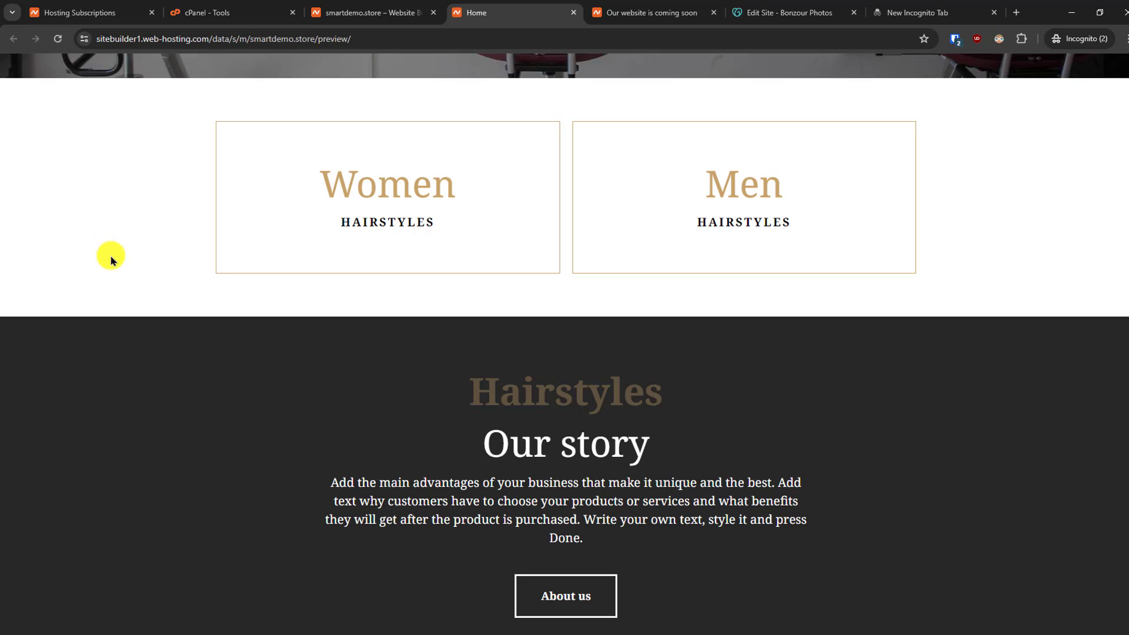
{"action": "scroll", "coordinate": [112, 257], "scroll_direction": "down", "scroll_amount": 5}
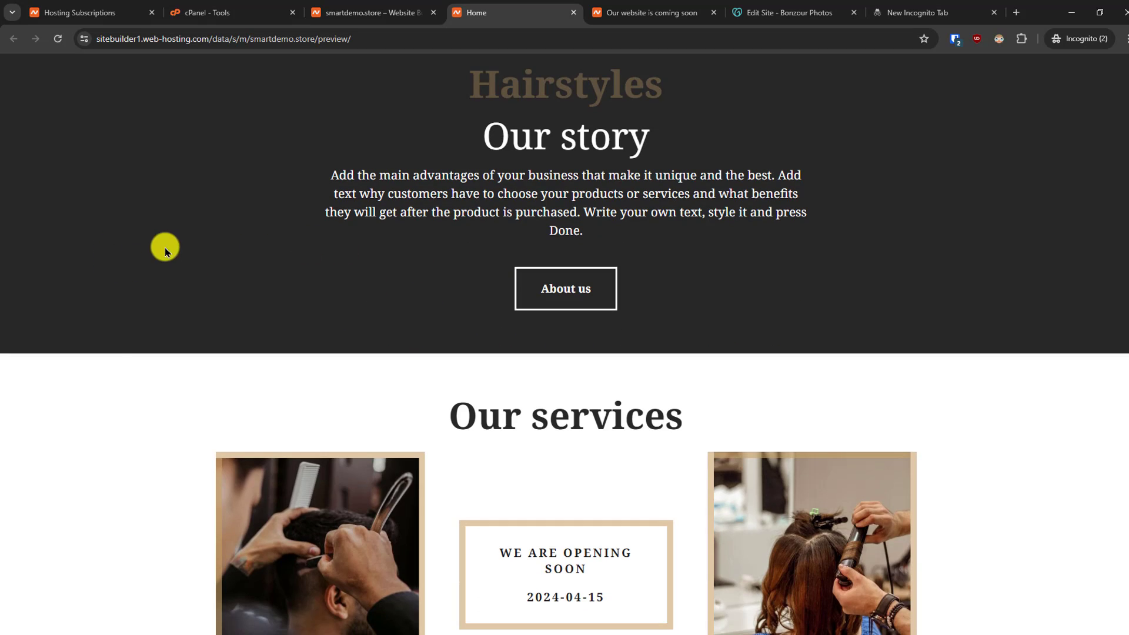
{"action": "scroll", "coordinate": [123, 356], "scroll_direction": "down", "scroll_amount": 1}
{"action": "scroll", "coordinate": [130, 359], "scroll_direction": "down", "scroll_amount": 2}
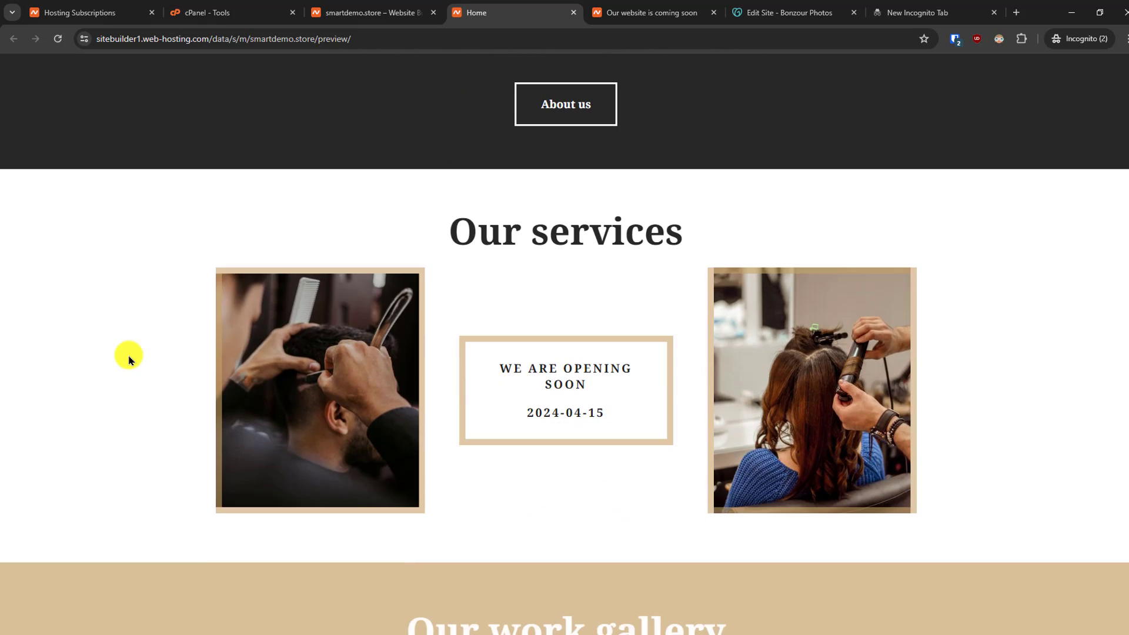
{"action": "scroll", "coordinate": [130, 360], "scroll_direction": "up", "scroll_amount": 12}
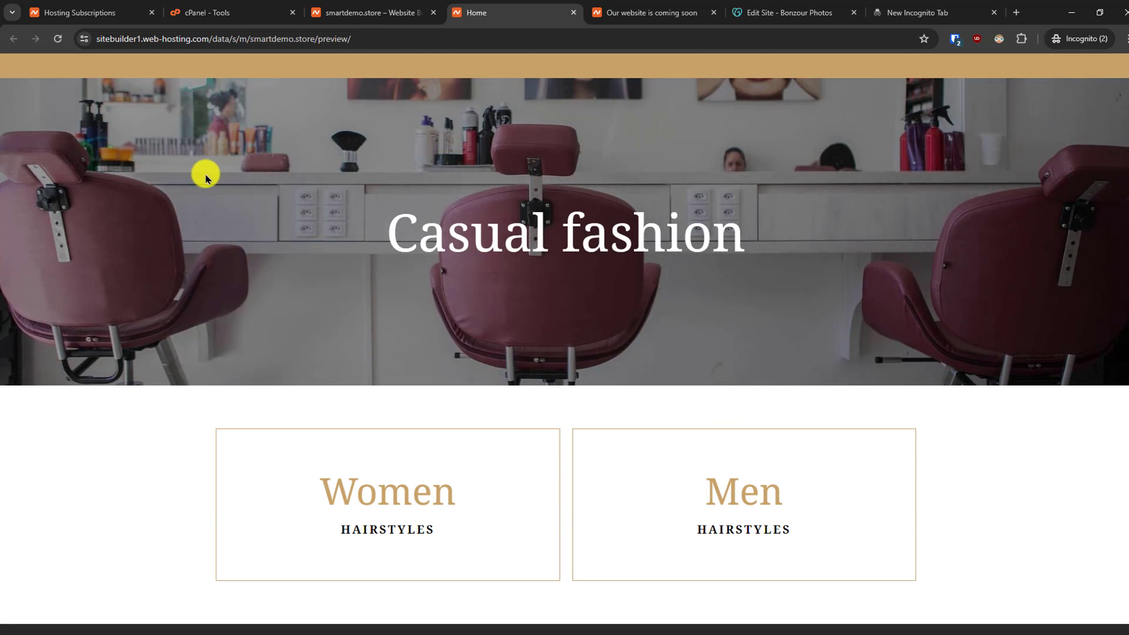
{"action": "scroll", "coordinate": [82, 315], "scroll_direction": "down", "scroll_amount": 5}
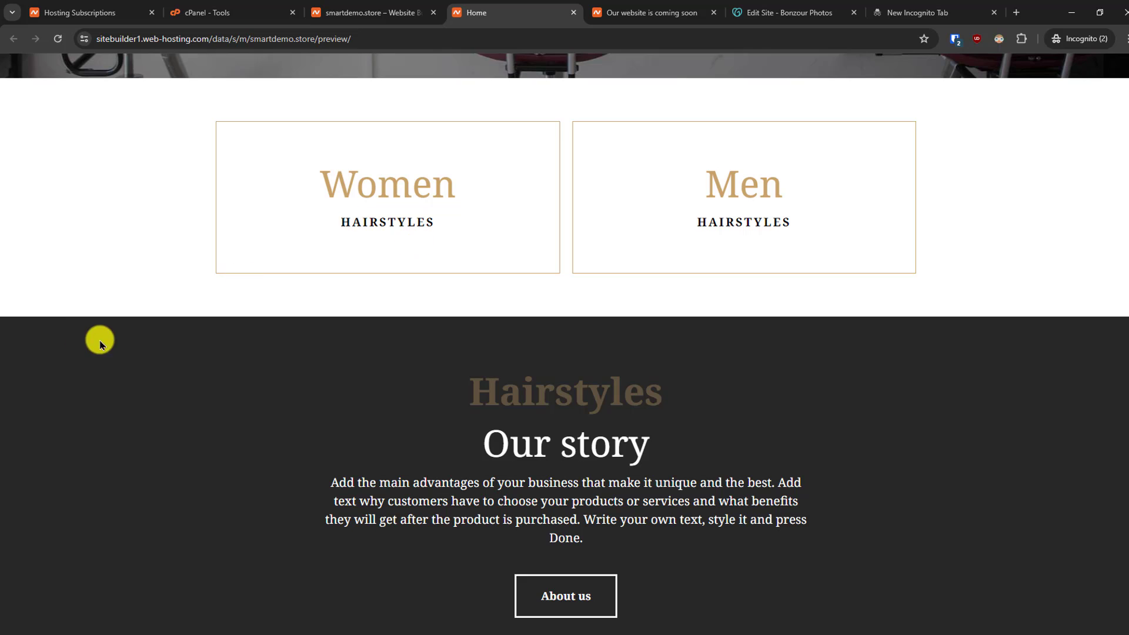
{"action": "scroll", "coordinate": [552, 293], "scroll_direction": "down", "scroll_amount": 2}
{"action": "scroll", "coordinate": [355, 310], "scroll_direction": "down", "scroll_amount": 2}
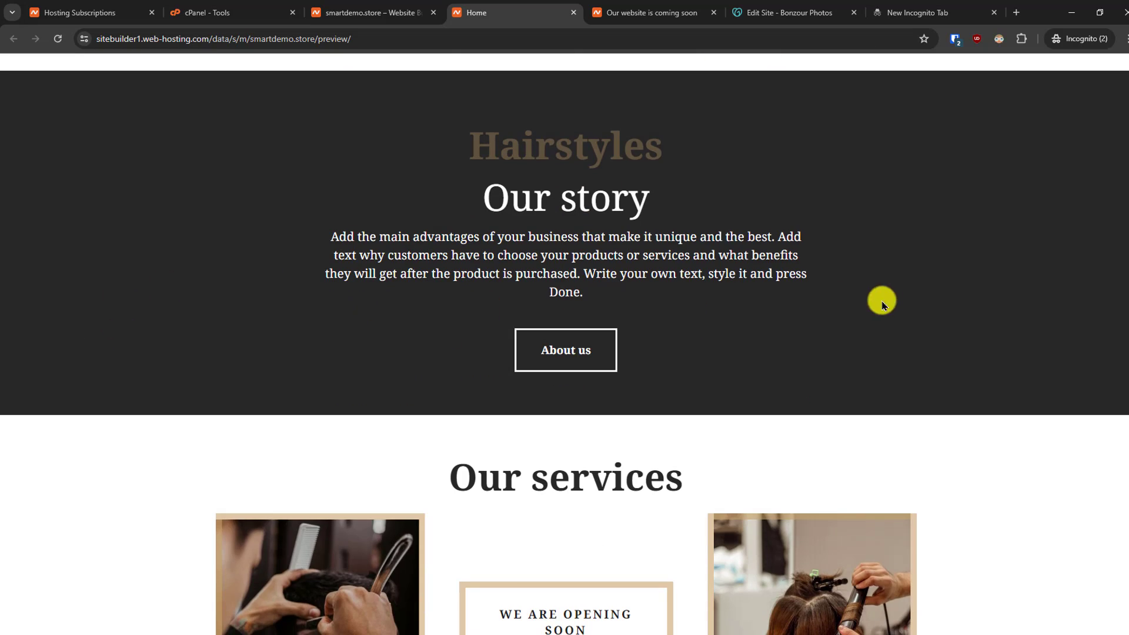
{"action": "scroll", "coordinate": [612, 350], "scroll_direction": "down", "scroll_amount": 4}
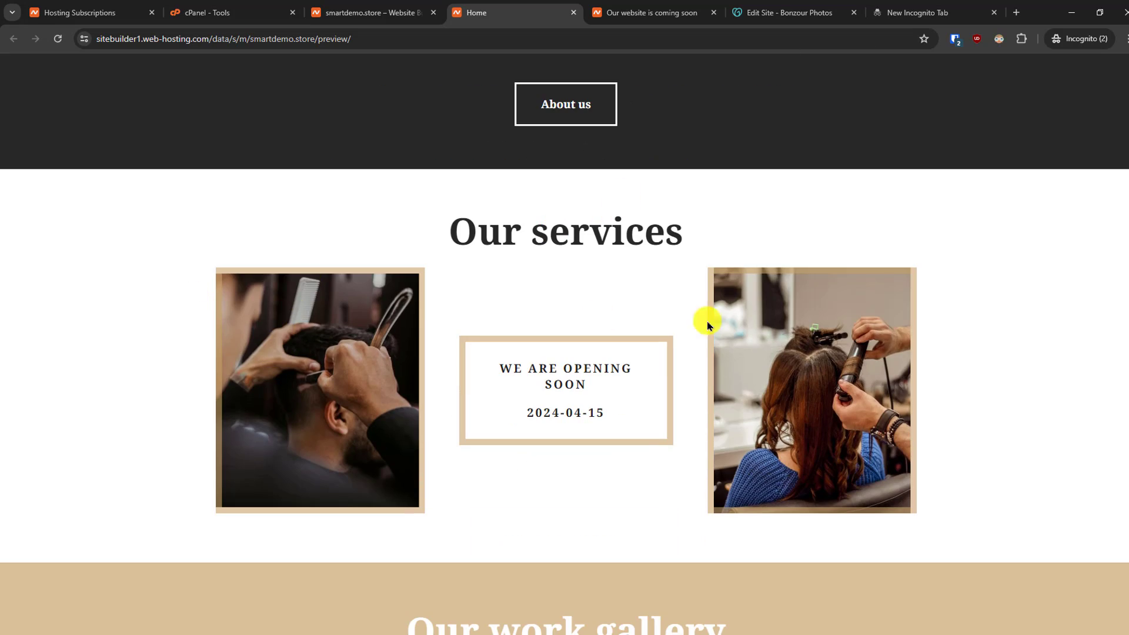
{"action": "scroll", "coordinate": [580, 411], "scroll_direction": "down", "scroll_amount": 3}
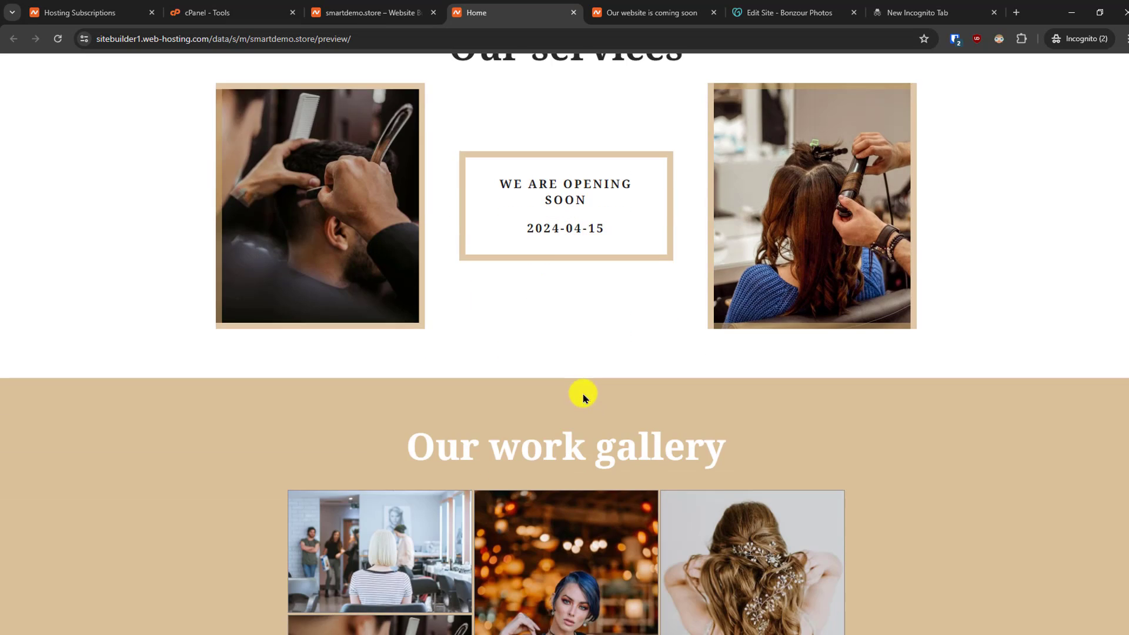
{"action": "scroll", "coordinate": [583, 398], "scroll_direction": "down", "scroll_amount": 6}
{"action": "scroll", "coordinate": [184, 354], "scroll_direction": "down", "scroll_amount": 2}
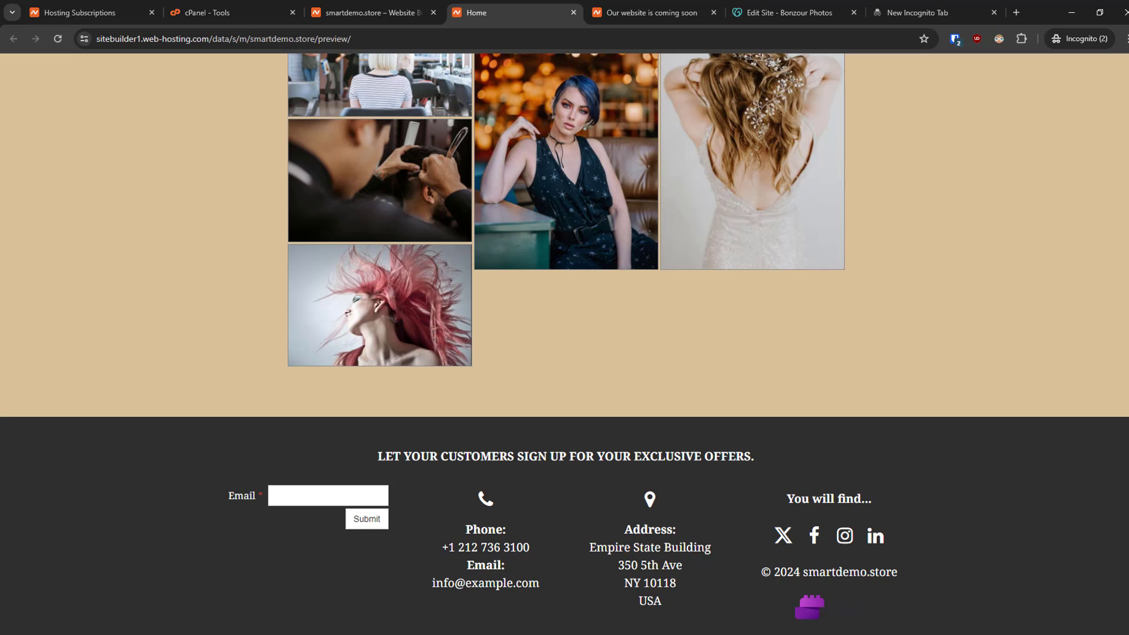
{"action": "scroll", "coordinate": [981, 527], "scroll_direction": "up", "scroll_amount": 15}
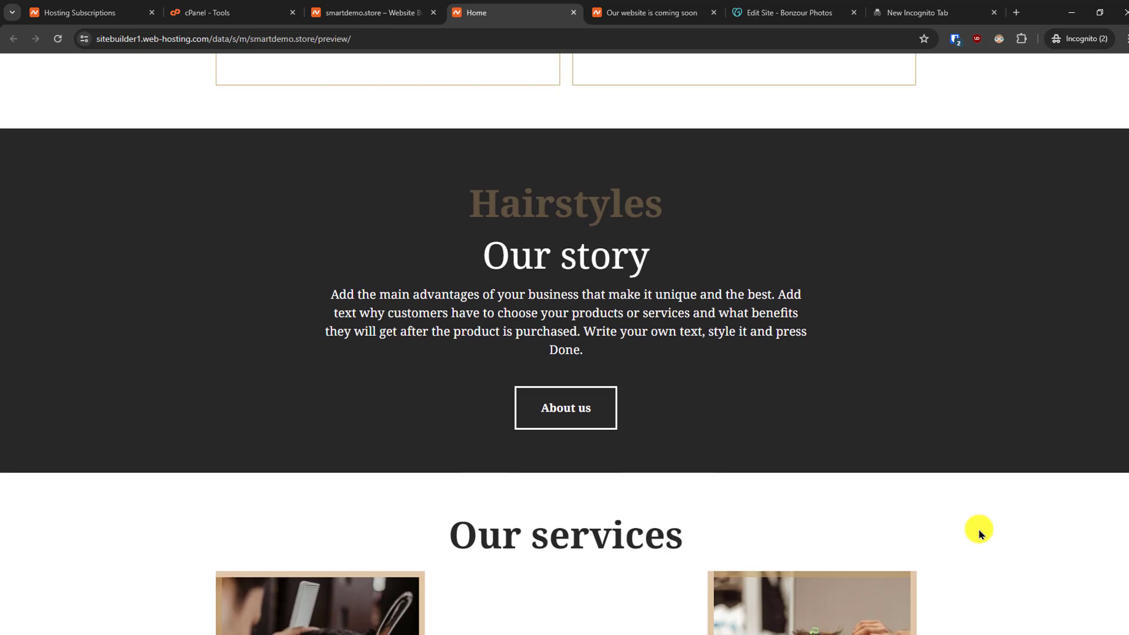
{"action": "scroll", "coordinate": [979, 532], "scroll_direction": "up", "scroll_amount": 10}
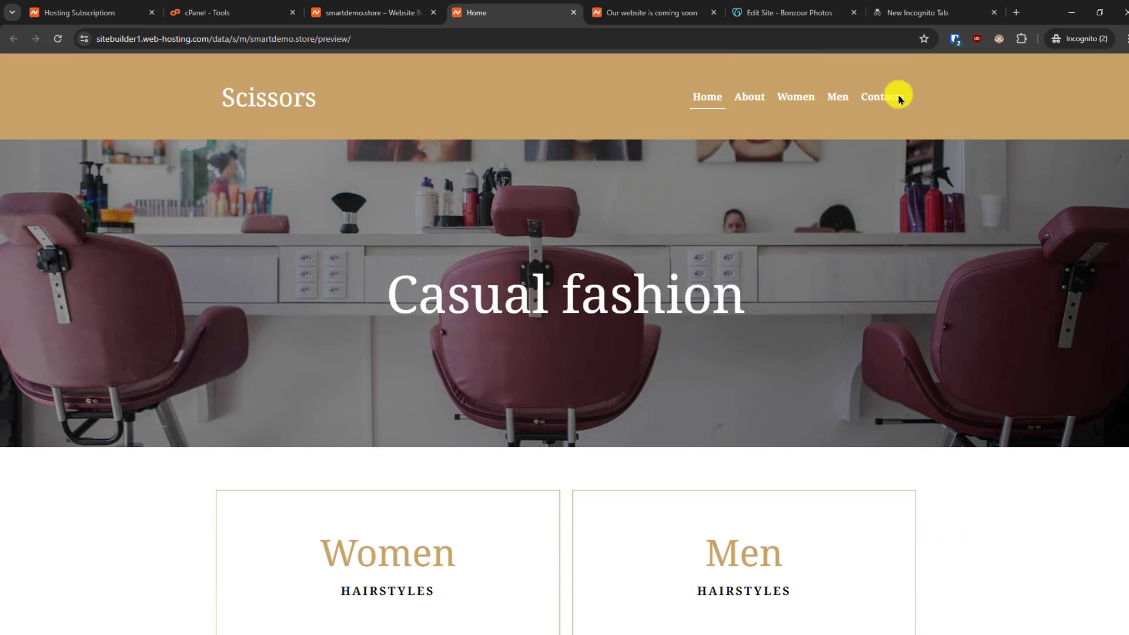
Browse the preview's Women page, including the Vintage style card's link.
{"action": "left_click", "coordinate": [380, 575]}
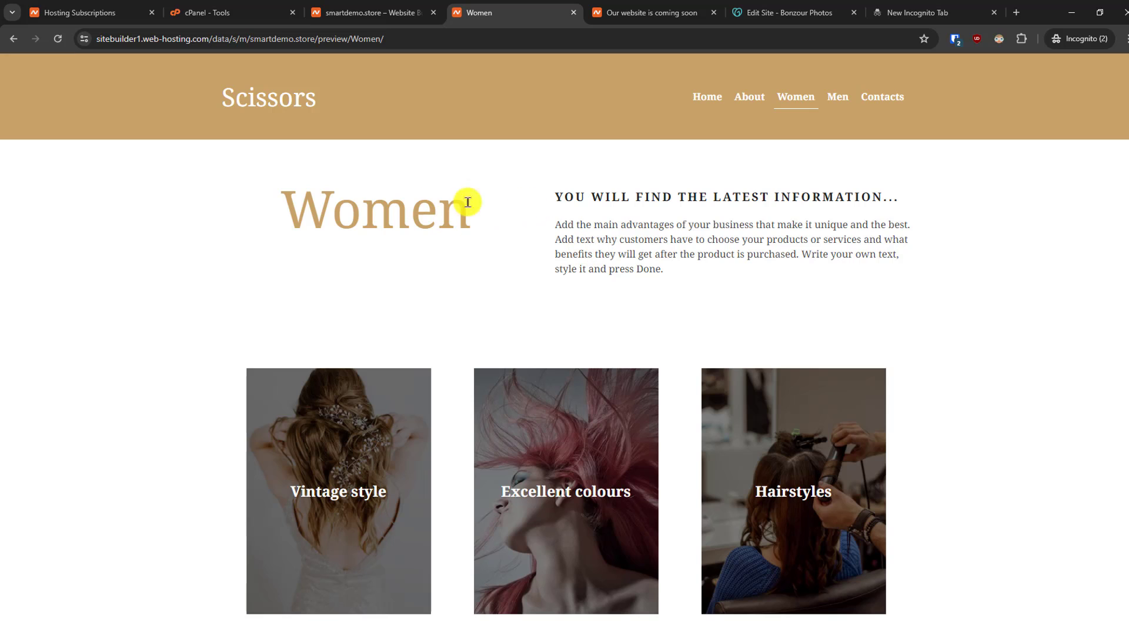
{"action": "left_click_drag", "start_coordinate": [481, 225], "coordinate": [293, 212]}
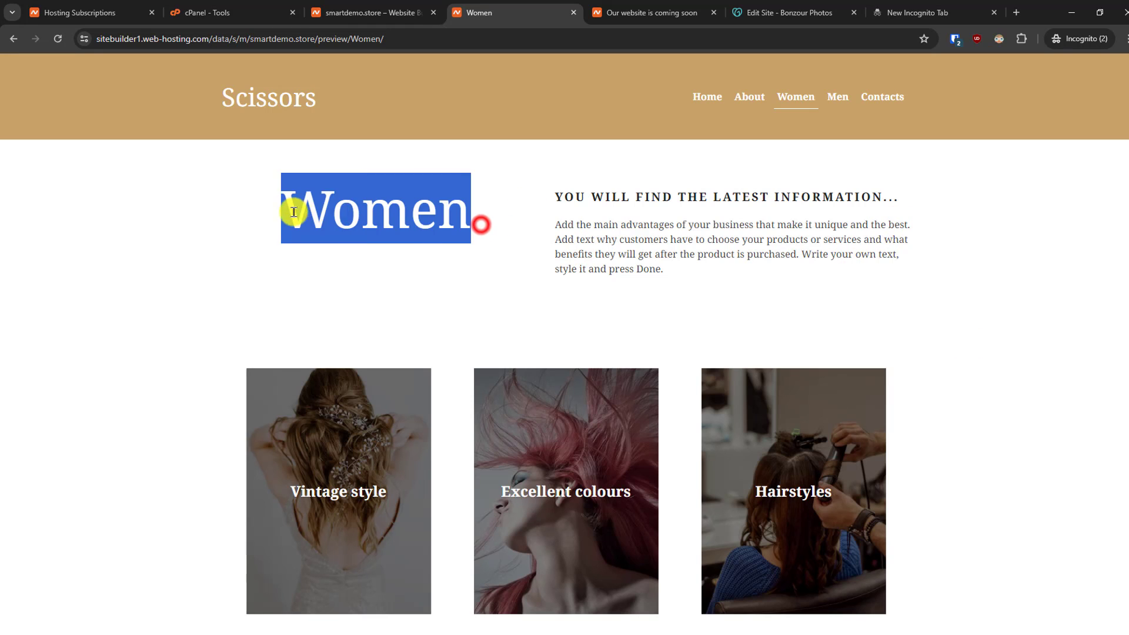
{"action": "left_click", "coordinate": [641, 219]}
{"action": "scroll", "coordinate": [377, 375], "scroll_direction": "down", "scroll_amount": 2}
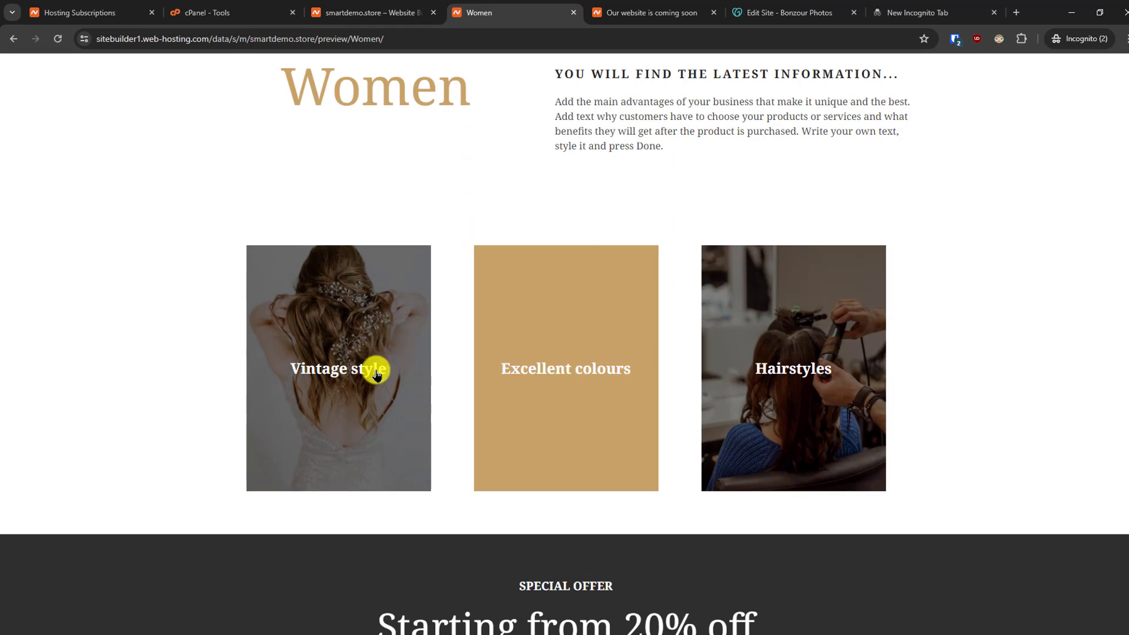
{"action": "left_click", "coordinate": [353, 364]}
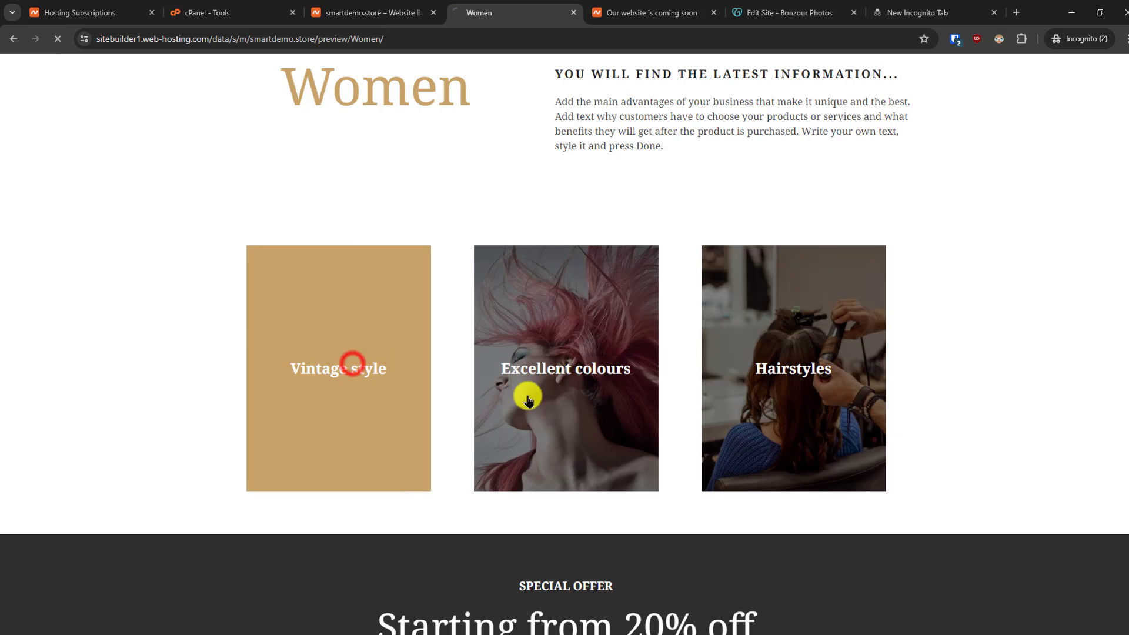
{"action": "scroll", "coordinate": [882, 352], "scroll_direction": "down", "scroll_amount": 4}
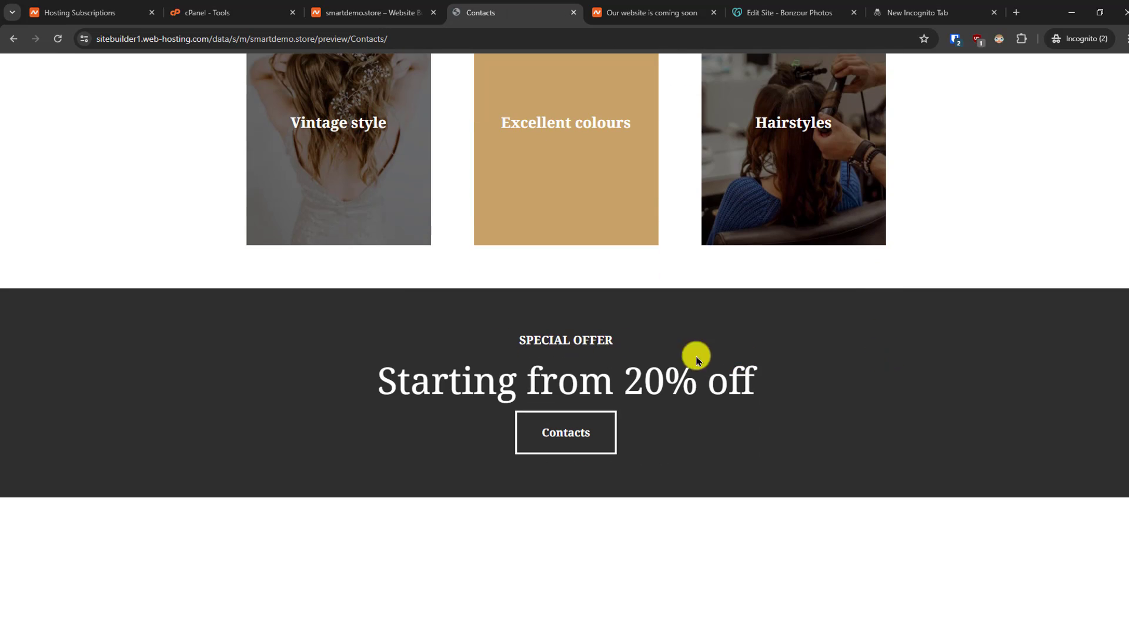
{"action": "scroll", "coordinate": [665, 400], "scroll_direction": "down", "scroll_amount": 4}
{"action": "scroll", "coordinate": [647, 391], "scroll_direction": "up", "scroll_amount": 4}
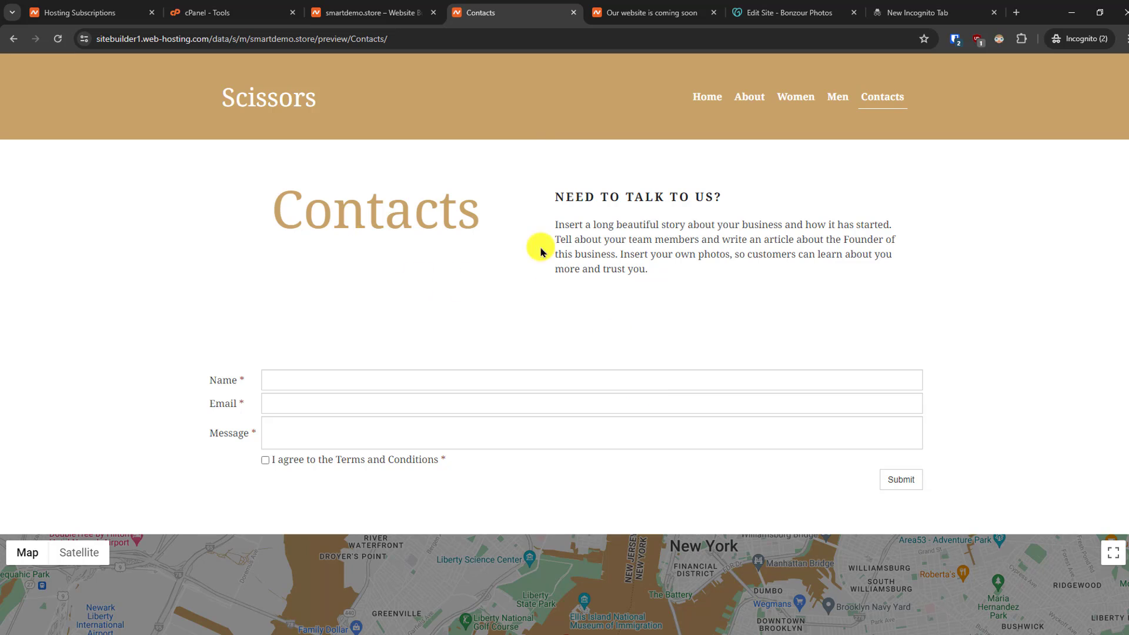
Look through the Men page of the Scissors preview.
{"action": "left_click", "coordinate": [837, 100]}
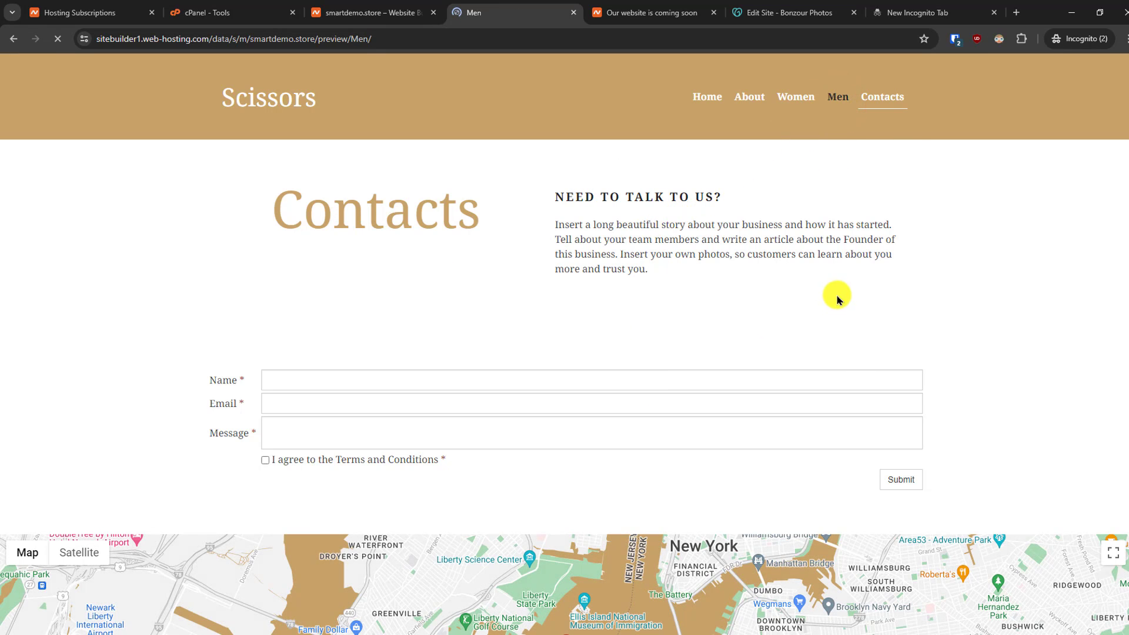
{"action": "scroll", "coordinate": [466, 252], "scroll_direction": "down", "scroll_amount": 1}
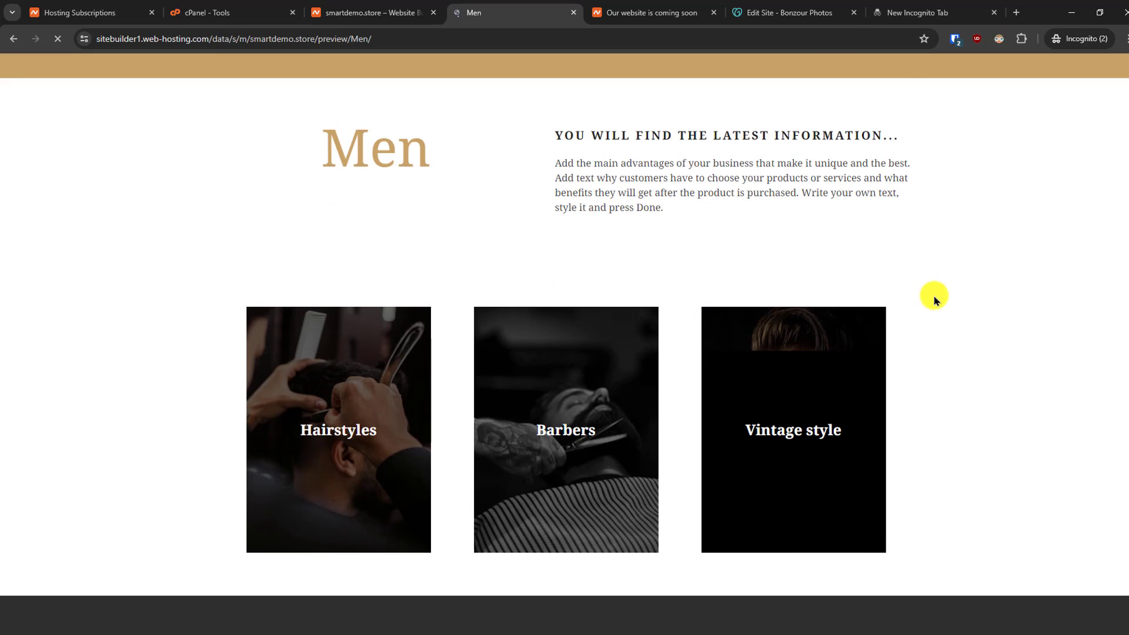
{"action": "scroll", "coordinate": [935, 298], "scroll_direction": "down", "scroll_amount": 10}
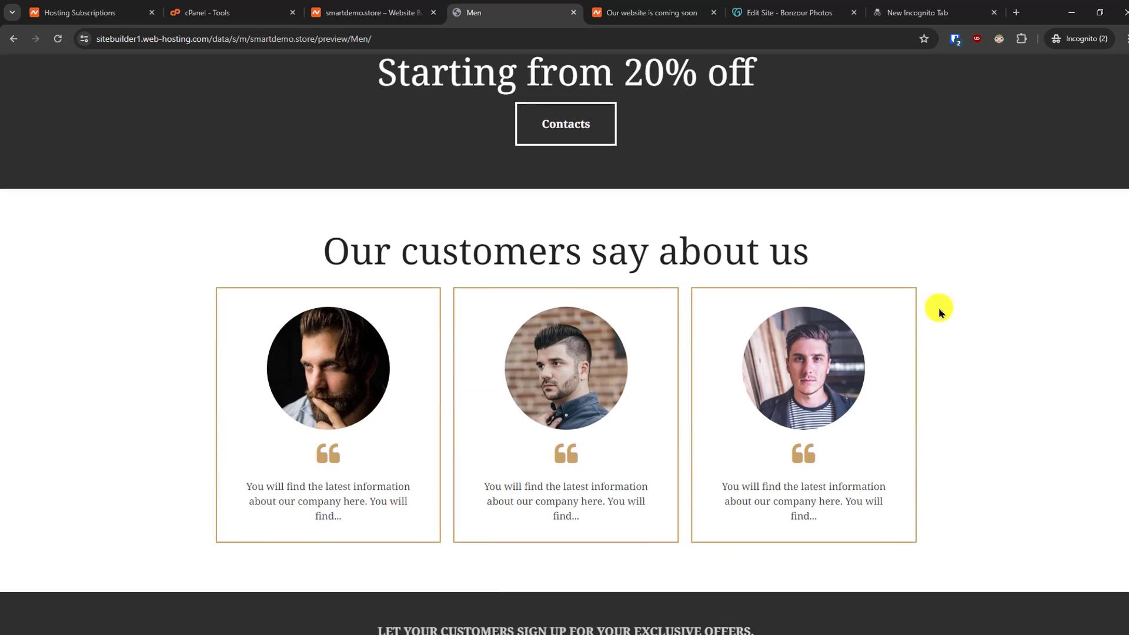
{"action": "scroll", "coordinate": [939, 309], "scroll_direction": "down", "scroll_amount": 3}
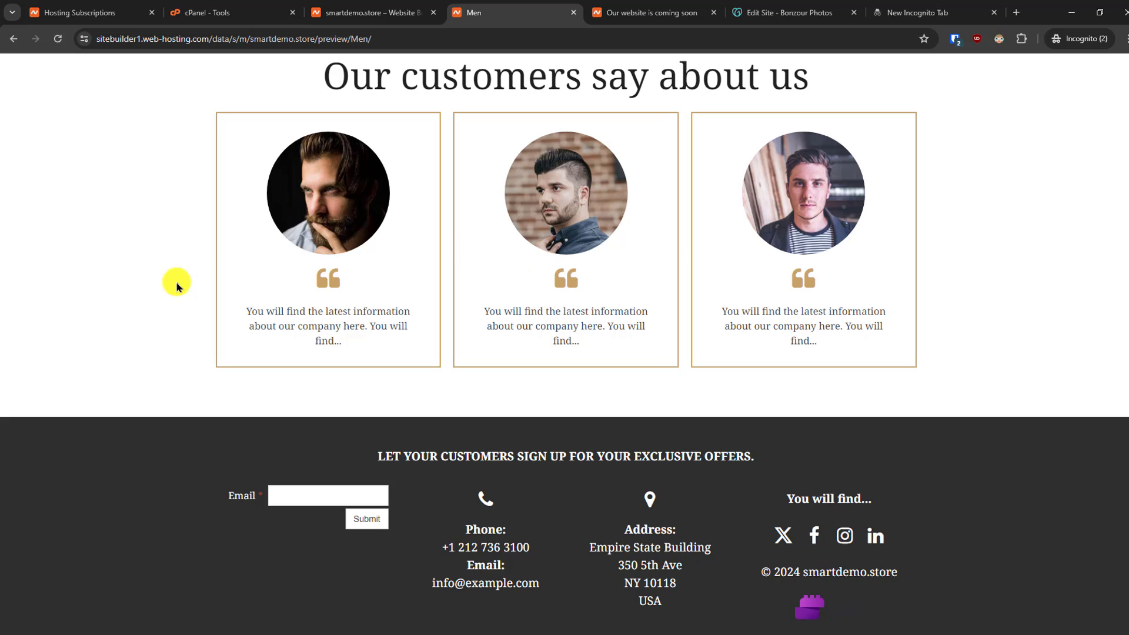
{"action": "scroll", "coordinate": [176, 286], "scroll_direction": "up", "scroll_amount": 14}
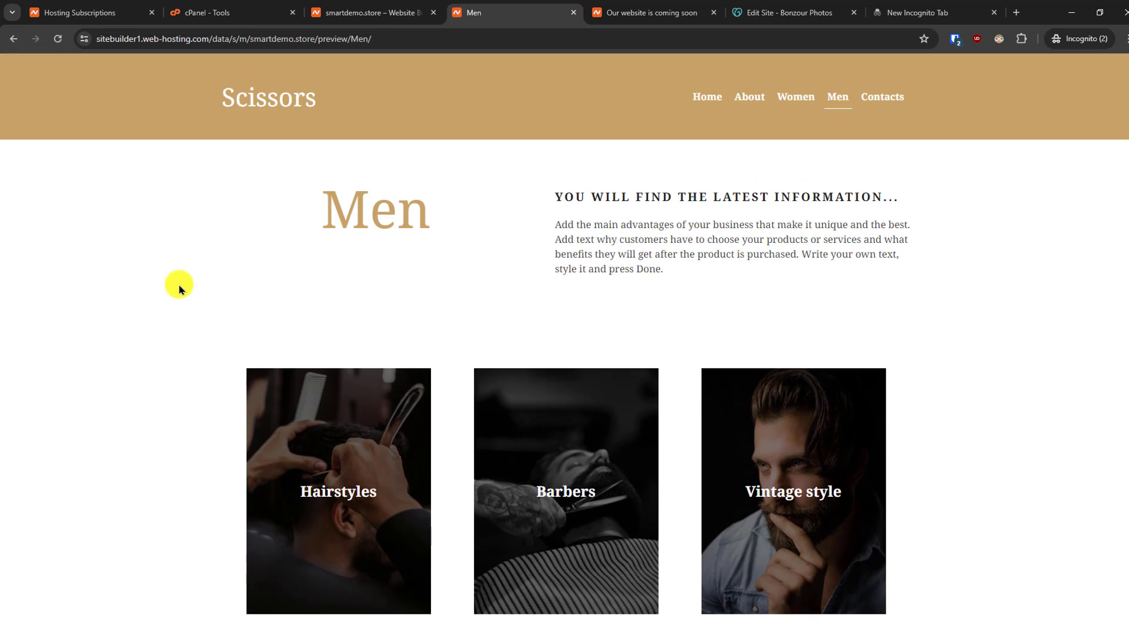
Go back to the Home page with the 'Casual fashion' hero and scroll through it.
{"action": "left_click", "coordinate": [707, 96]}
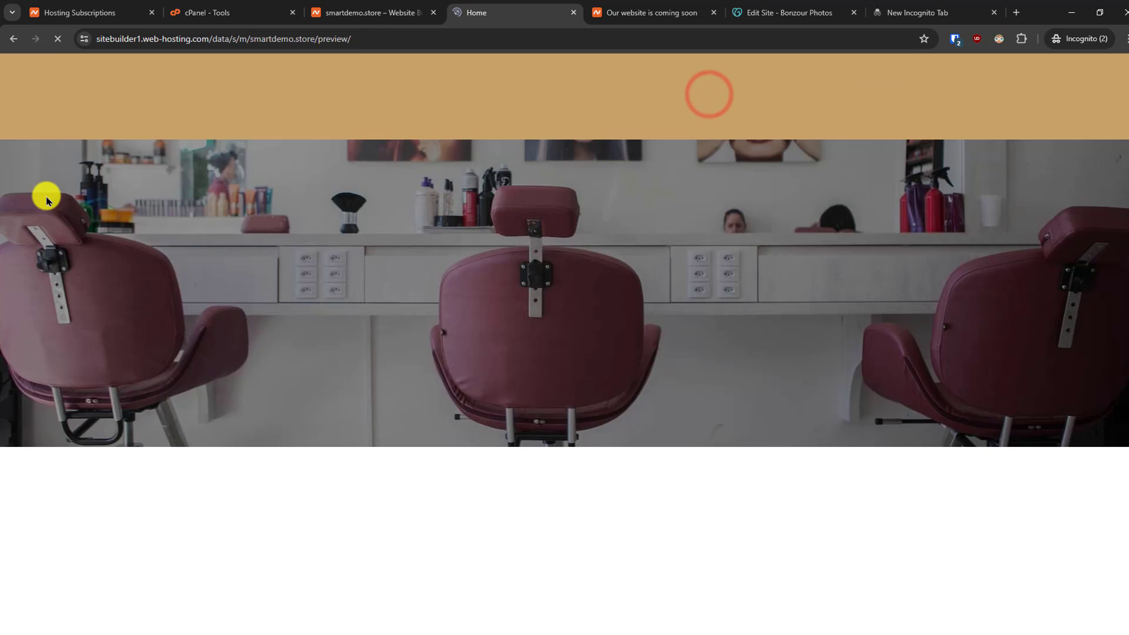
{"action": "scroll", "coordinate": [170, 262], "scroll_direction": "down", "scroll_amount": 10}
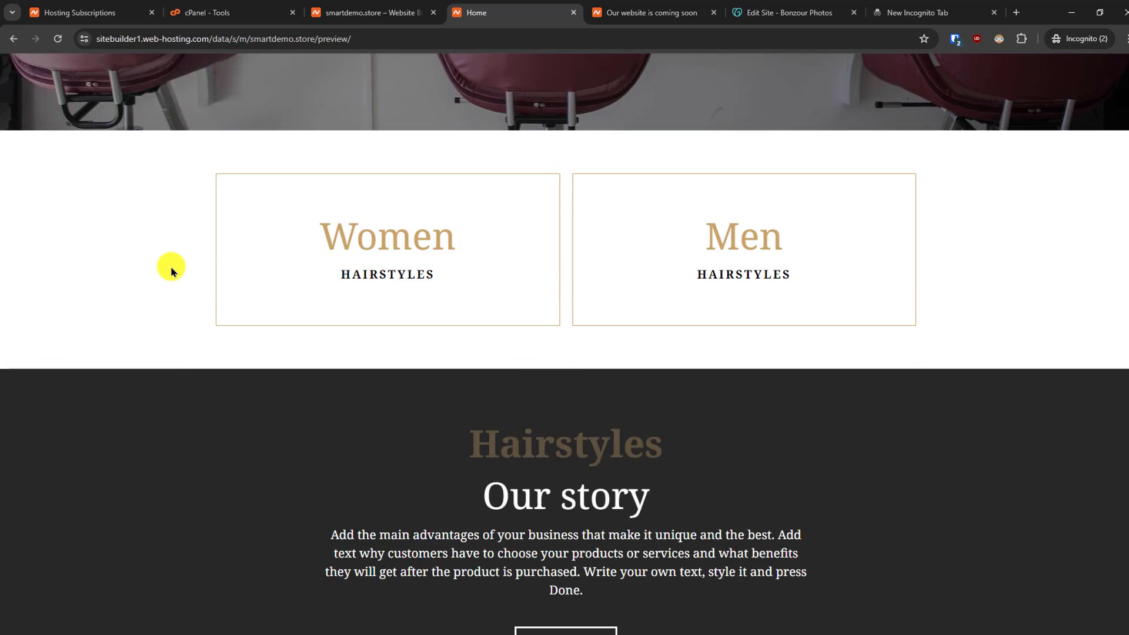
{"action": "scroll", "coordinate": [171, 271], "scroll_direction": "down", "scroll_amount": 7}
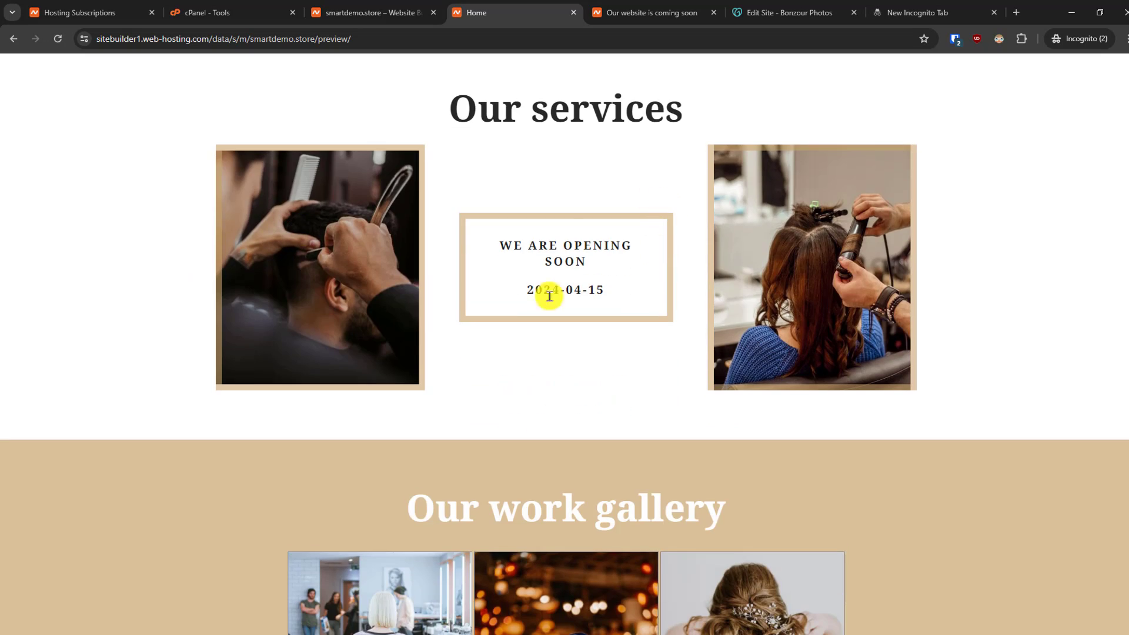
{"action": "scroll", "coordinate": [171, 388], "scroll_direction": "down", "scroll_amount": 5}
{"action": "scroll", "coordinate": [279, 427], "scroll_direction": "down", "scroll_amount": 1}
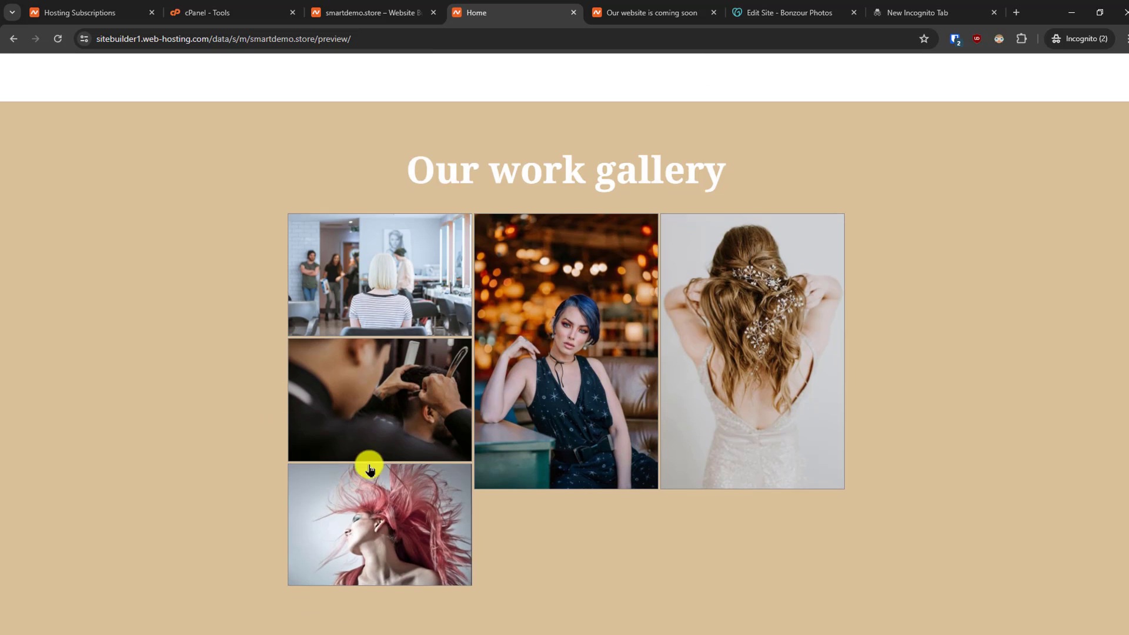
{"action": "scroll", "coordinate": [174, 401], "scroll_direction": "up", "scroll_amount": 20}
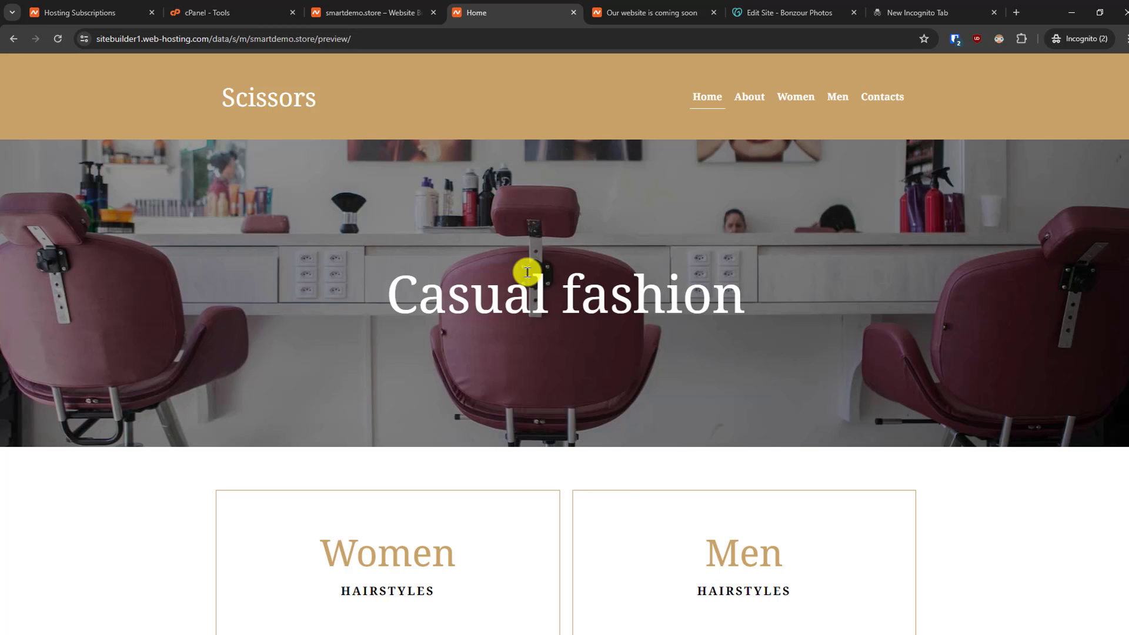
Preview the Window Cleaning Service template, close the Scissors tab, and scroll its 'Professional window cleaning' page.
{"action": "left_click", "coordinate": [363, 13]}
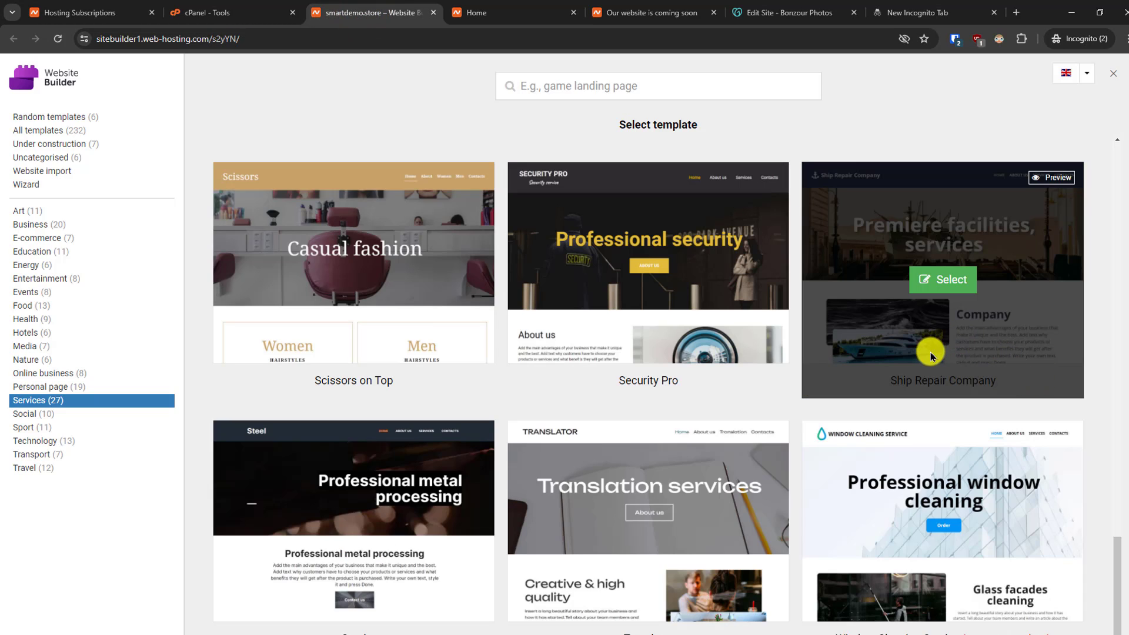
{"action": "mouse_move", "coordinate": [1050, 524]}
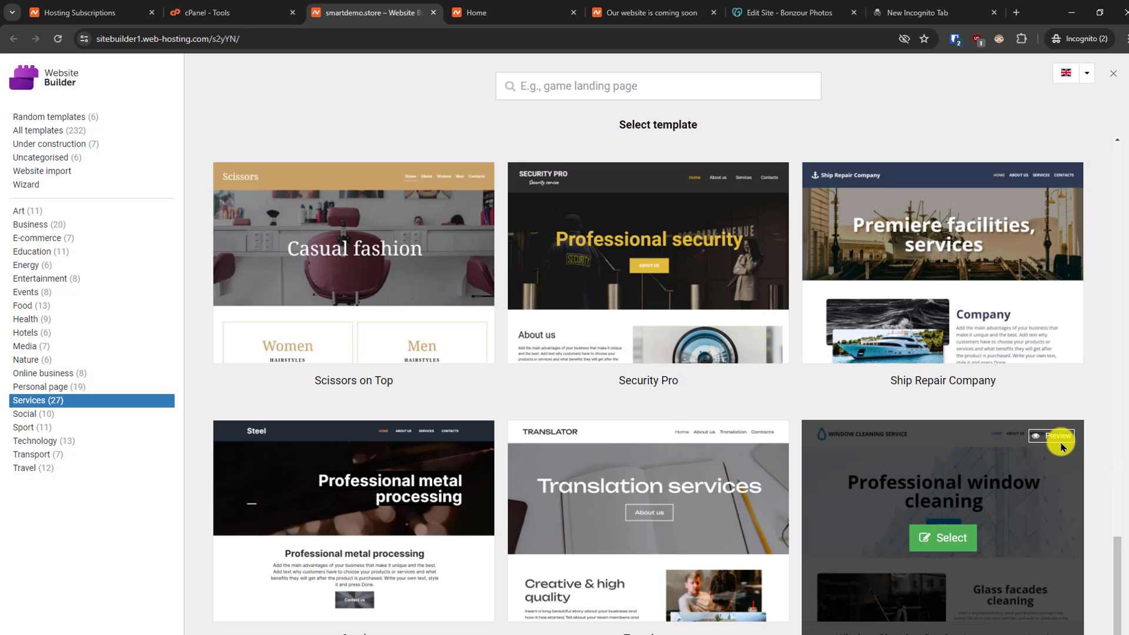
{"action": "left_click", "coordinate": [1053, 439]}
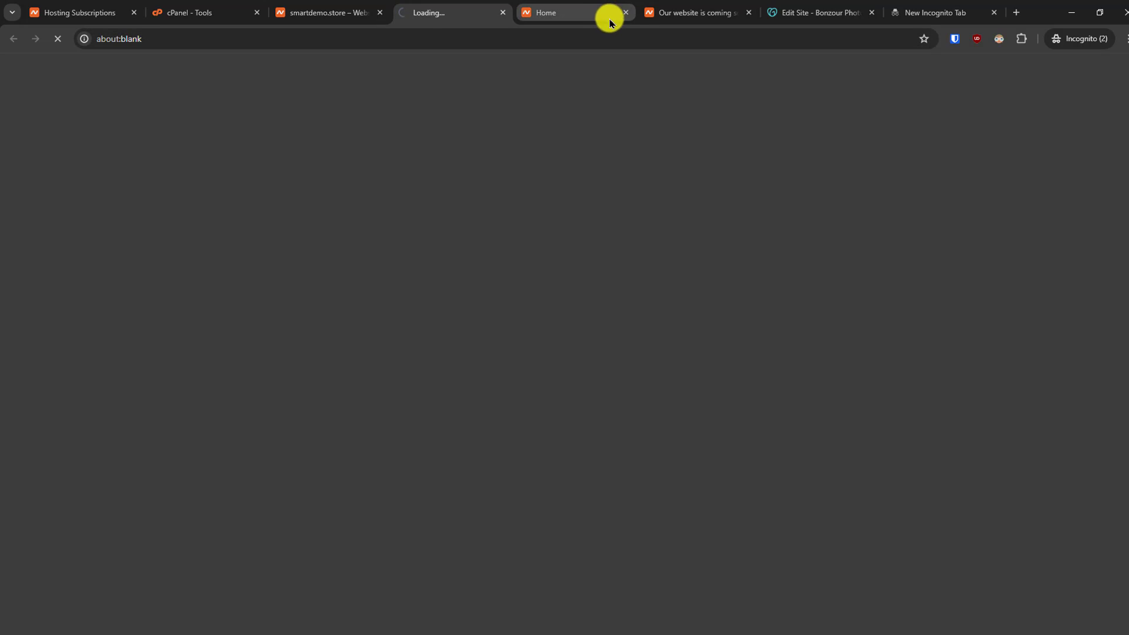
{"action": "left_click", "coordinate": [626, 13]}
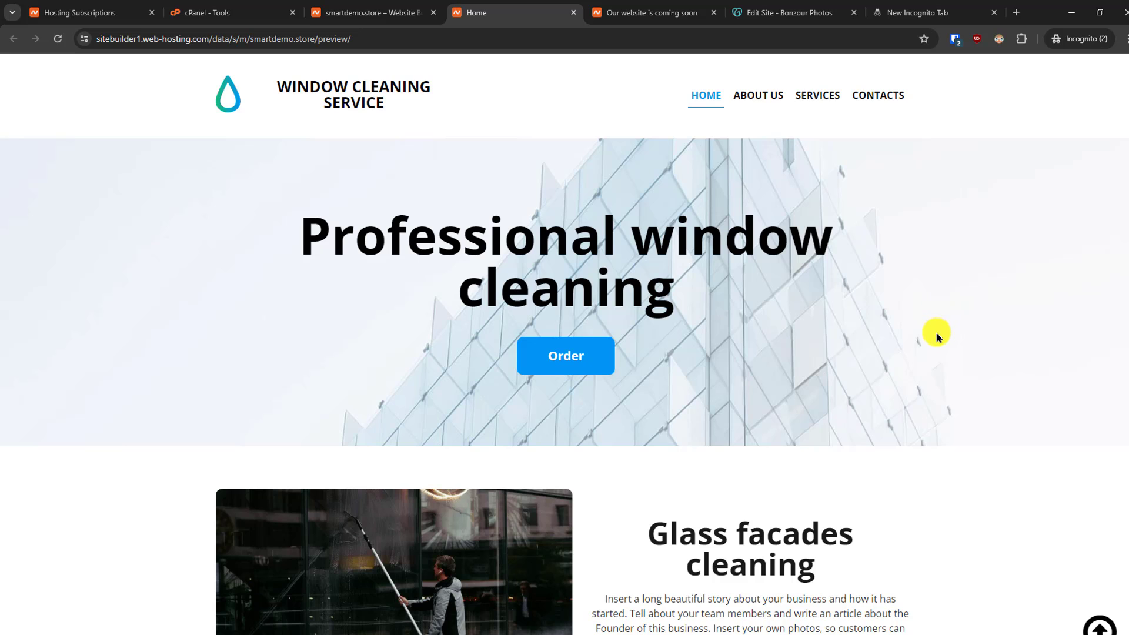
{"action": "scroll", "coordinate": [939, 338], "scroll_direction": "down", "scroll_amount": 3}
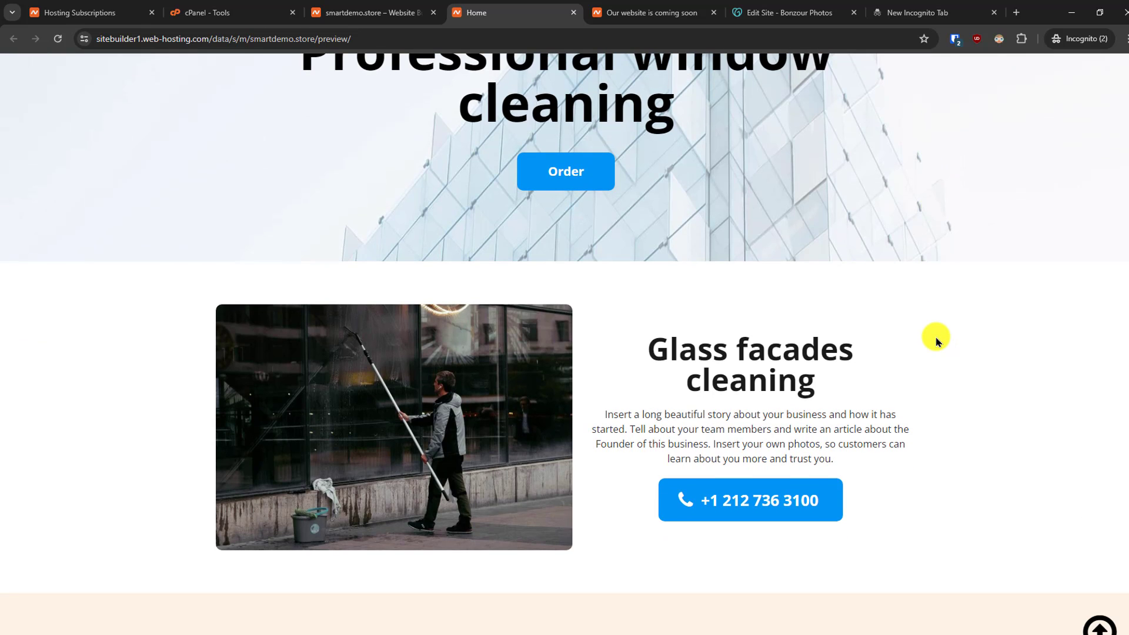
{"action": "scroll", "coordinate": [936, 341], "scroll_direction": "up", "scroll_amount": 3}
{"action": "scroll", "coordinate": [785, 279], "scroll_direction": "down", "scroll_amount": 6}
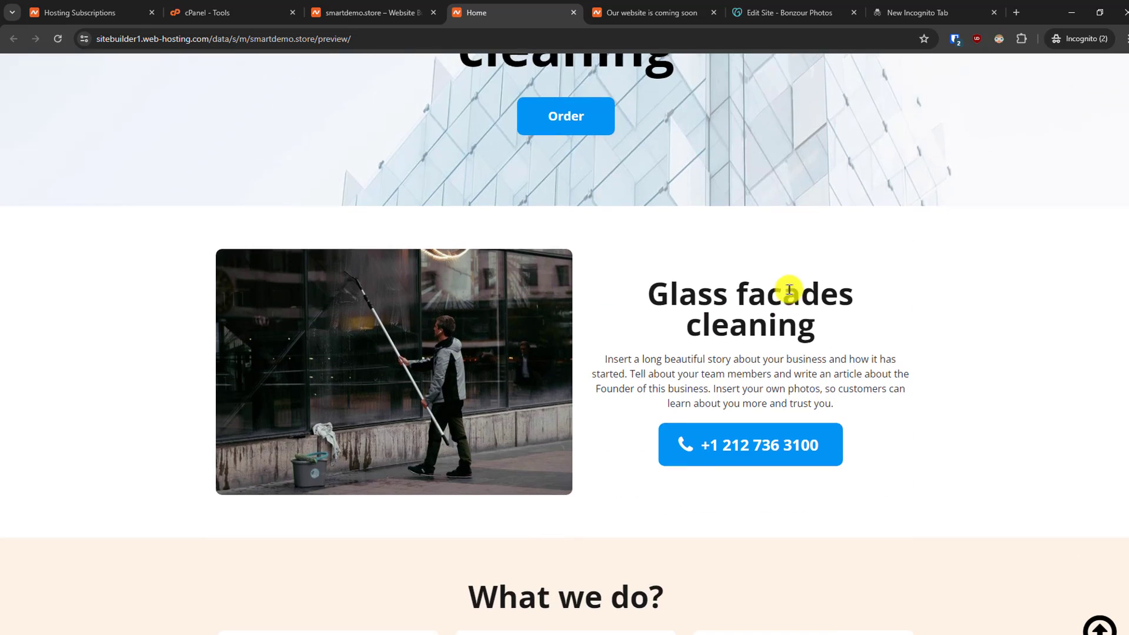
{"action": "scroll", "coordinate": [800, 264], "scroll_direction": "up", "scroll_amount": 6}
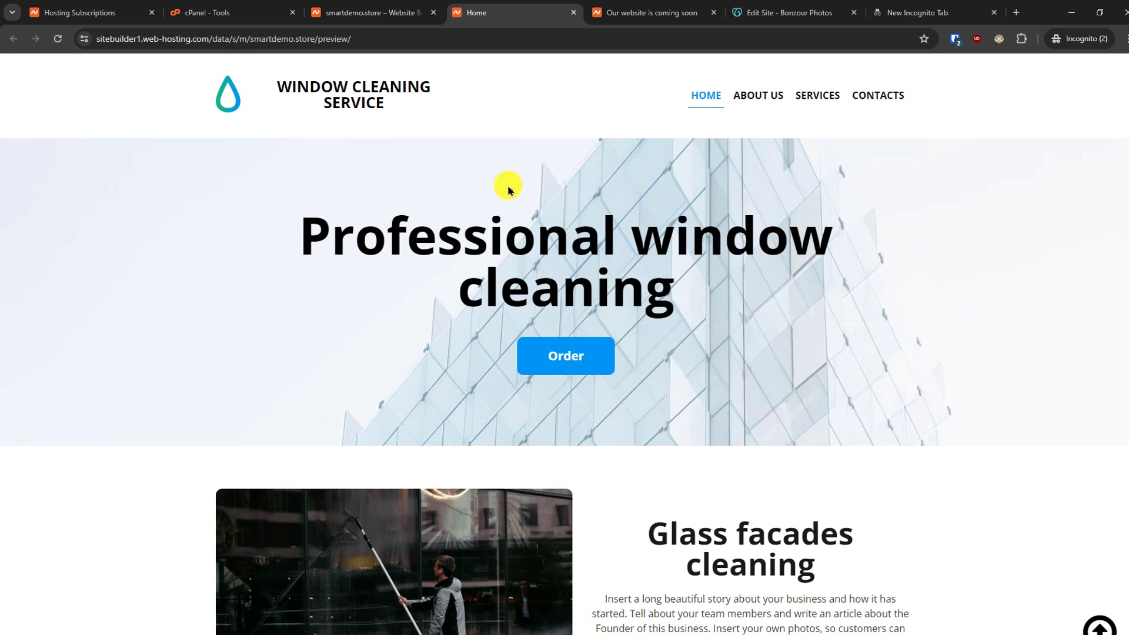
{"action": "scroll", "coordinate": [902, 353], "scroll_direction": "down", "scroll_amount": 4}
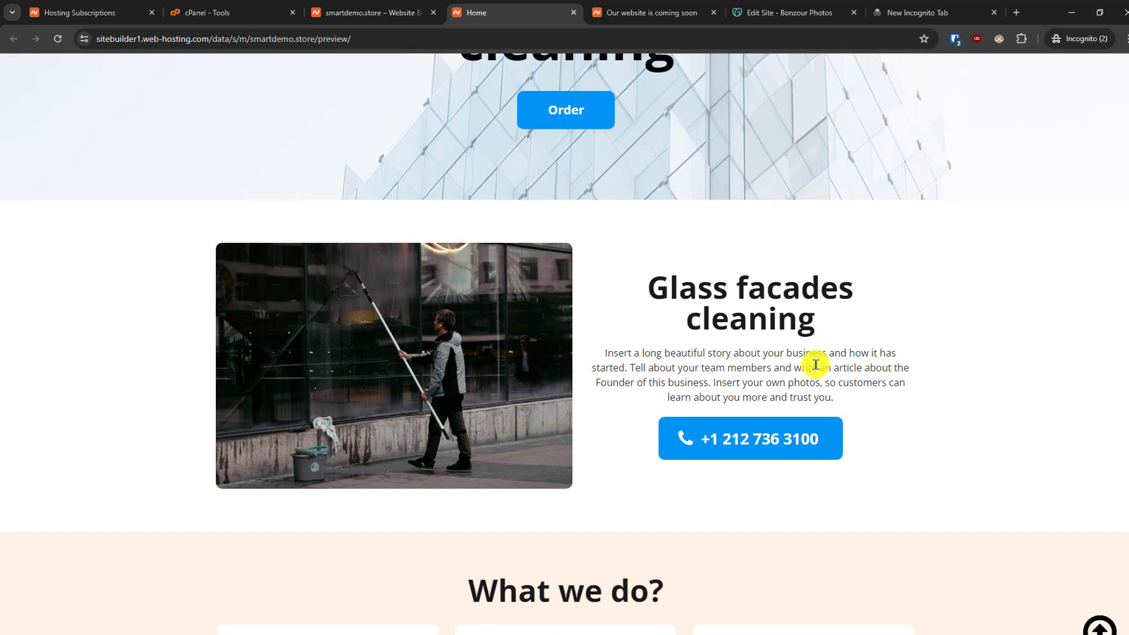
{"action": "scroll", "coordinate": [823, 329], "scroll_direction": "down", "scroll_amount": 4}
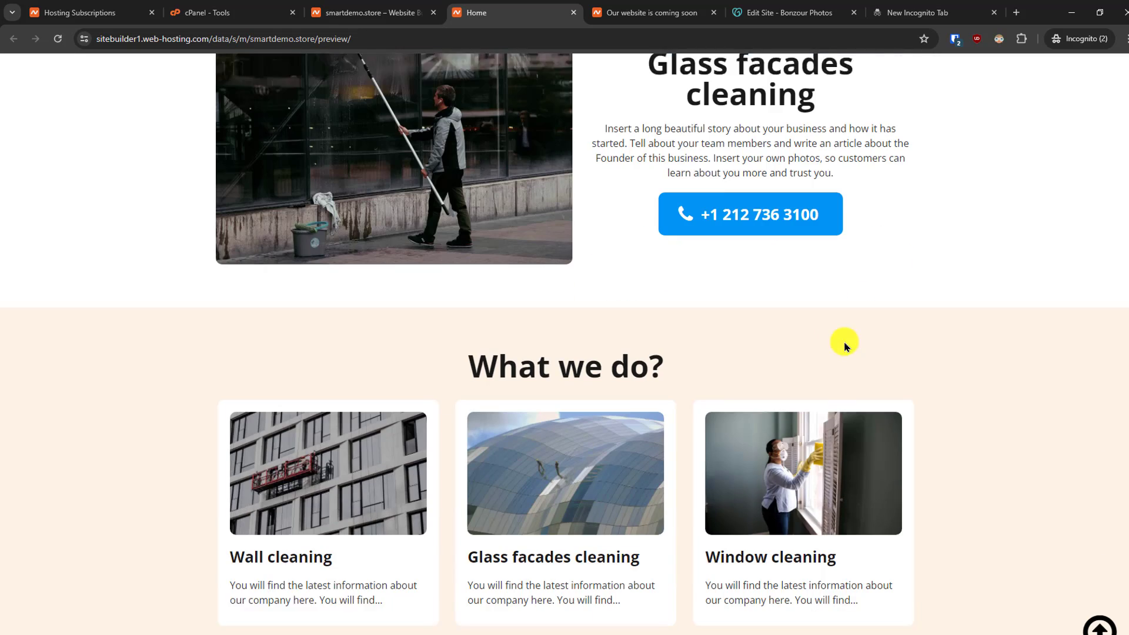
{"action": "scroll", "coordinate": [911, 382], "scroll_direction": "down", "scroll_amount": 3}
{"action": "scroll", "coordinate": [388, 306], "scroll_direction": "down", "scroll_amount": 1}
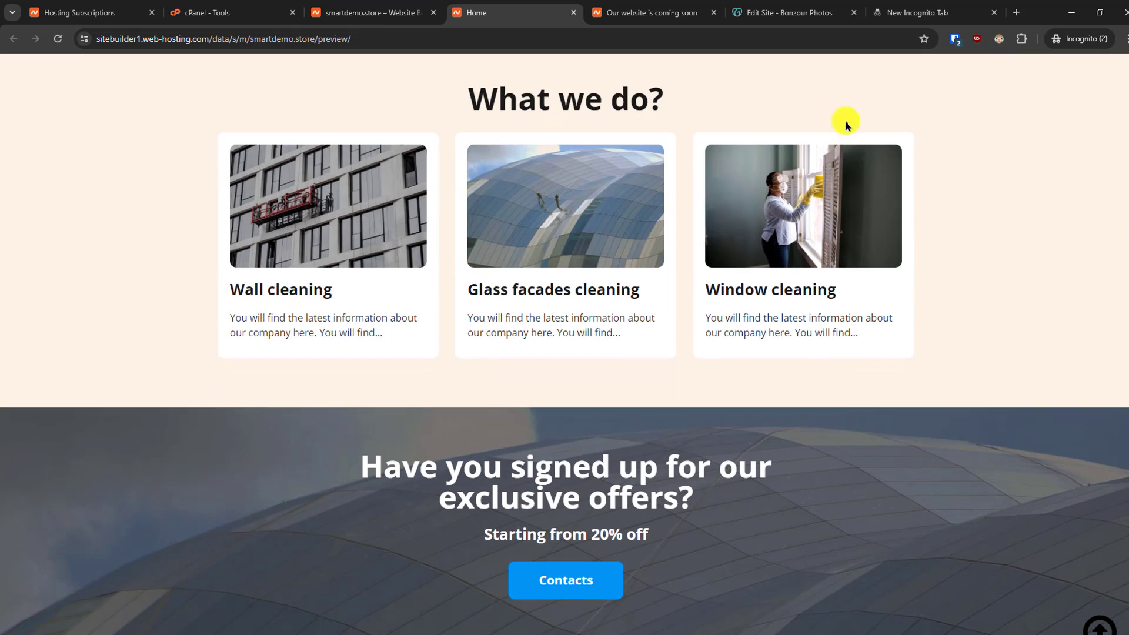
{"action": "scroll", "coordinate": [895, 313], "scroll_direction": "down", "scroll_amount": 2}
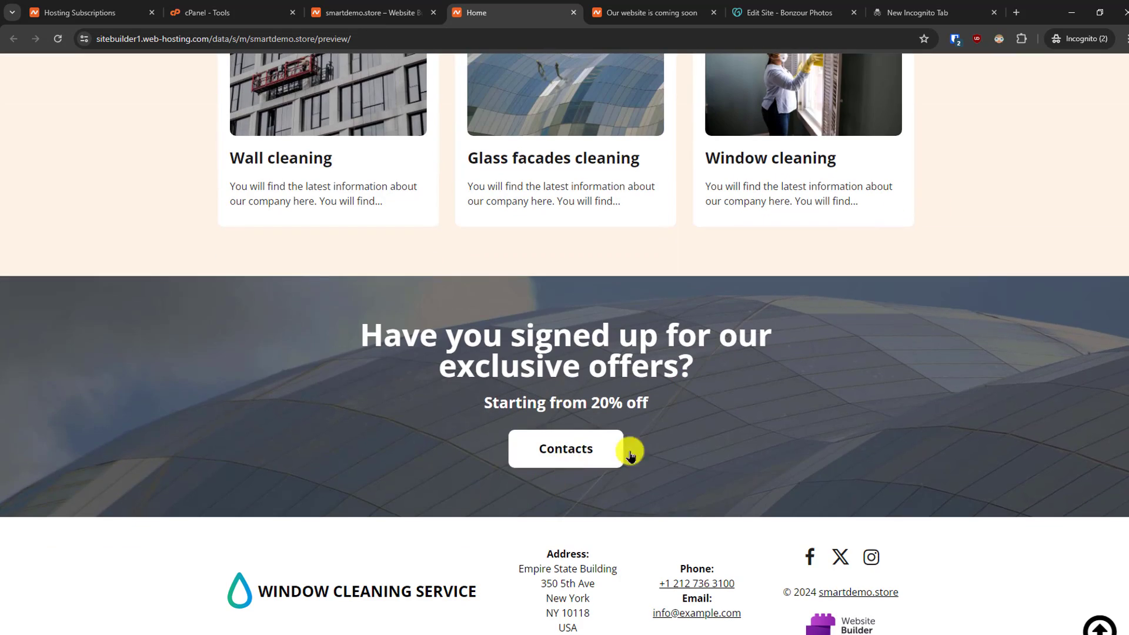
{"action": "scroll", "coordinate": [772, 381], "scroll_direction": "up", "scroll_amount": 7}
{"action": "scroll", "coordinate": [765, 353], "scroll_direction": "up", "scroll_amount": 8}
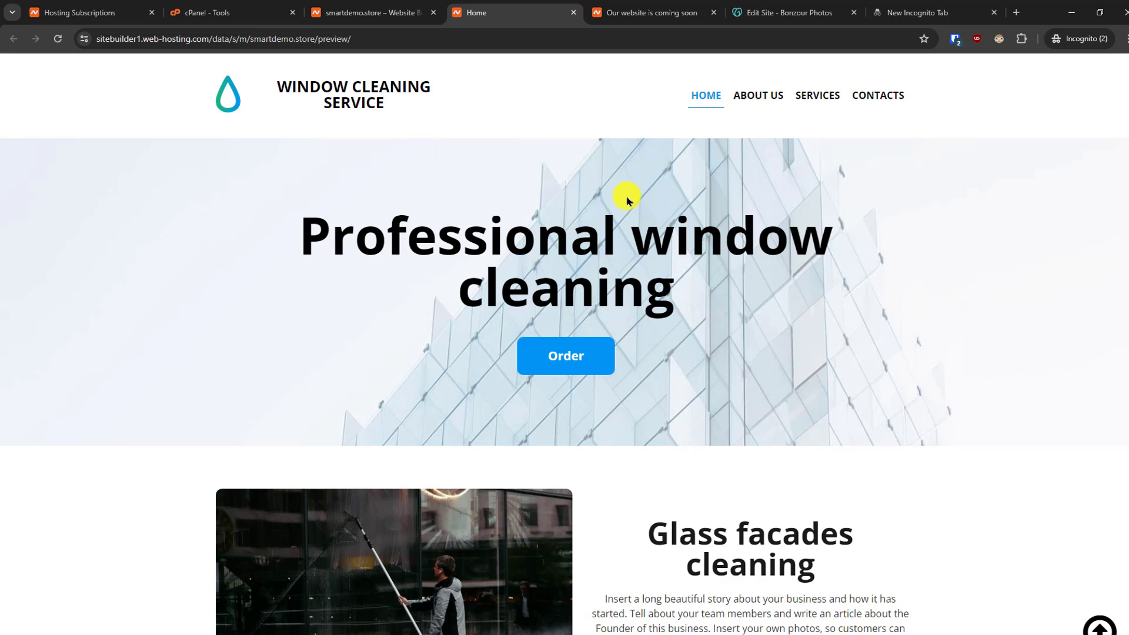
Select the Window Cleaning Service template for the site, acknowledging and confirming the content-loss warning.
{"action": "left_click", "coordinate": [573, 12]}
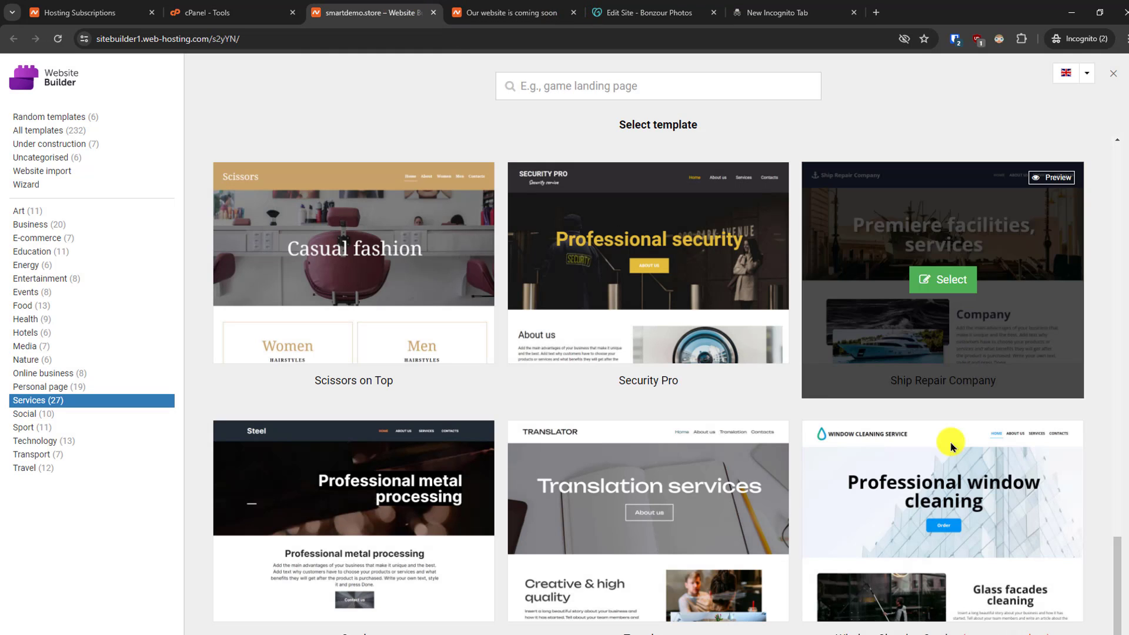
{"action": "mouse_move", "coordinate": [945, 546]}
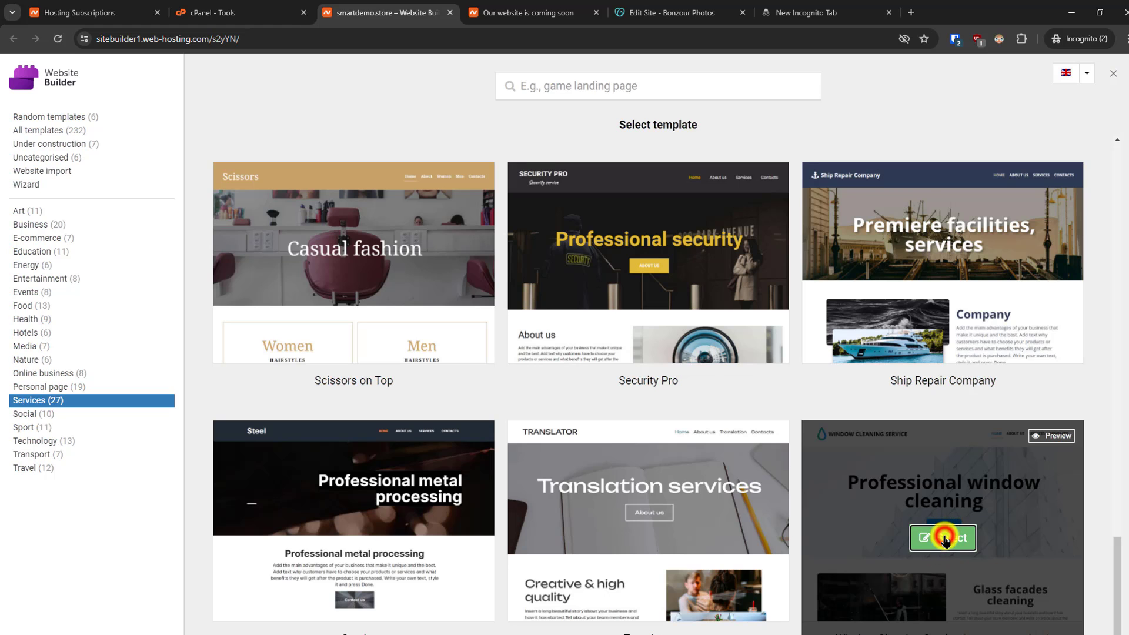
{"action": "left_click", "coordinate": [945, 538]}
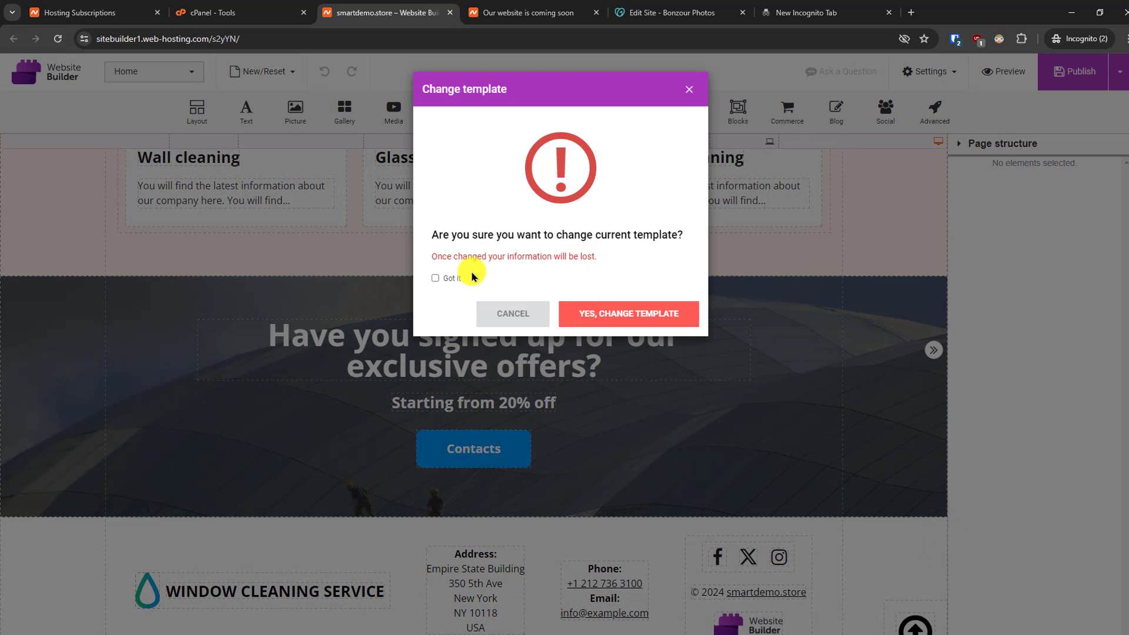
{"action": "left_click", "coordinate": [435, 280]}
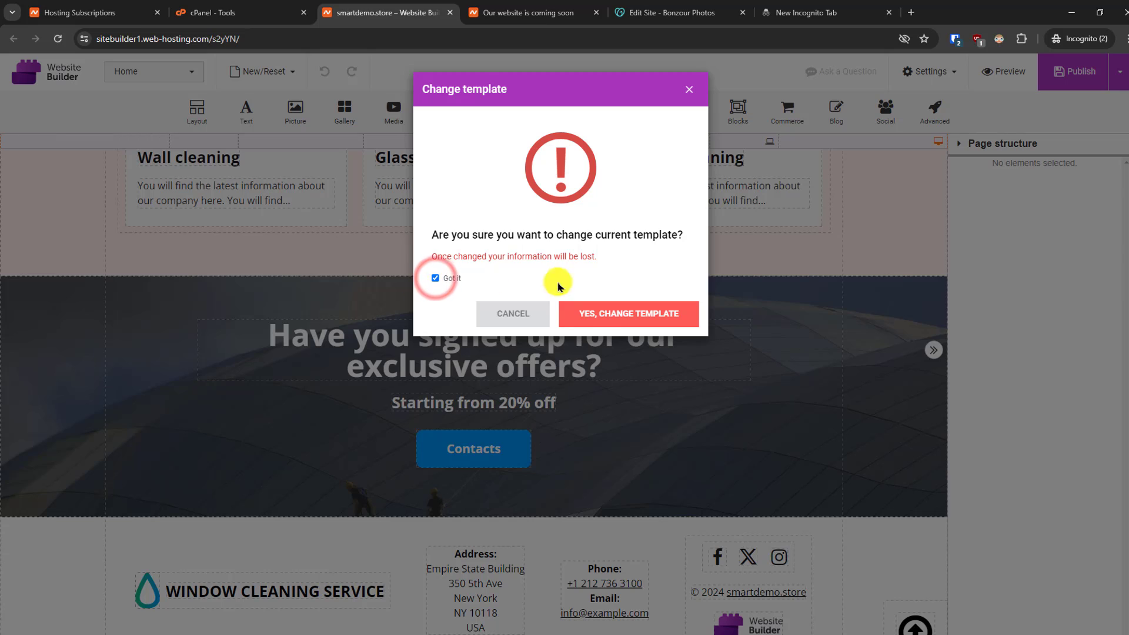
{"action": "left_click", "coordinate": [656, 312]}
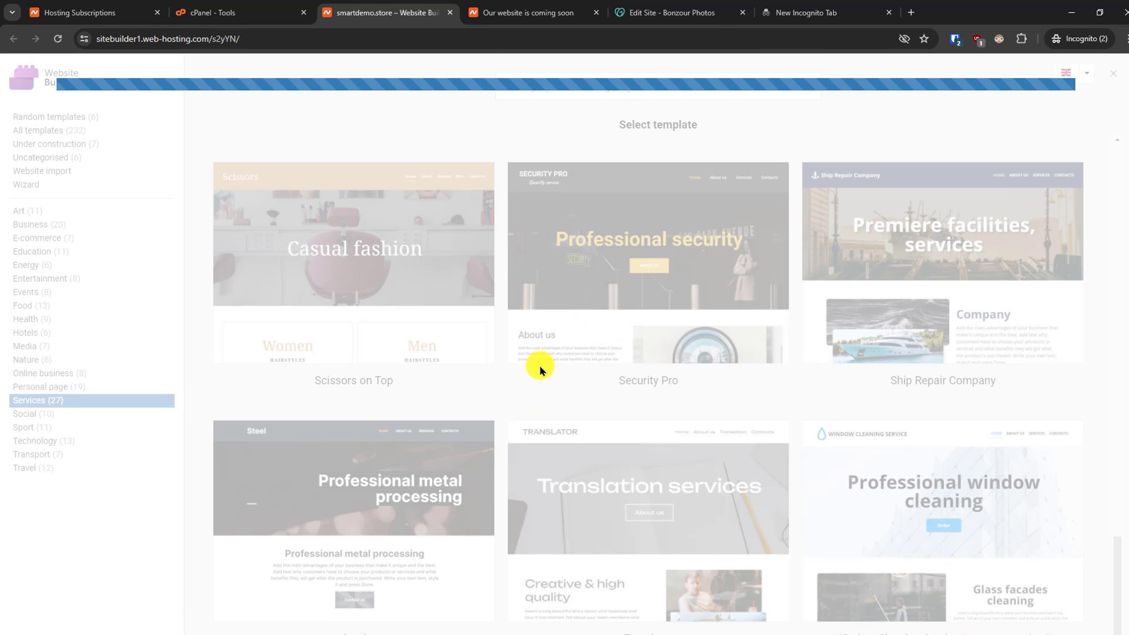
{"action": "scroll", "coordinate": [797, 346], "scroll_direction": "down", "scroll_amount": 10}
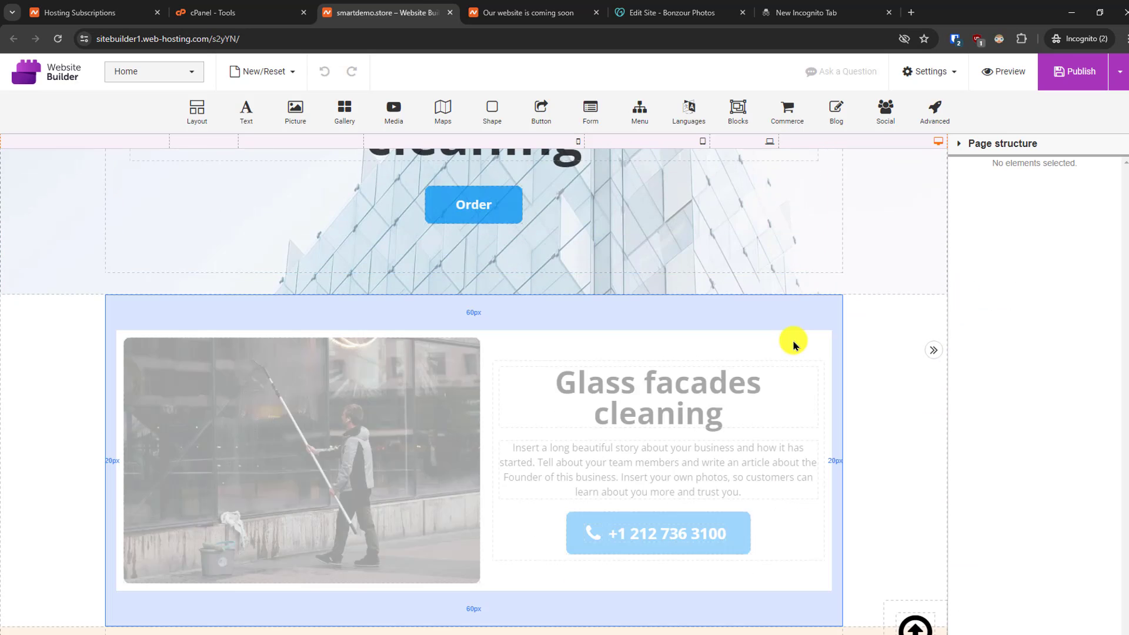
{"action": "scroll", "coordinate": [790, 353], "scroll_direction": "up", "scroll_amount": 10}
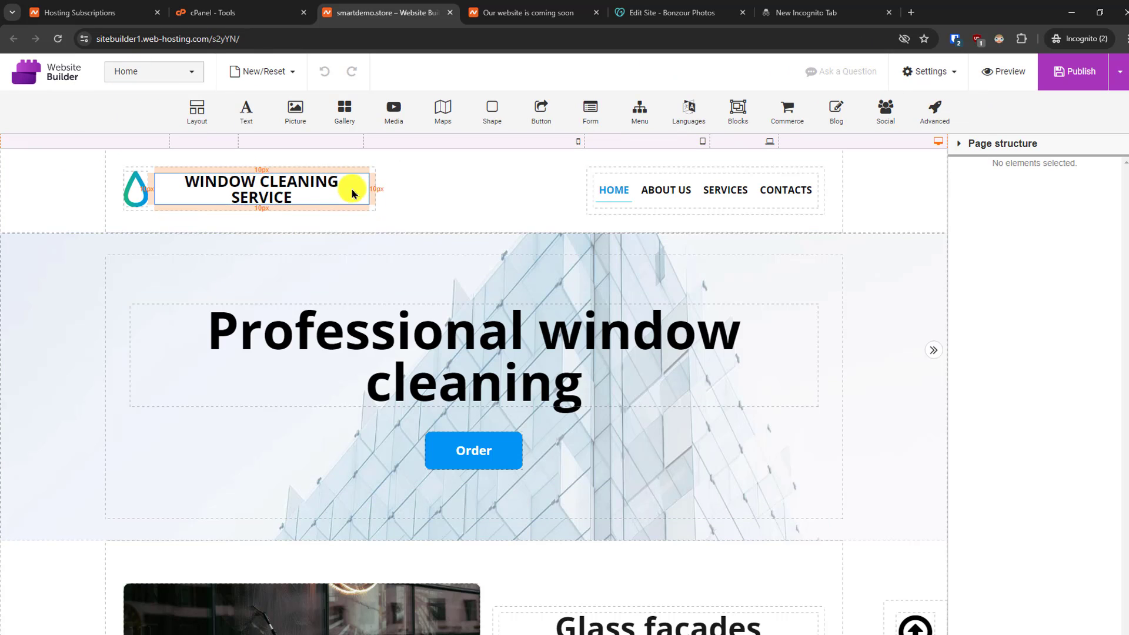
{"action": "left_click", "coordinate": [233, 196]}
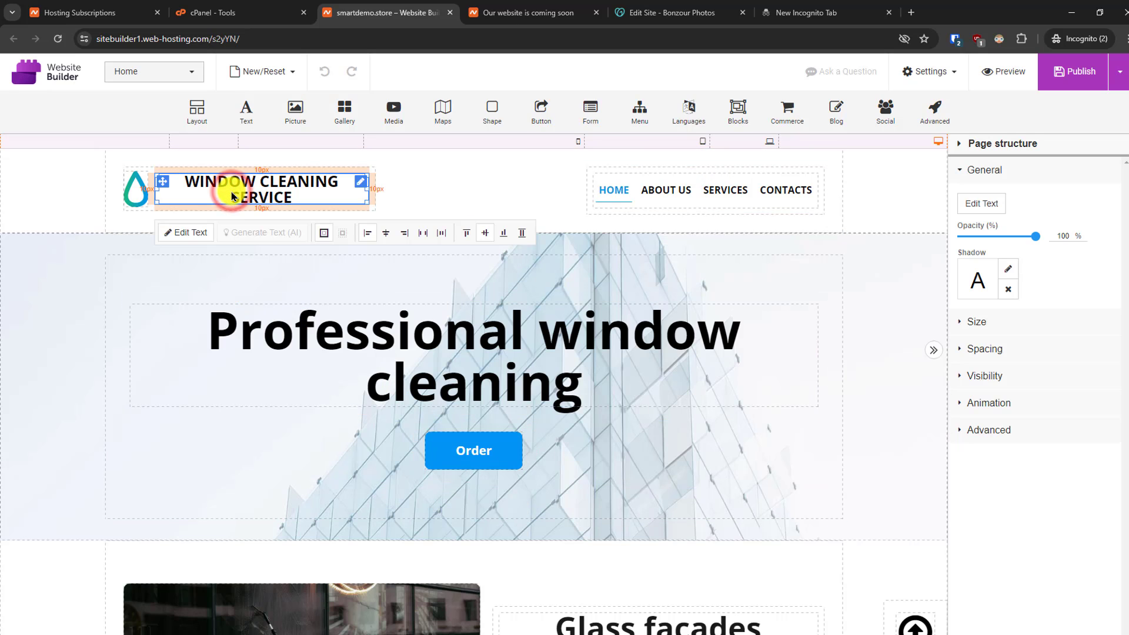
{"action": "left_click", "coordinate": [180, 237]}
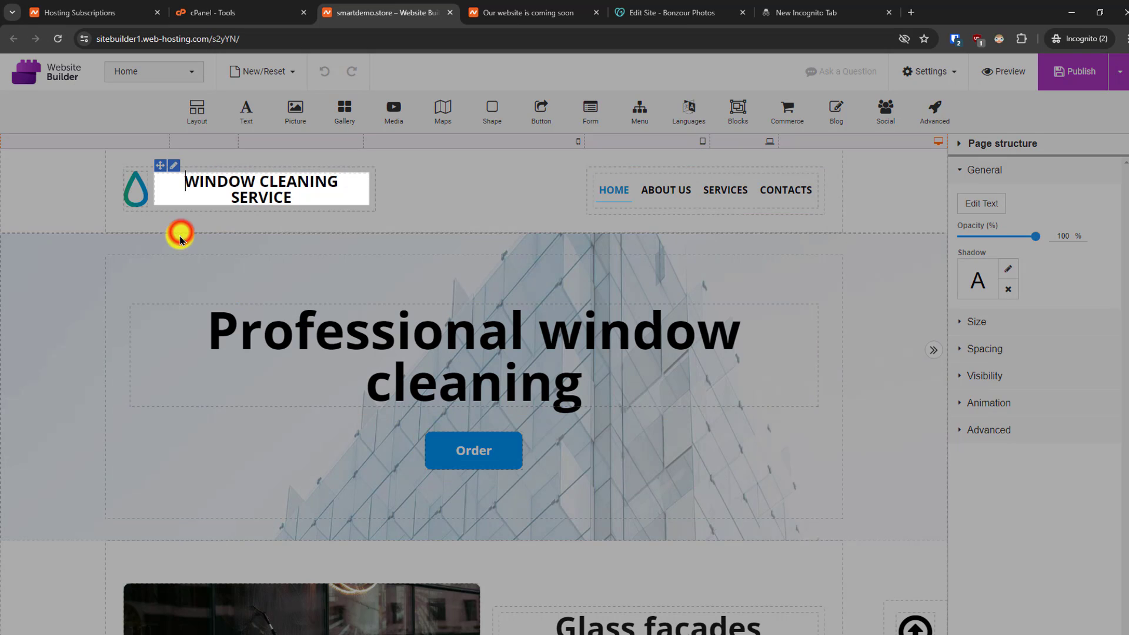
{"action": "left_click", "coordinate": [304, 188]}
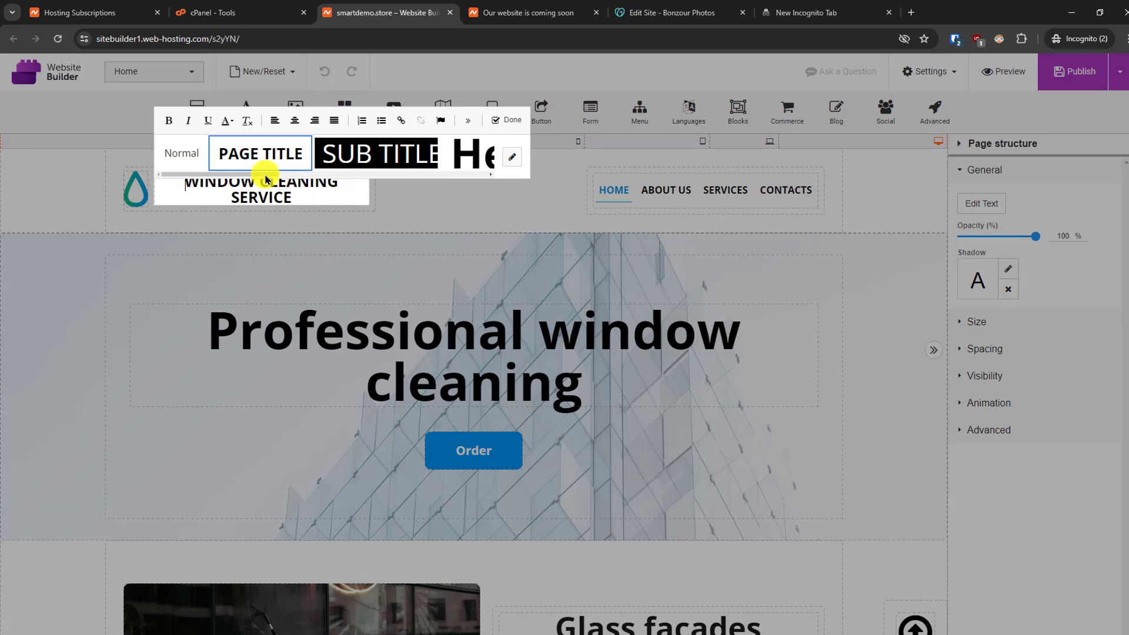
{"action": "left_click", "coordinate": [378, 151]}
{"action": "left_click", "coordinate": [454, 152]}
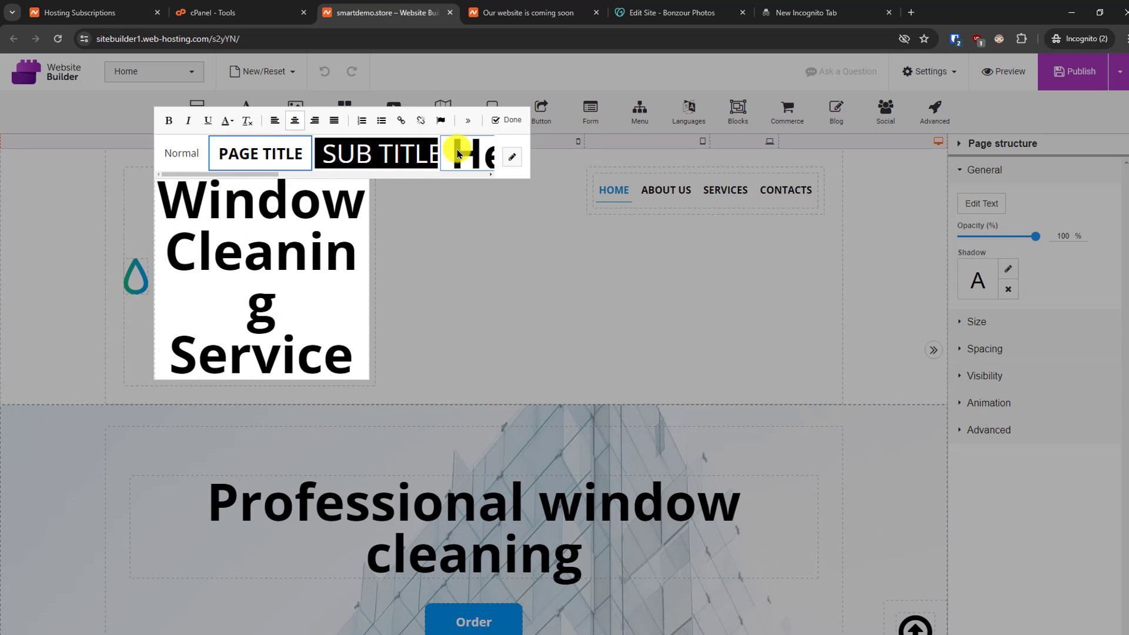
{"action": "left_click", "coordinate": [261, 153]}
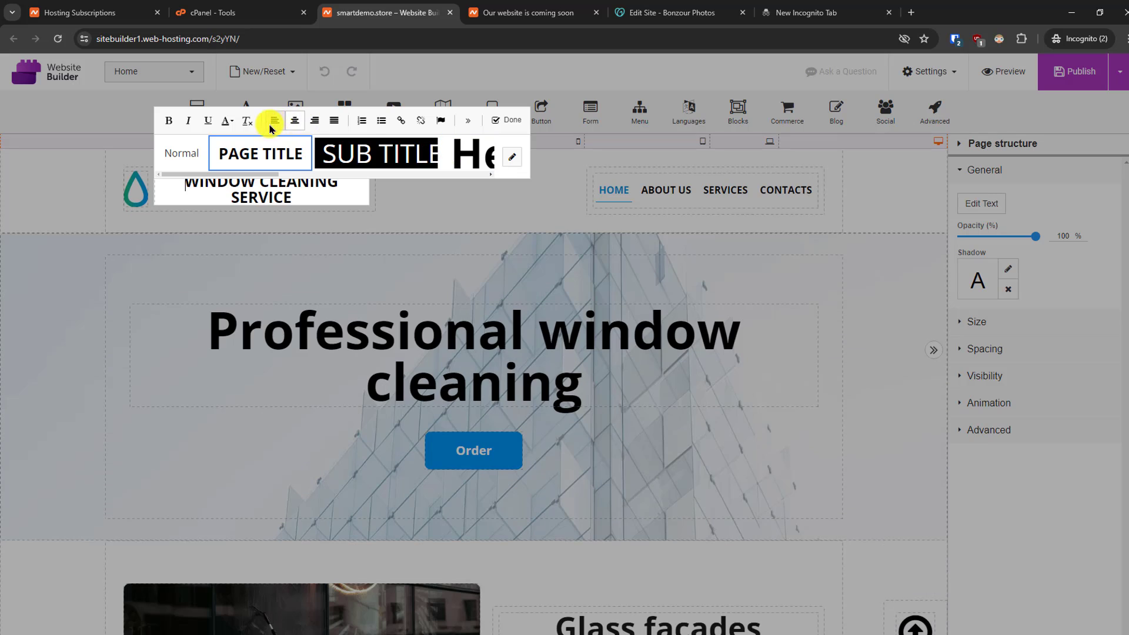
{"action": "left_click", "coordinate": [513, 204]}
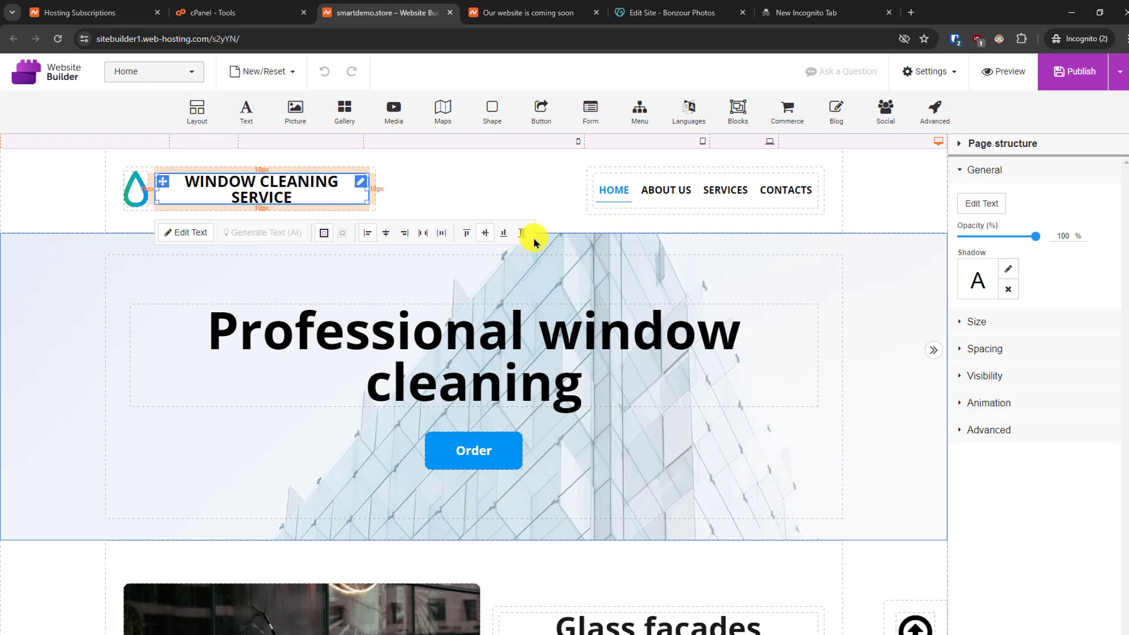
Add a 'Call us' menu item linked to the business phone number and apply the menu changes.
{"action": "left_click", "coordinate": [654, 189]}
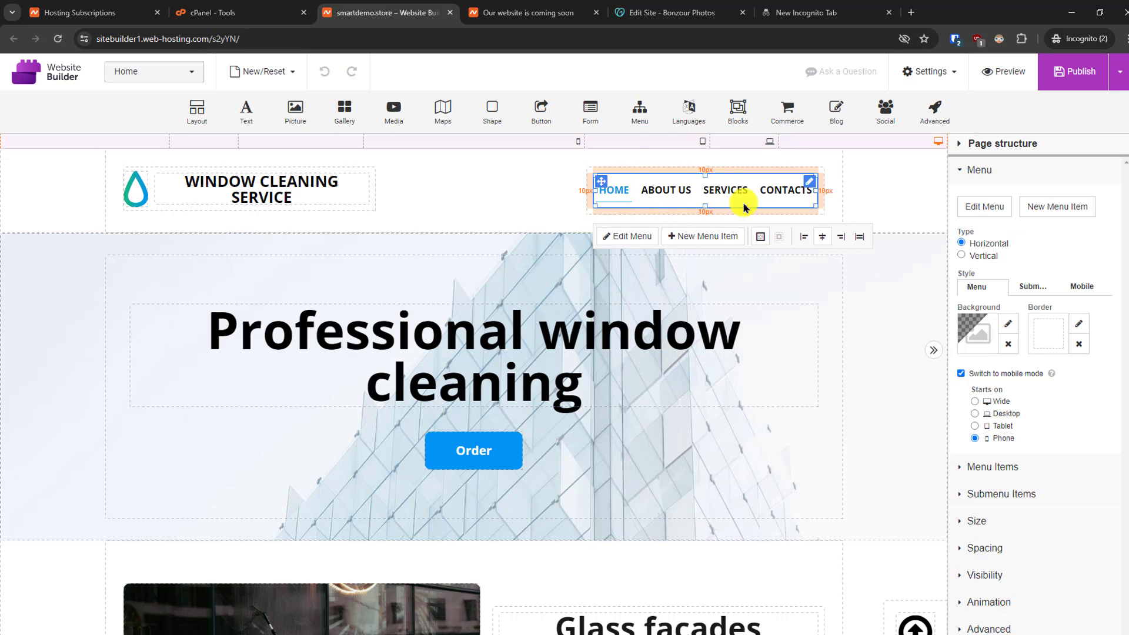
{"action": "left_click", "coordinate": [628, 237]}
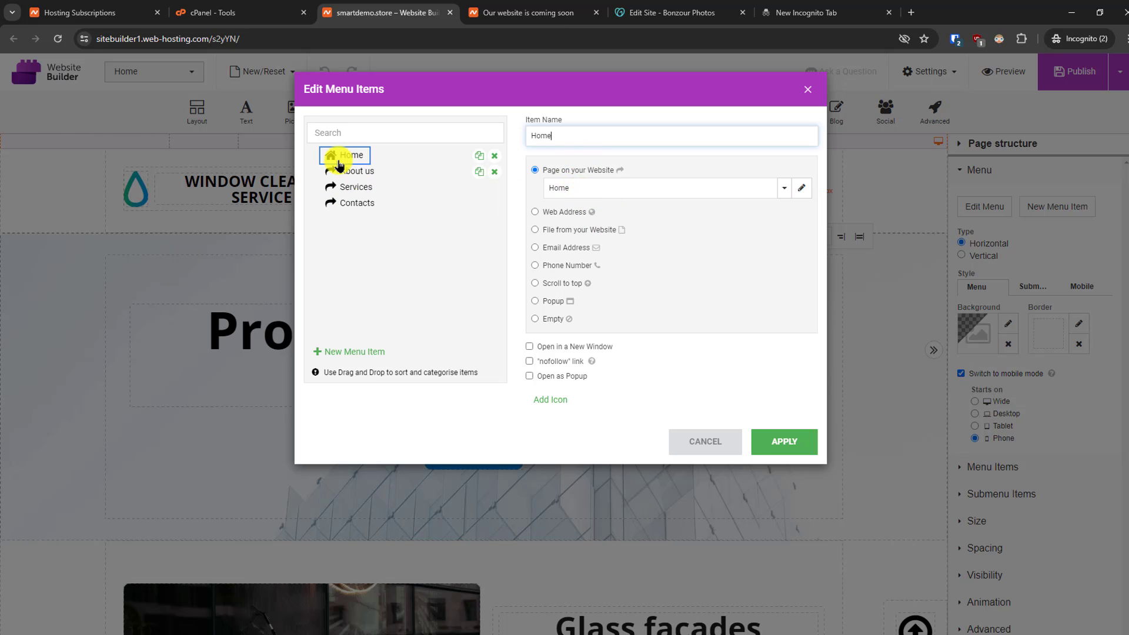
{"action": "left_click", "coordinate": [628, 194]}
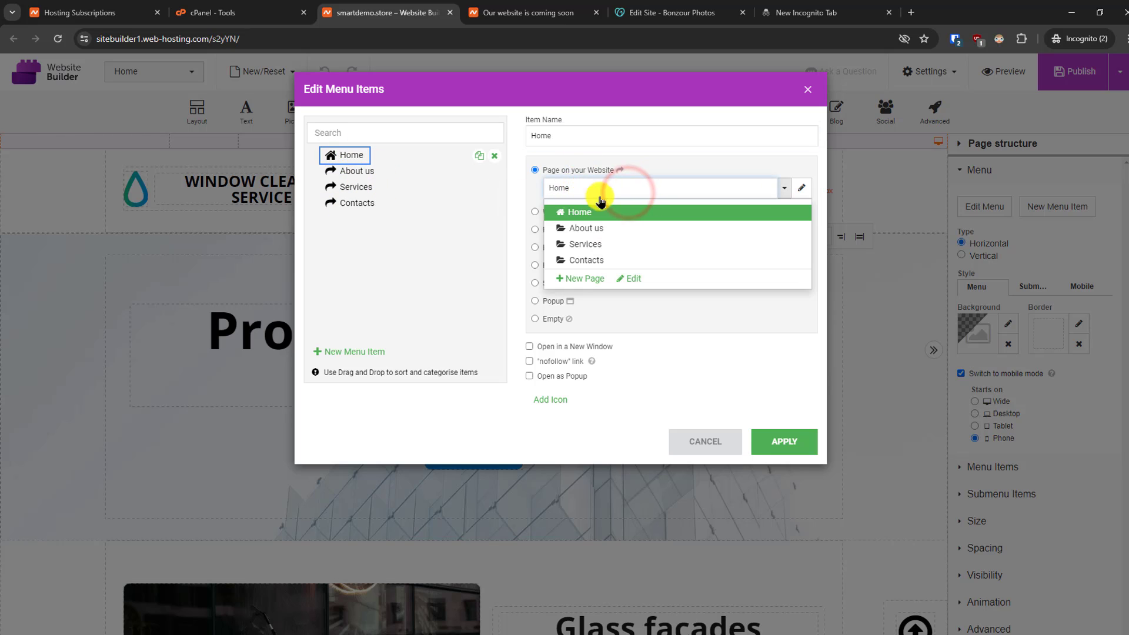
{"action": "left_click", "coordinate": [369, 171]}
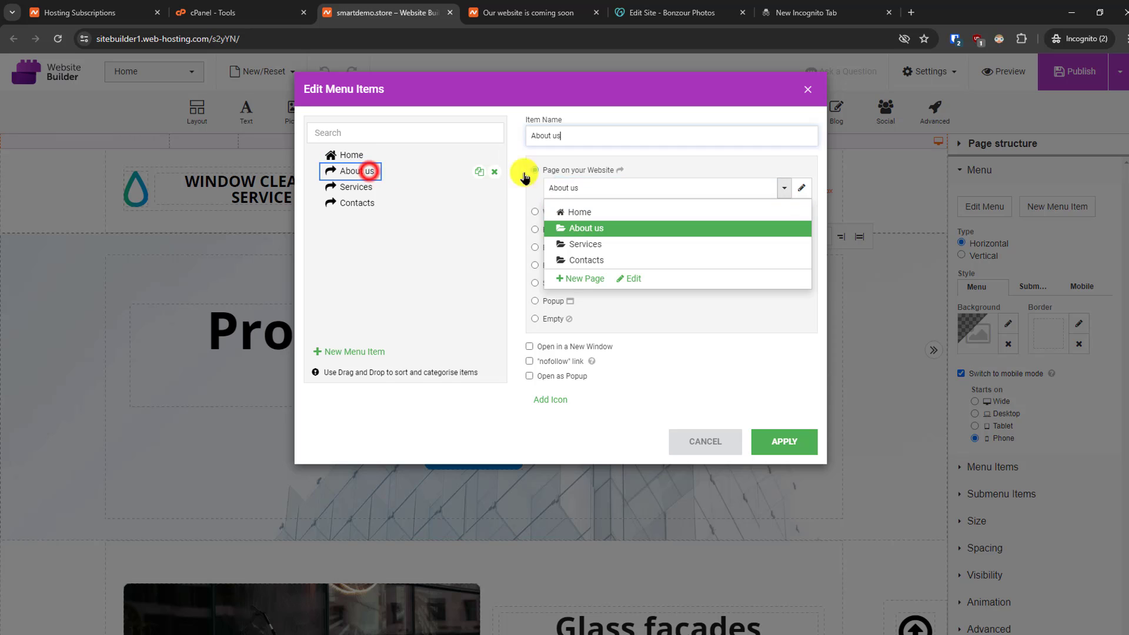
{"action": "left_click", "coordinate": [369, 281]}
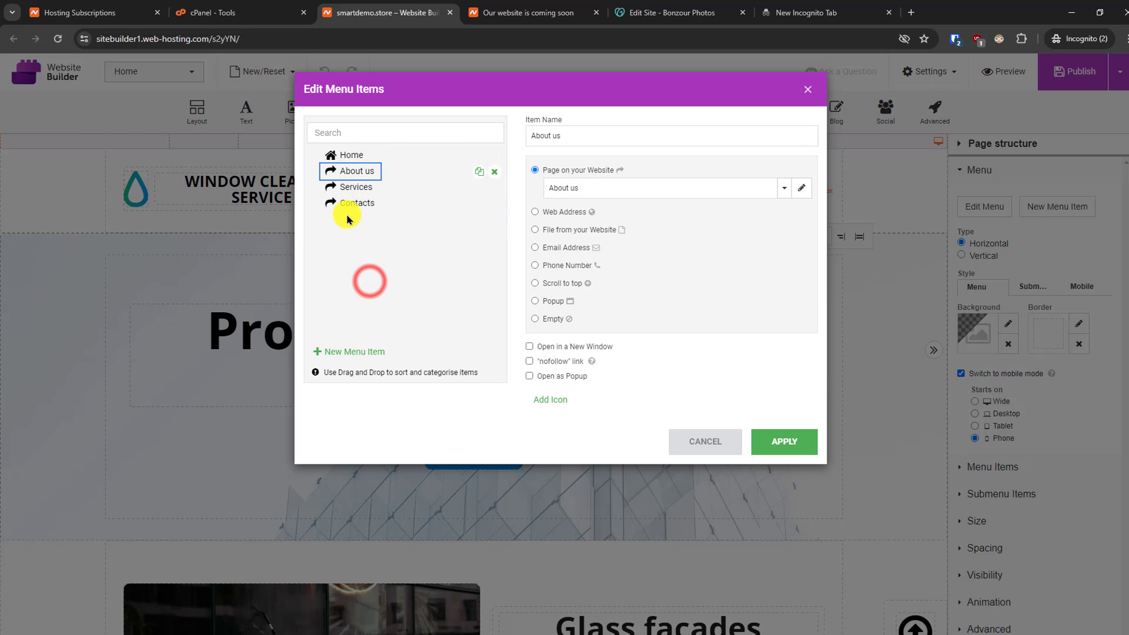
{"action": "left_click", "coordinate": [340, 352]}
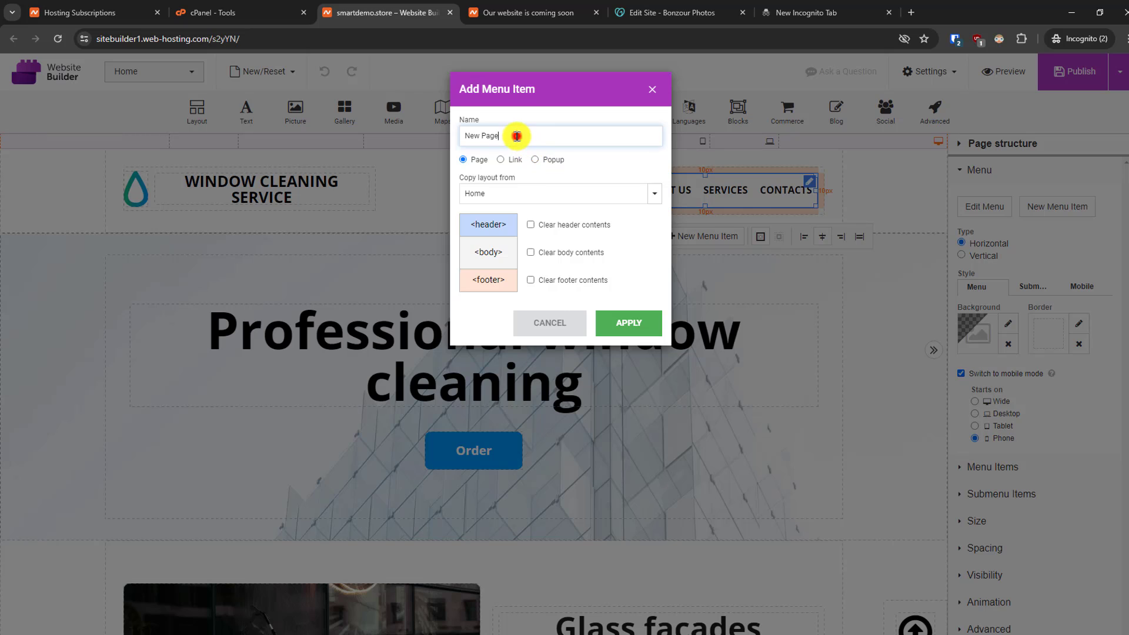
{"action": "triple_click", "coordinate": [517, 136]}
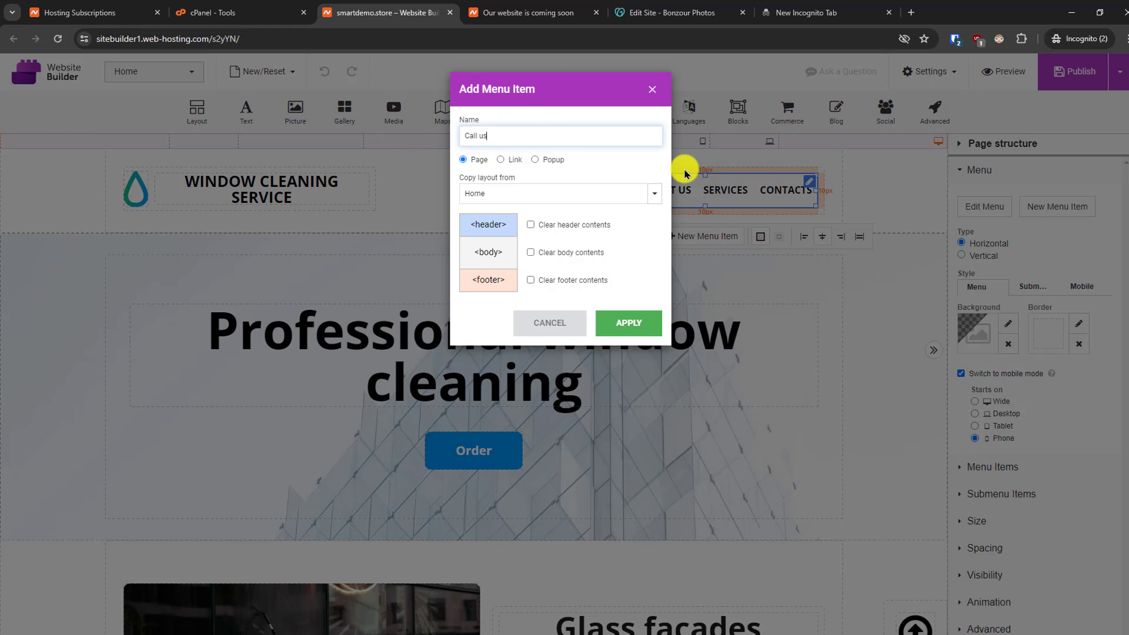
{"action": "left_click", "coordinate": [500, 160]}
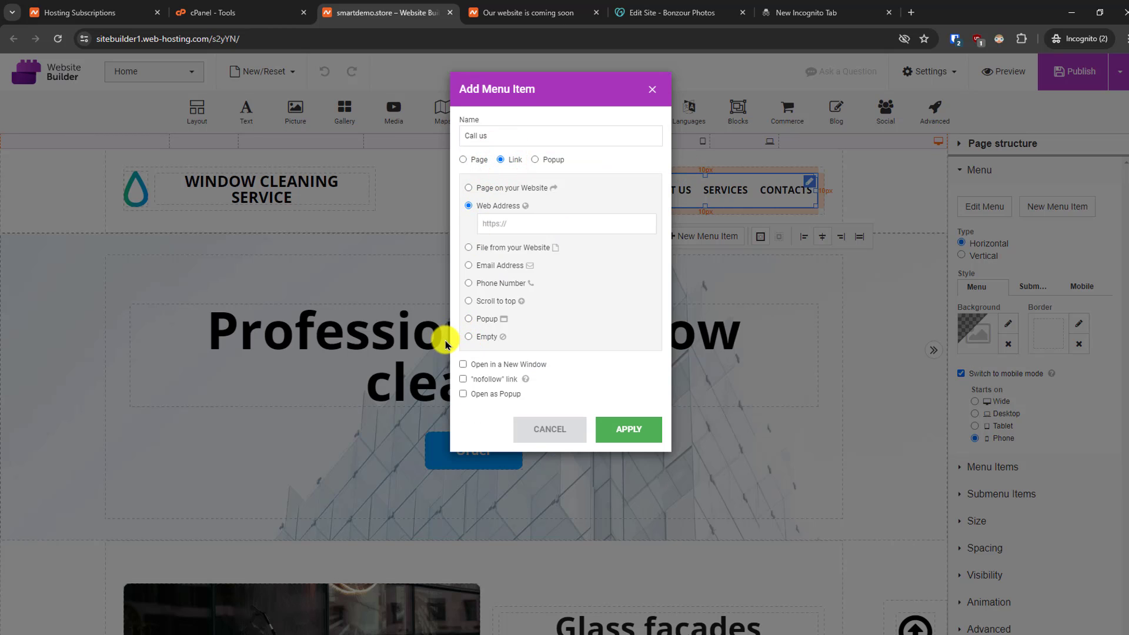
{"action": "left_click", "coordinate": [468, 284]}
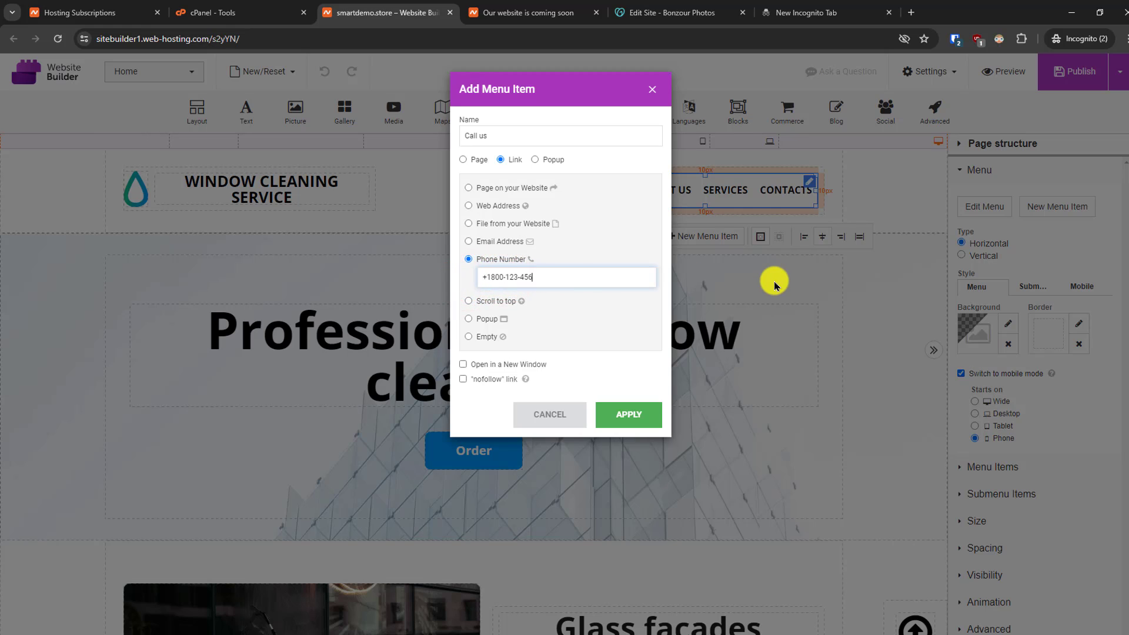
{"action": "left_click", "coordinate": [626, 415]}
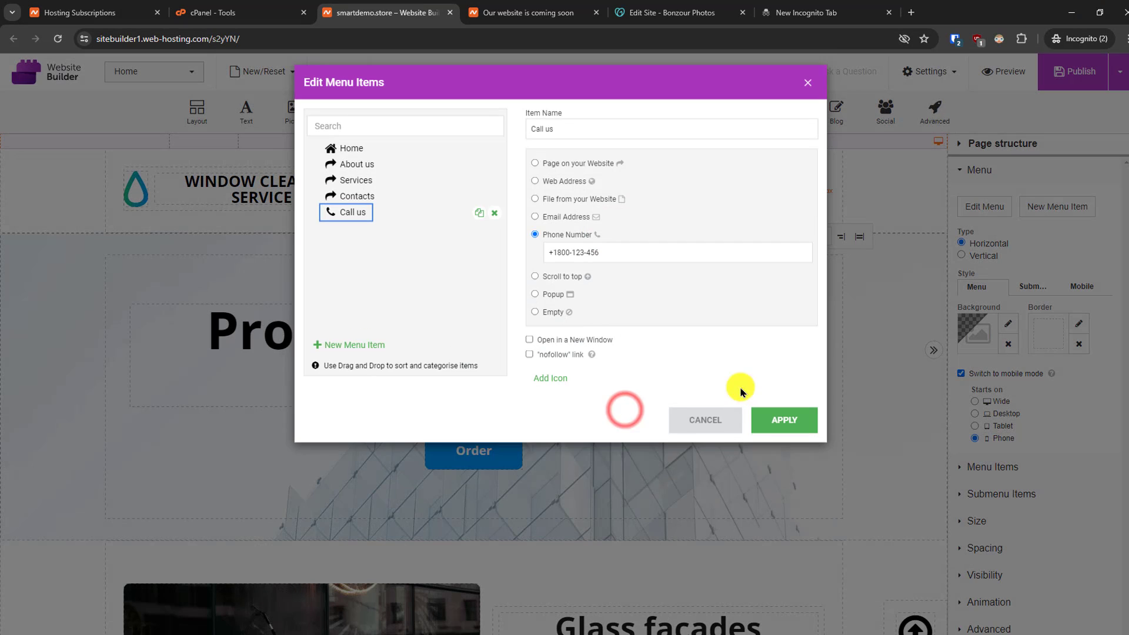
{"action": "left_click", "coordinate": [767, 425]}
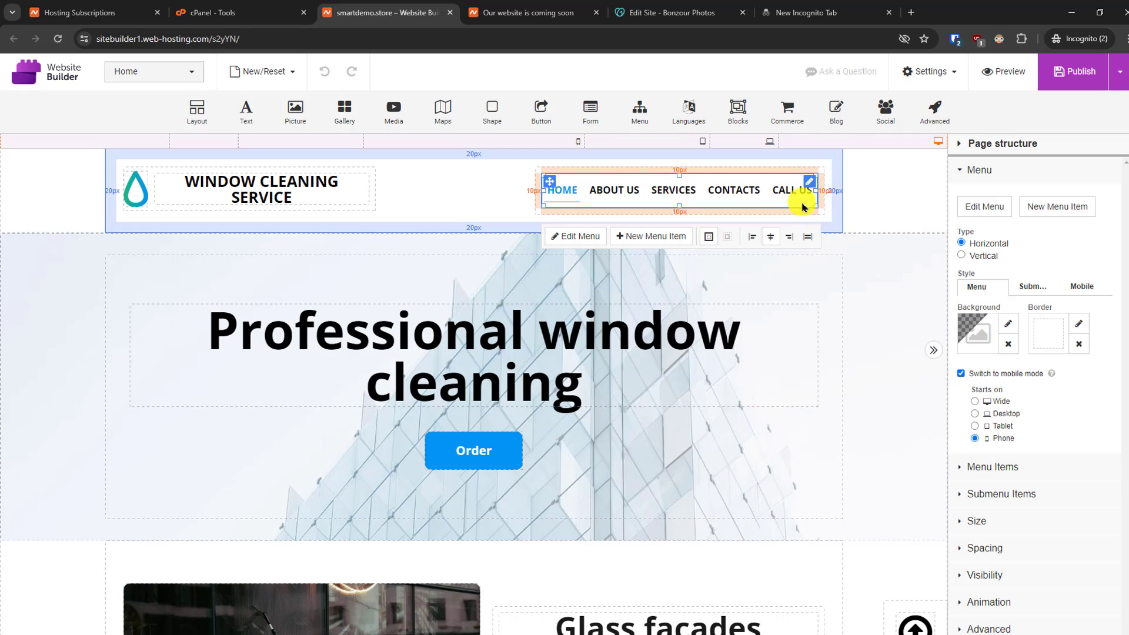
Insert a dark logo-and-menu header block from the ready-made blocks at the page top.
{"action": "left_click", "coordinate": [859, 210]}
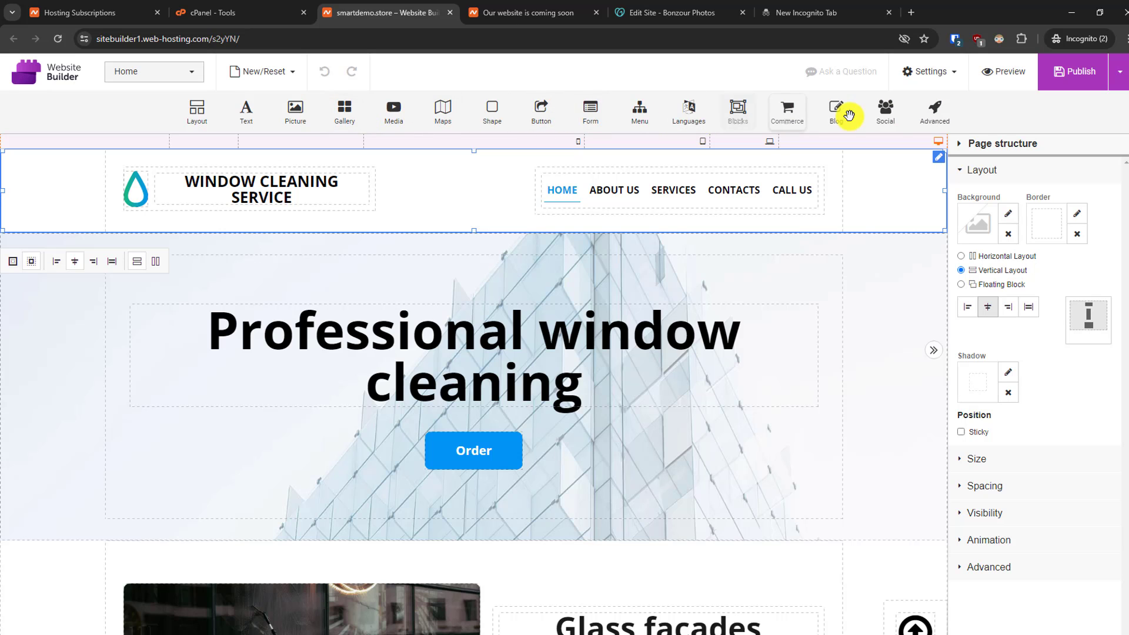
{"action": "left_click", "coordinate": [742, 110]}
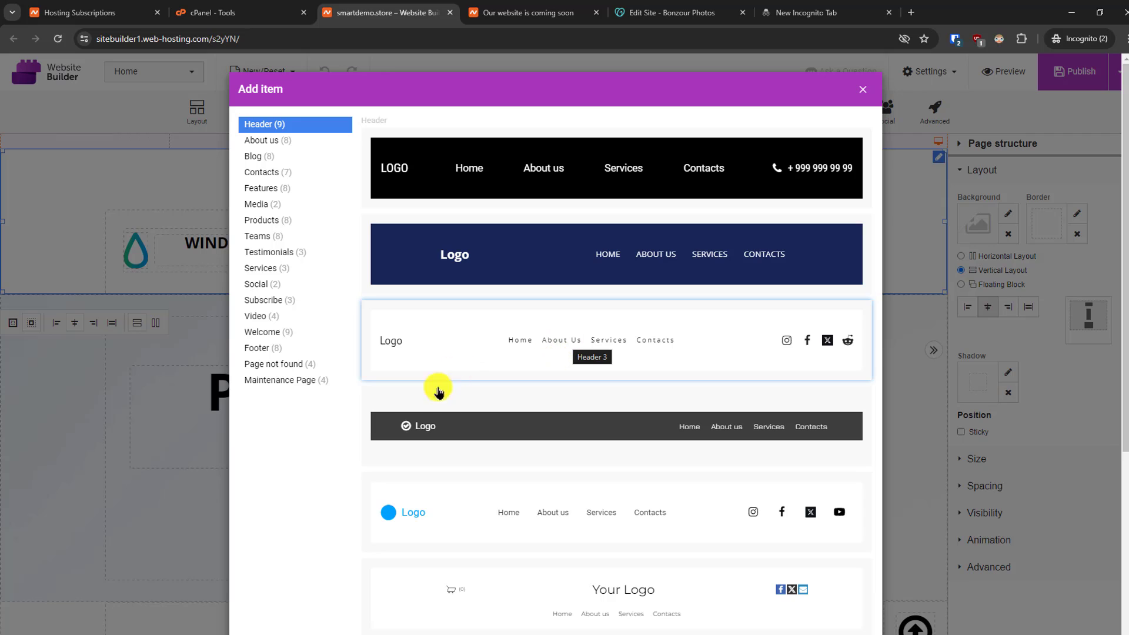
{"action": "scroll", "coordinate": [544, 464], "scroll_direction": "down", "scroll_amount": 2}
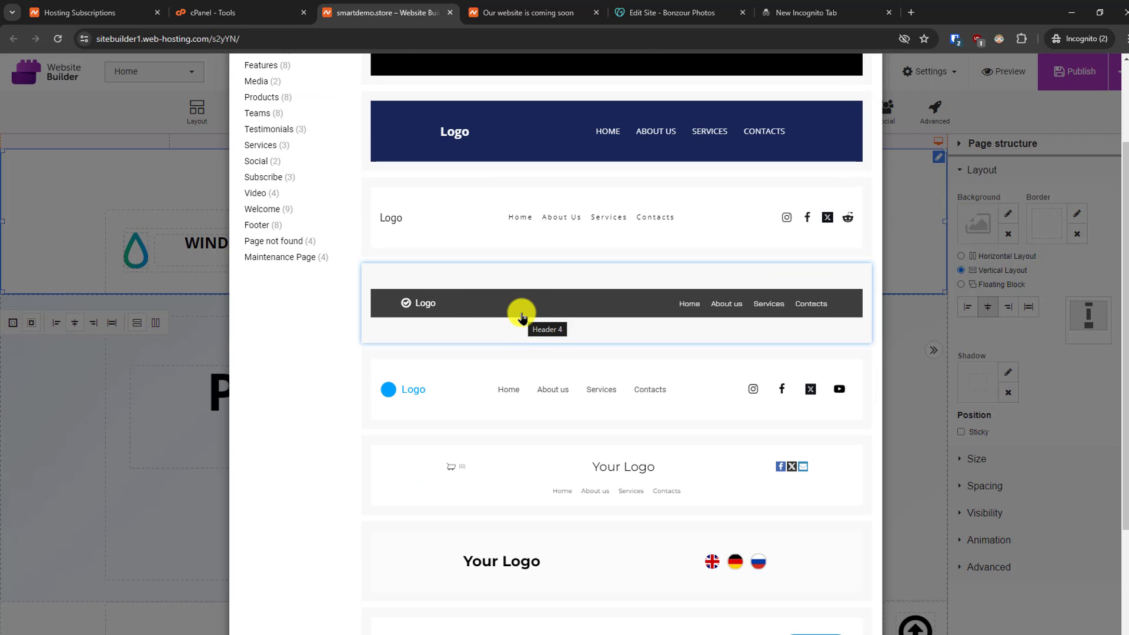
{"action": "left_click", "coordinate": [522, 315]}
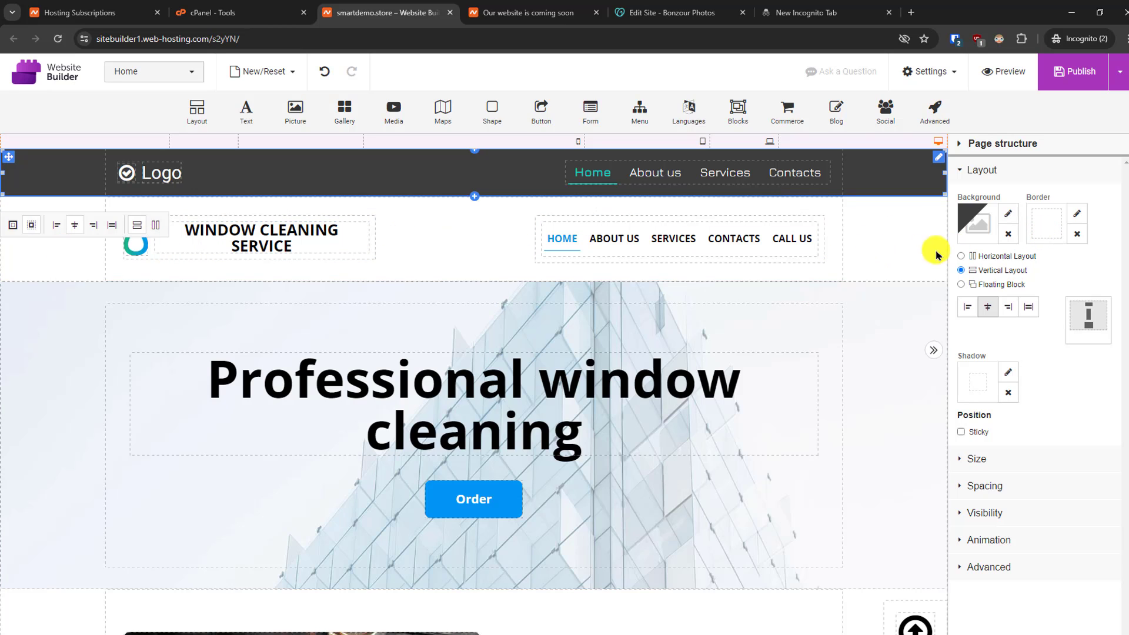
Delete the old WINDOW CLEANING SERVICE header, then undo that deletion.
{"action": "left_click", "coordinate": [882, 233]}
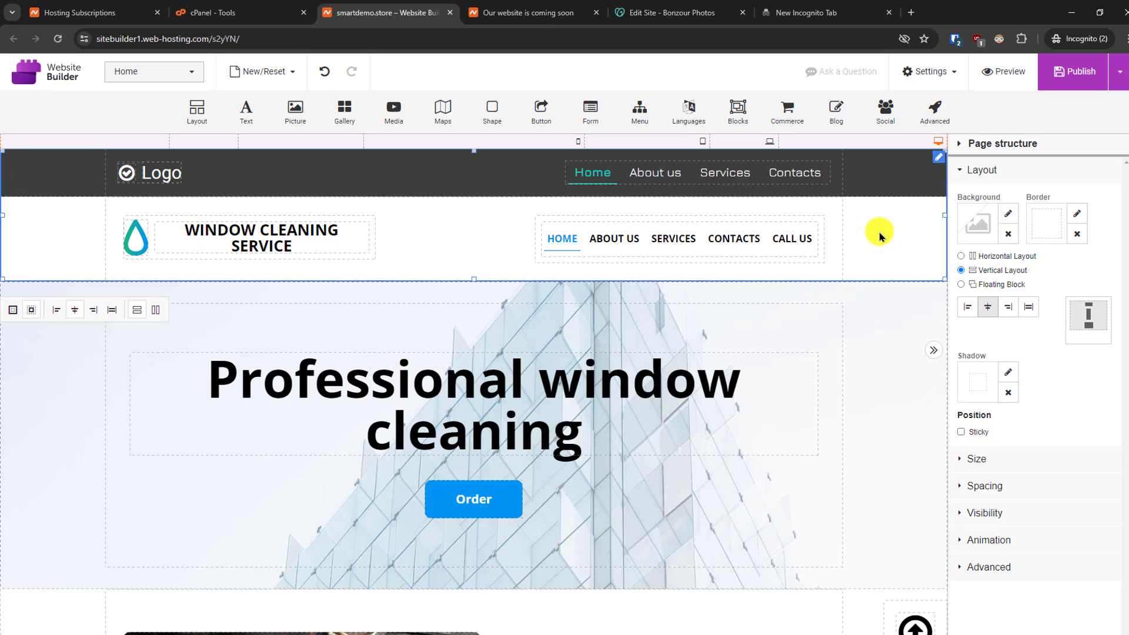
{"action": "right_click", "coordinate": [881, 235]}
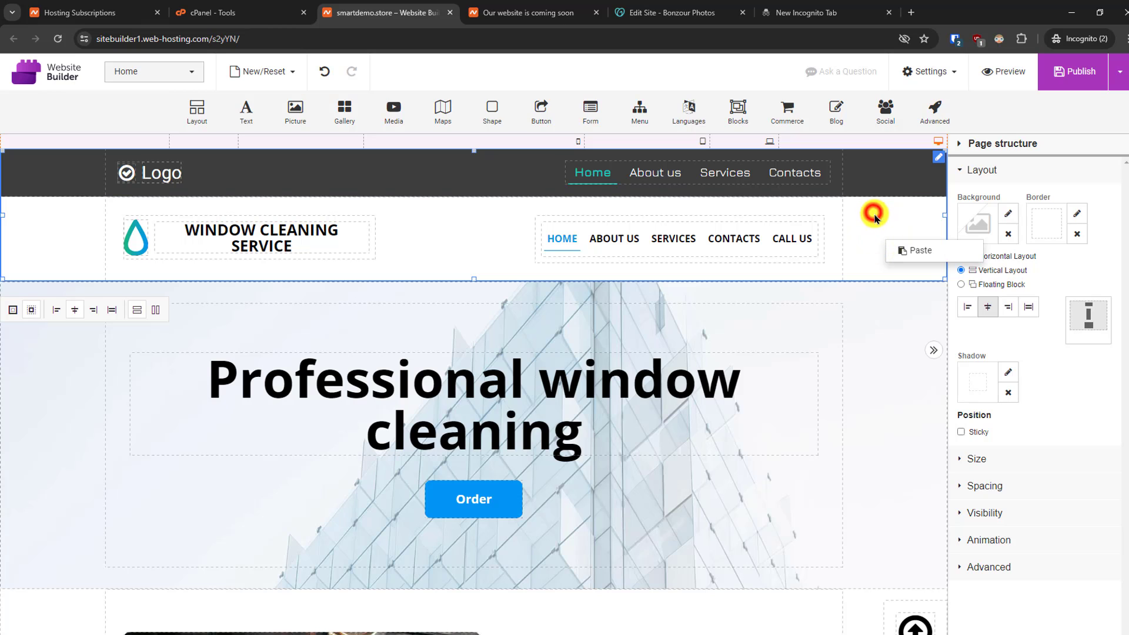
{"action": "left_click", "coordinate": [796, 212]}
{"action": "right_click", "coordinate": [796, 207]}
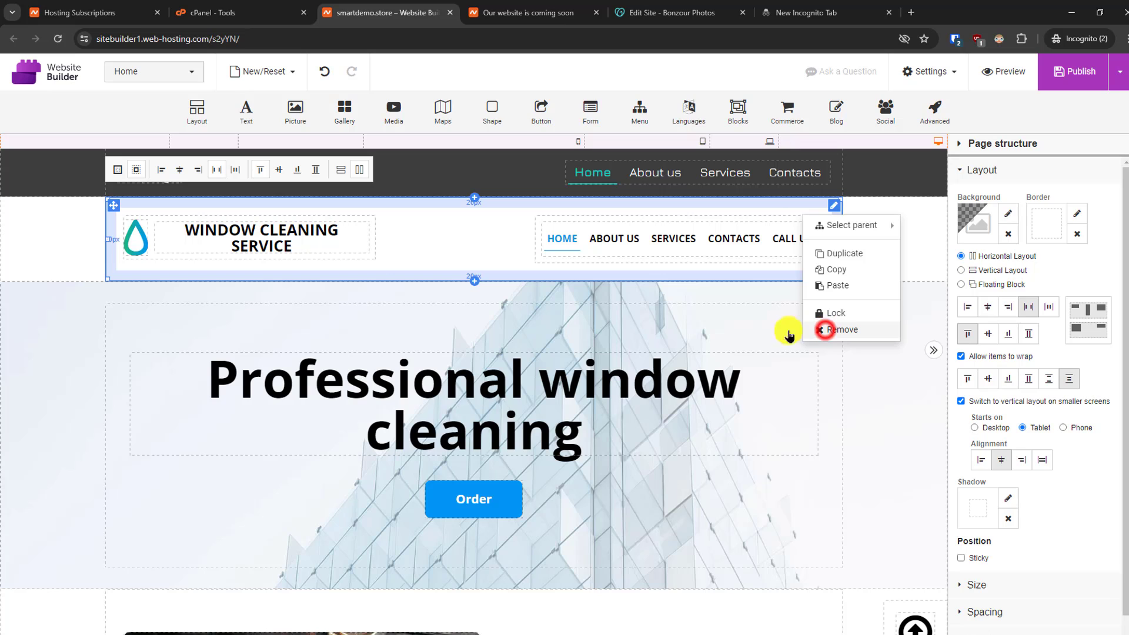
{"action": "left_click", "coordinate": [825, 330]}
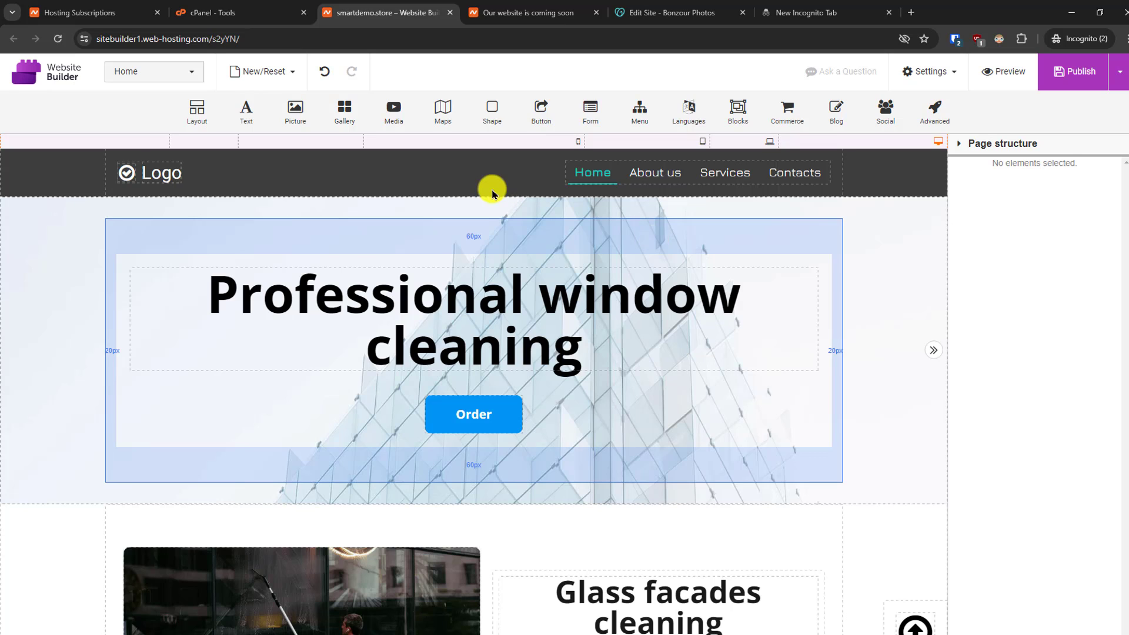
{"action": "left_click", "coordinate": [481, 173]}
{"action": "right_click", "coordinate": [481, 173]}
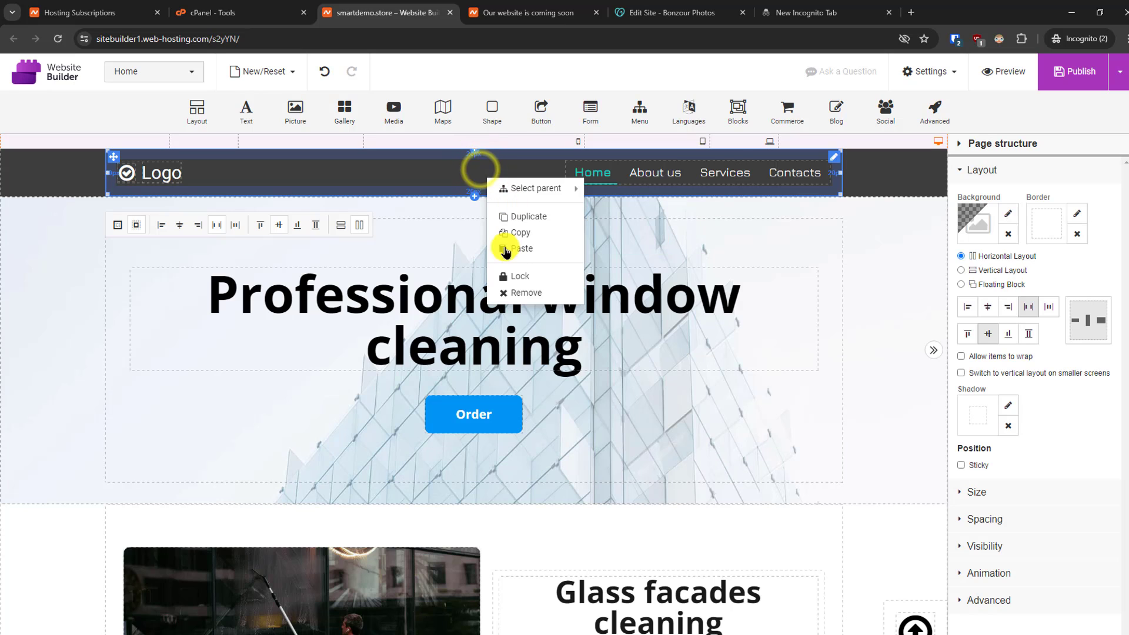
{"action": "left_click", "coordinate": [151, 195]}
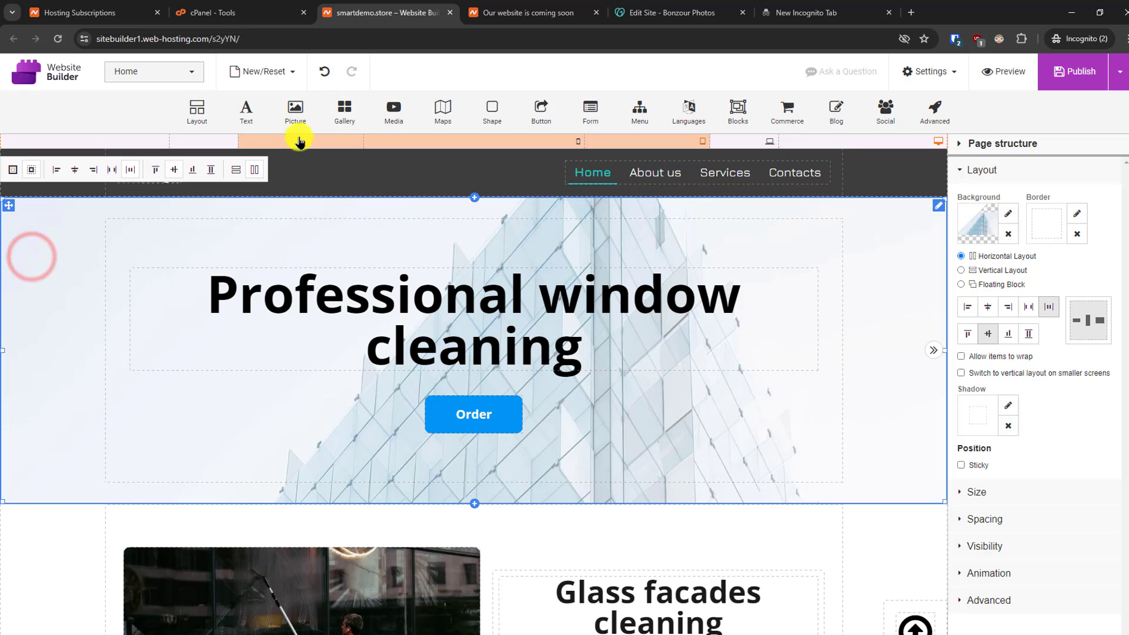
{"action": "left_click", "coordinate": [325, 73]}
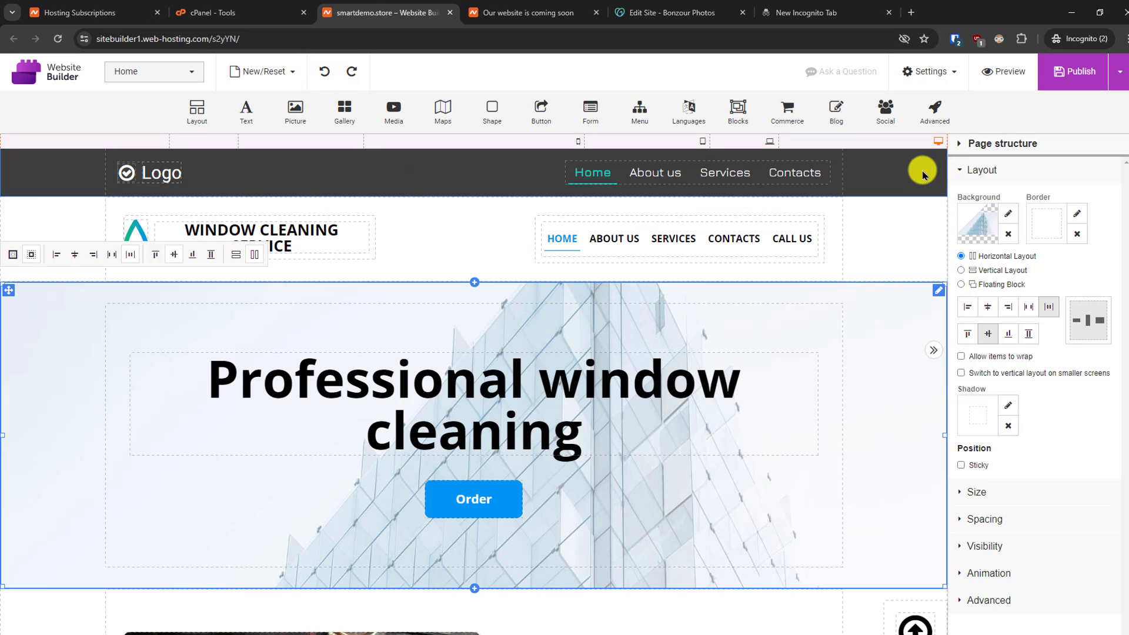
Delete the dark Logo header strip and the leftover dark strip.
{"action": "left_click", "coordinate": [899, 184]}
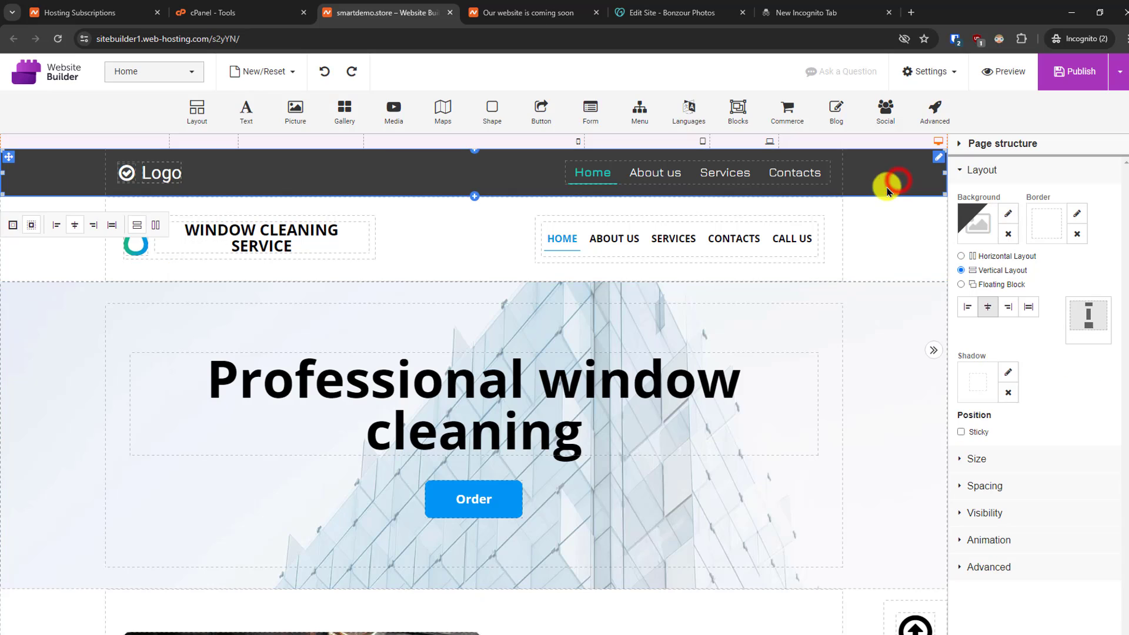
{"action": "right_click", "coordinate": [535, 182]}
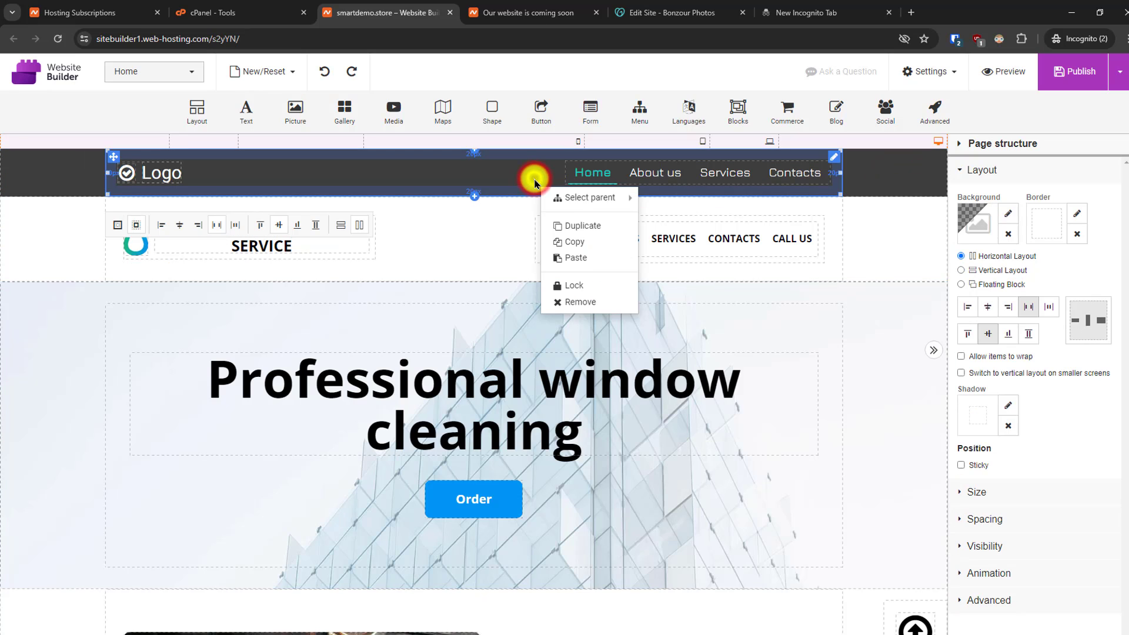
{"action": "left_click", "coordinate": [594, 304]}
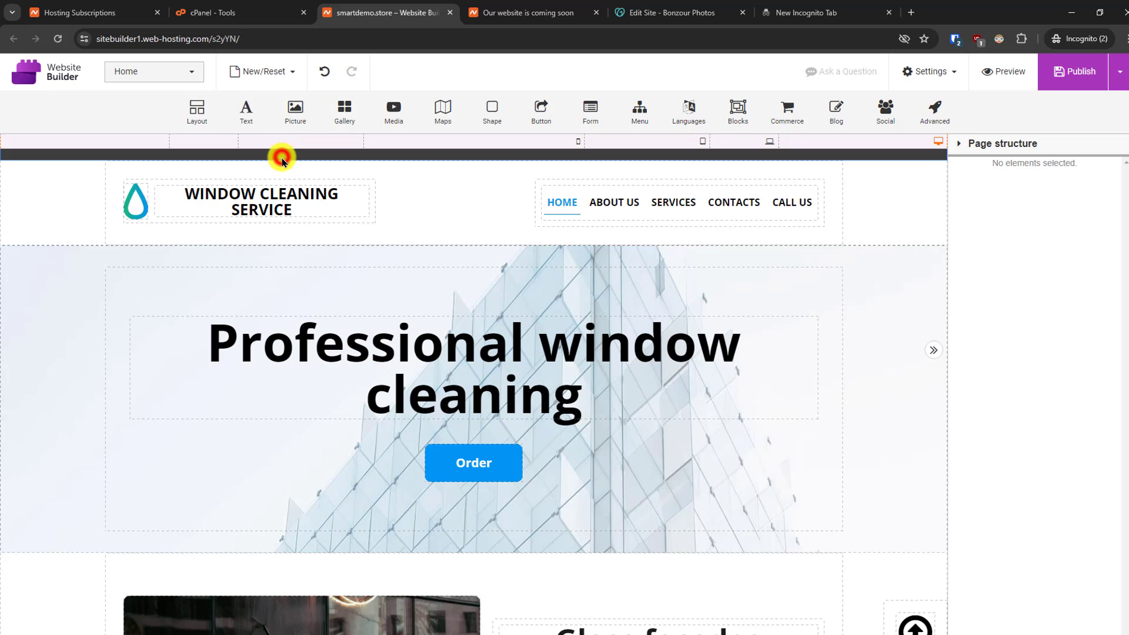
{"action": "right_click", "coordinate": [282, 157]}
{"action": "left_click", "coordinate": [343, 280]}
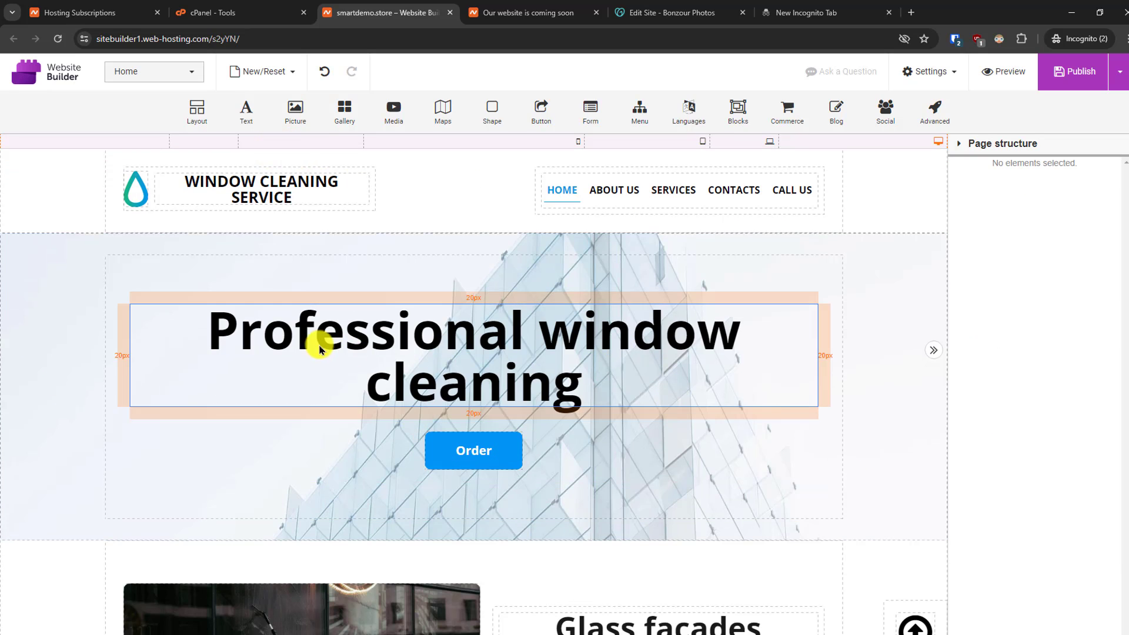
Capitalize the hero heading to read 'Professional Window Cleaning'.
{"action": "left_click", "coordinate": [419, 344]}
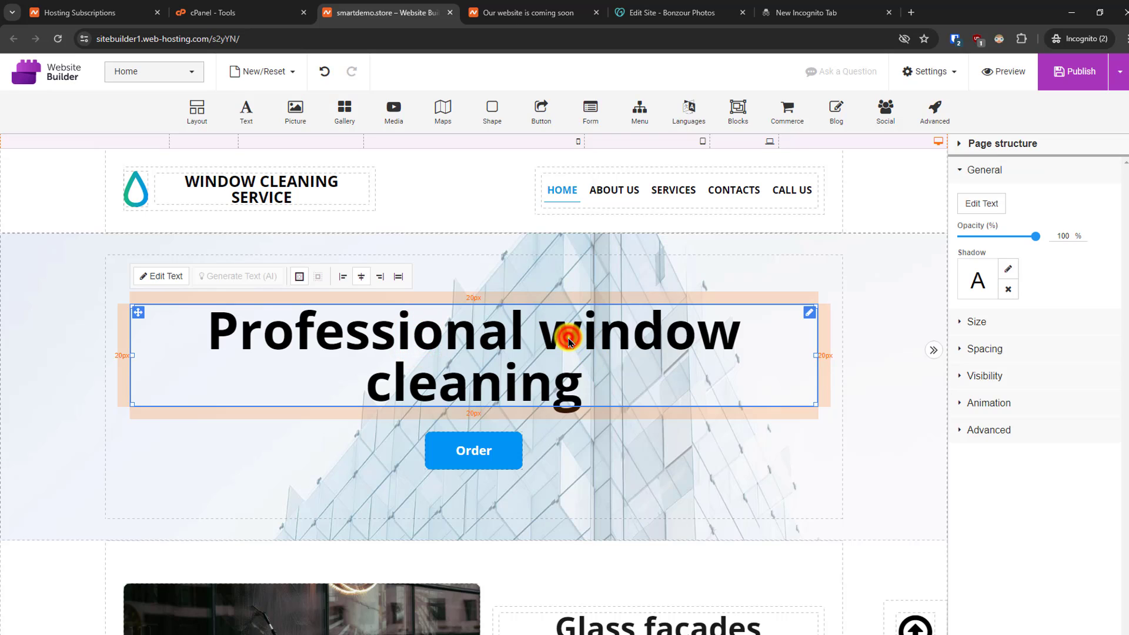
{"action": "double_click", "coordinate": [569, 341]}
{"action": "key", "text": "BackSpace"}
{"action": "type", "text": "W"}
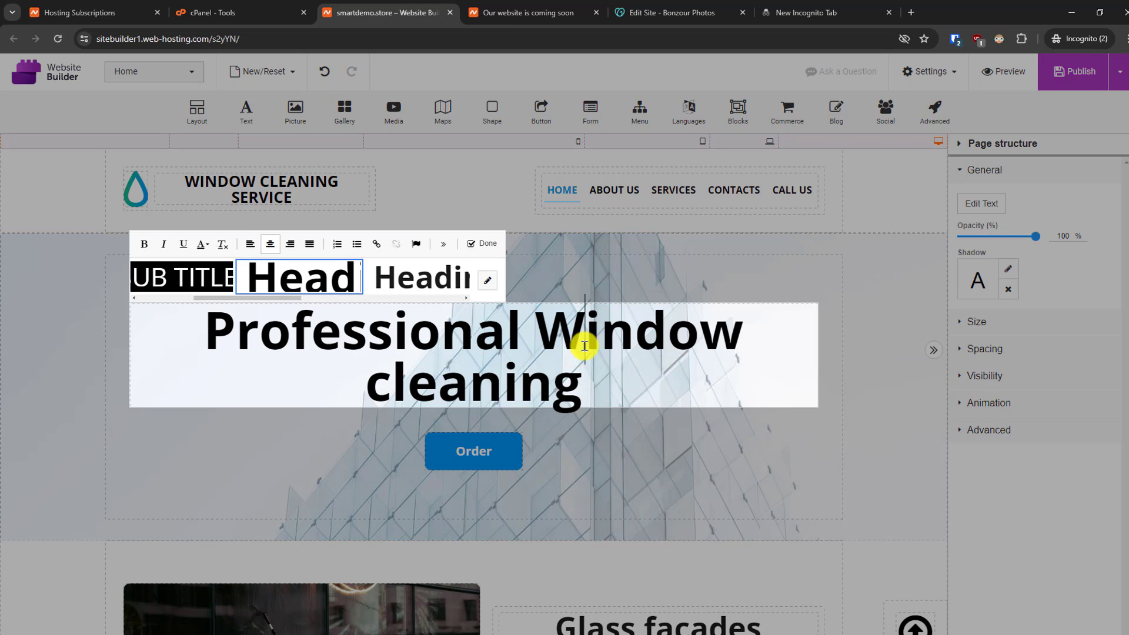
{"action": "key", "text": "BackSpace"}
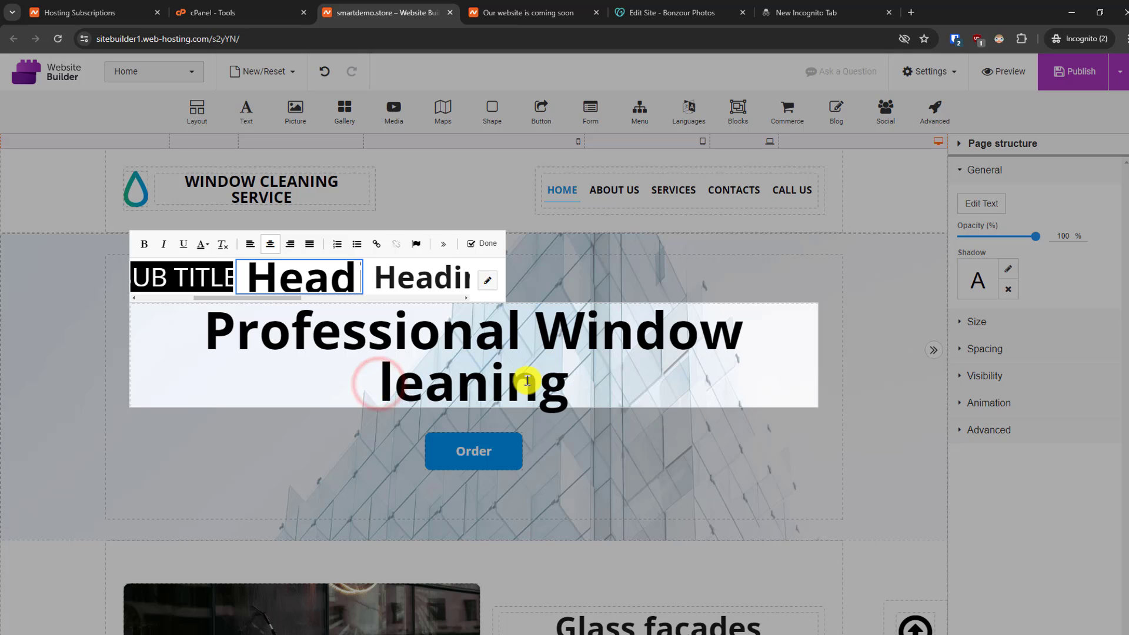
{"action": "type", "text": "C"}
{"action": "left_click", "coordinate": [641, 474]}
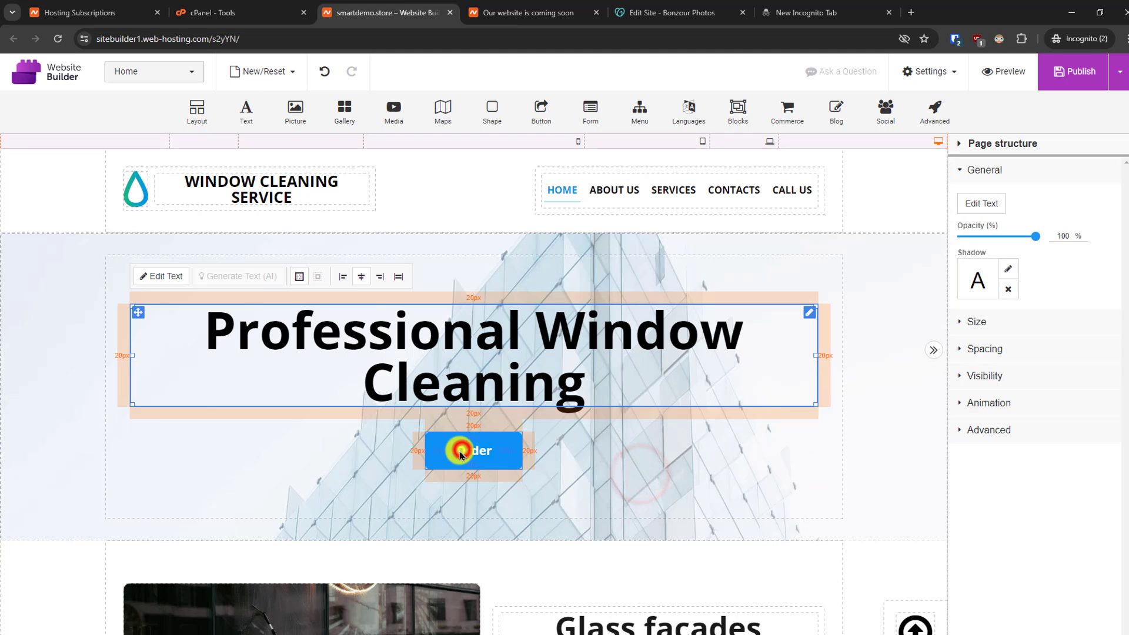
Review the Order button's link settings, leaving its Contacts link unchanged.
{"action": "left_click", "coordinate": [462, 453]}
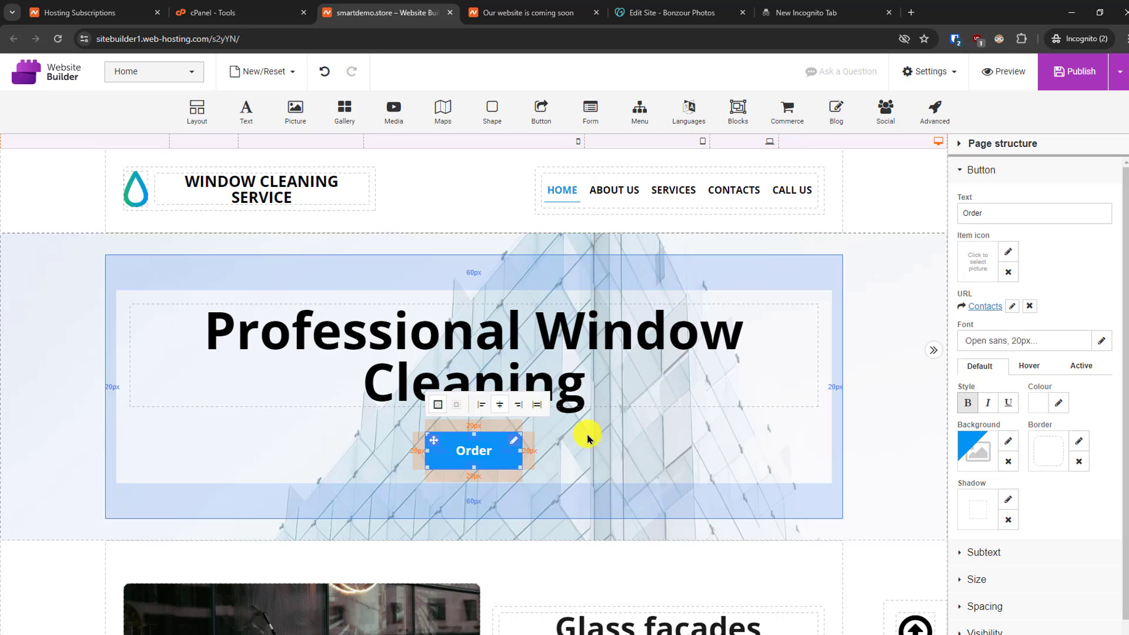
{"action": "left_click", "coordinate": [1012, 307]}
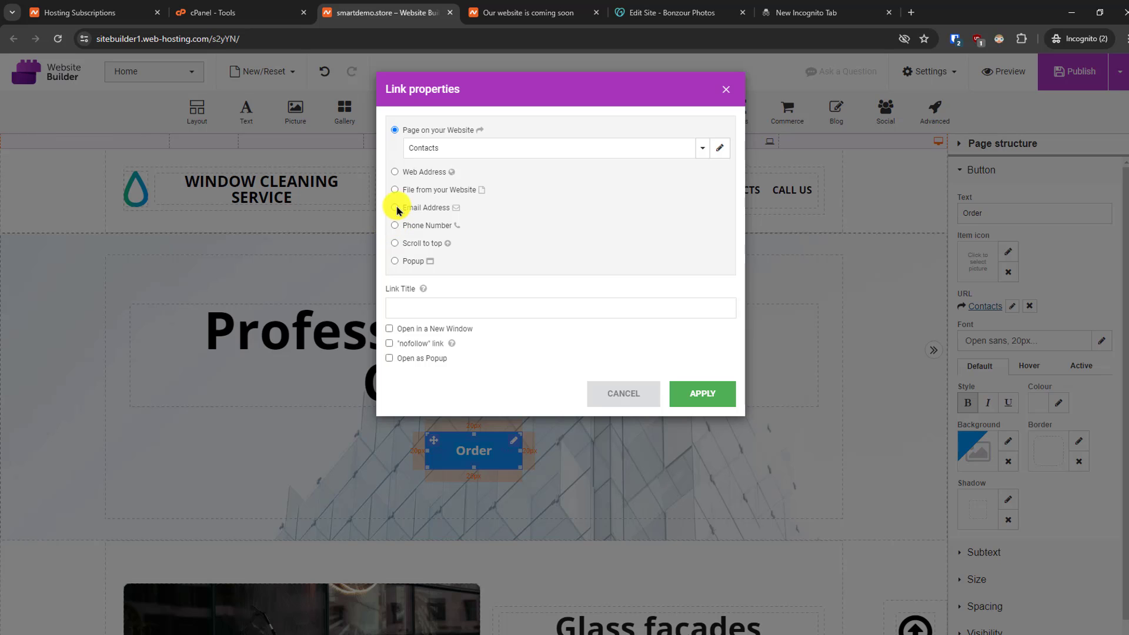
{"action": "left_click", "coordinate": [728, 88]}
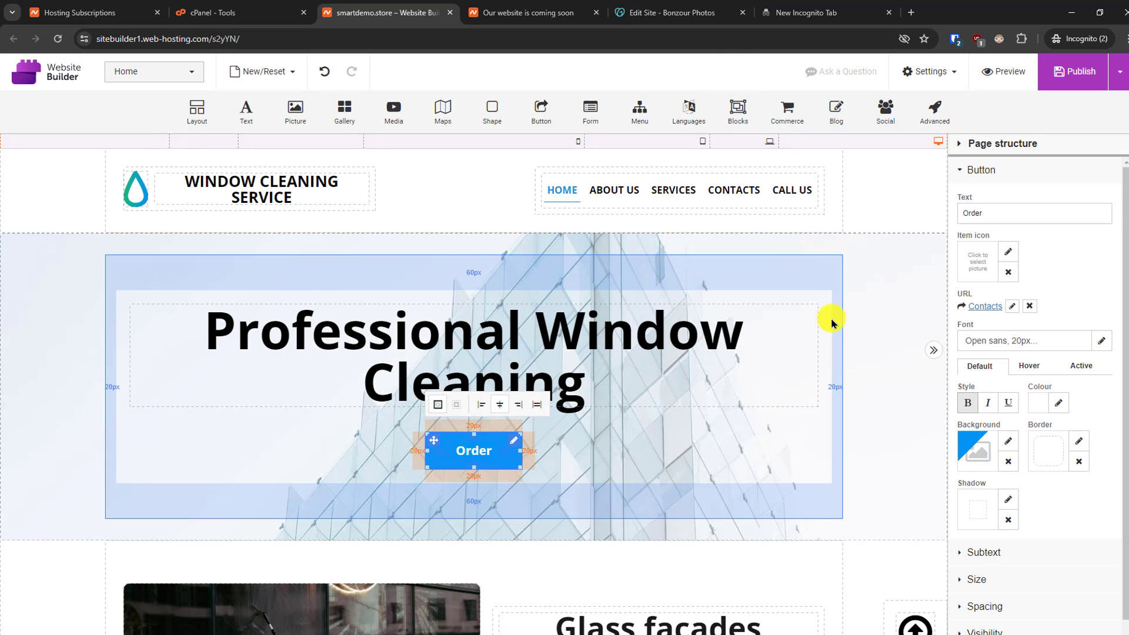
Try a magenta background on the Order button, undo it, and widen the button to about 188 × 62 px.
{"action": "left_click", "coordinate": [974, 447]}
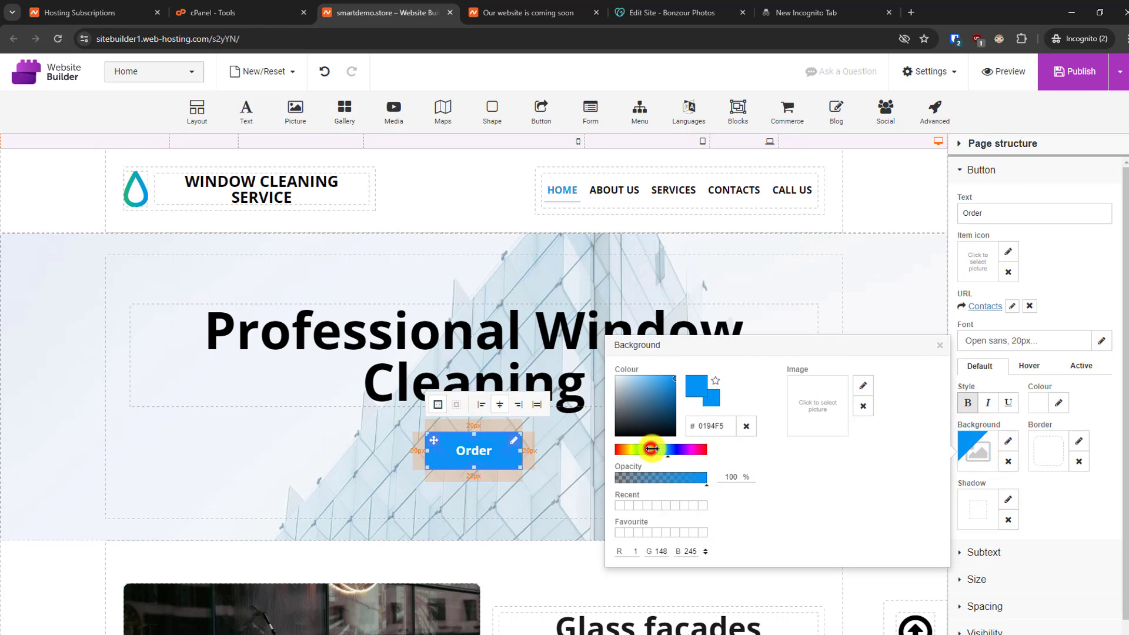
{"action": "left_click_drag", "start_coordinate": [651, 449], "coordinate": [694, 449]}
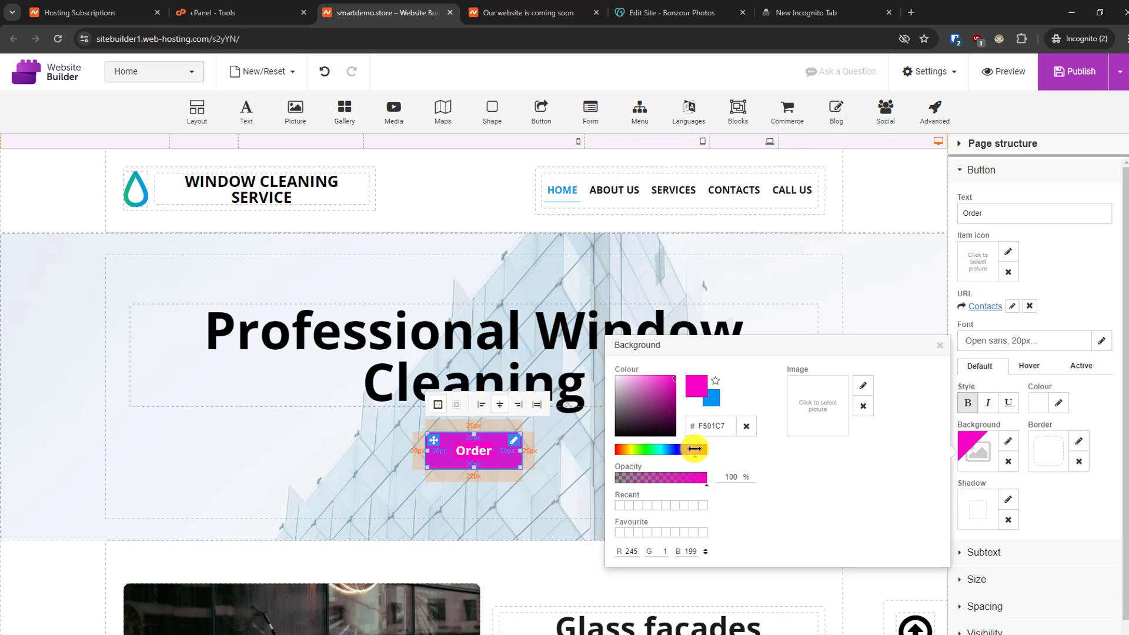
{"action": "left_click", "coordinate": [881, 283]}
{"action": "left_click", "coordinate": [478, 452]}
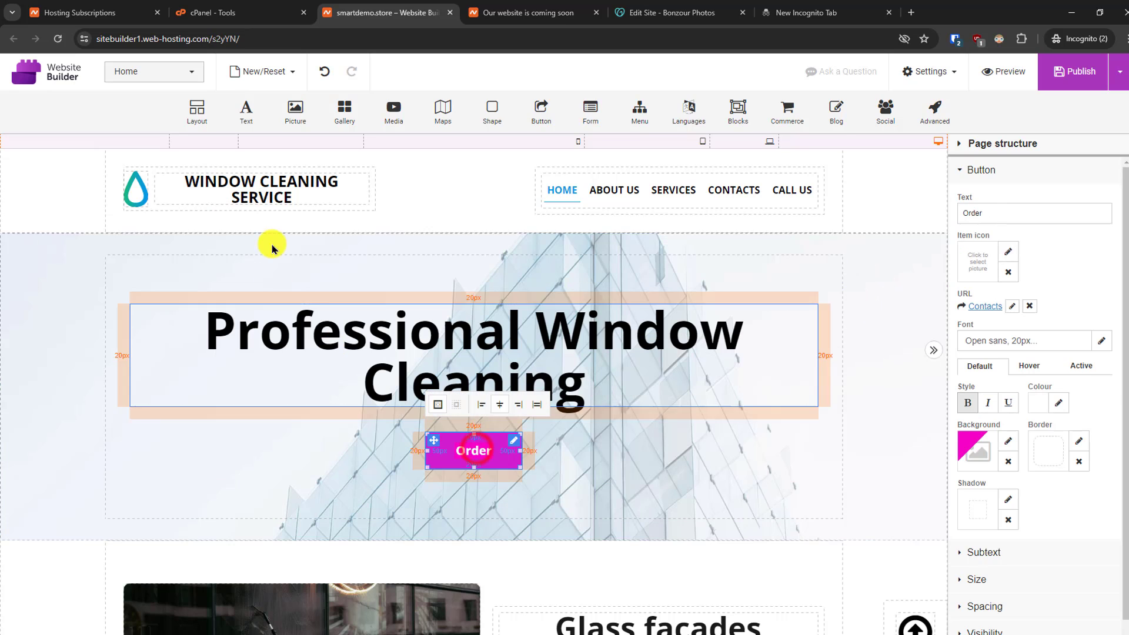
{"action": "left_click", "coordinate": [321, 72]}
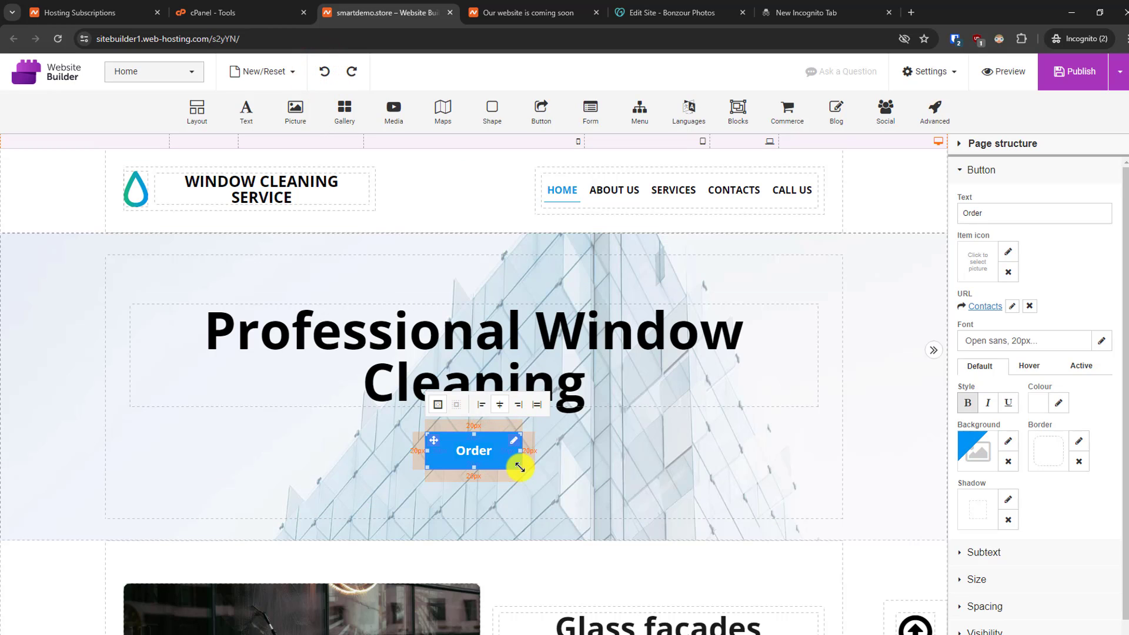
{"action": "left_click_drag", "start_coordinate": [563, 471], "coordinate": [534, 463]}
Paste the business phone number into the Order button's Sub Text field.
{"action": "scroll", "coordinate": [1109, 494], "scroll_direction": "down", "scroll_amount": 1}
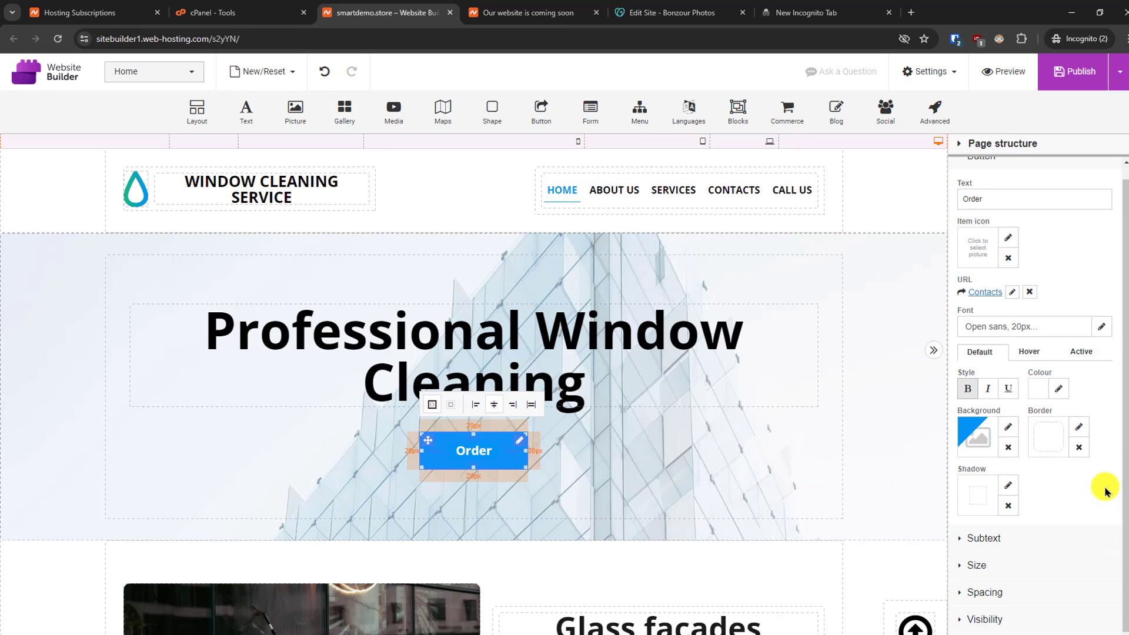
{"action": "left_click", "coordinate": [1020, 514]}
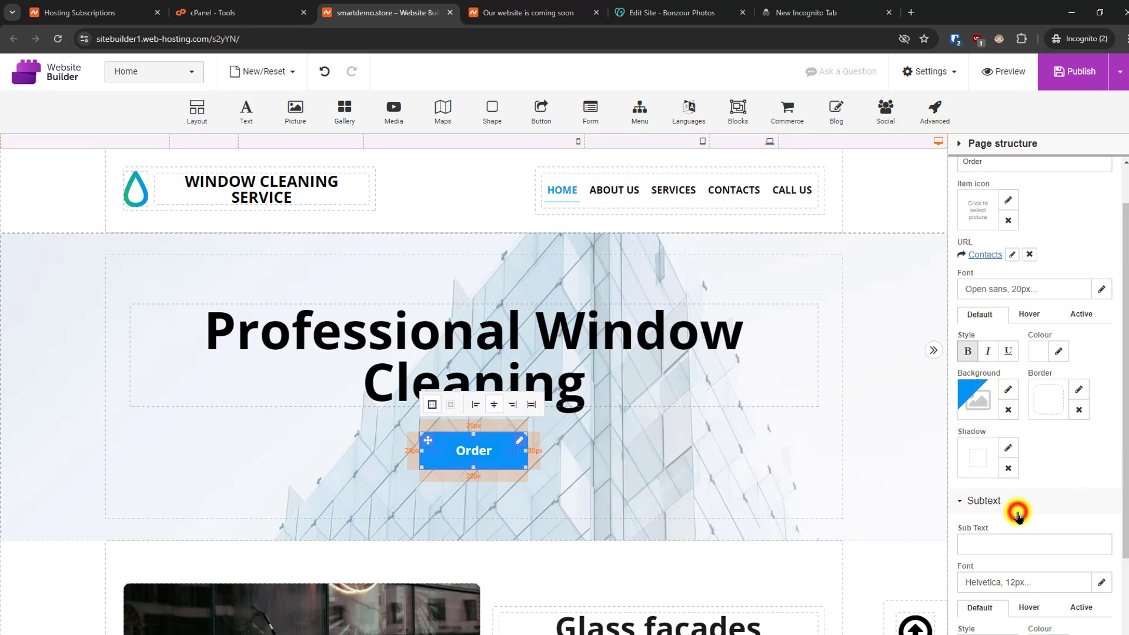
{"action": "left_click", "coordinate": [1019, 544]}
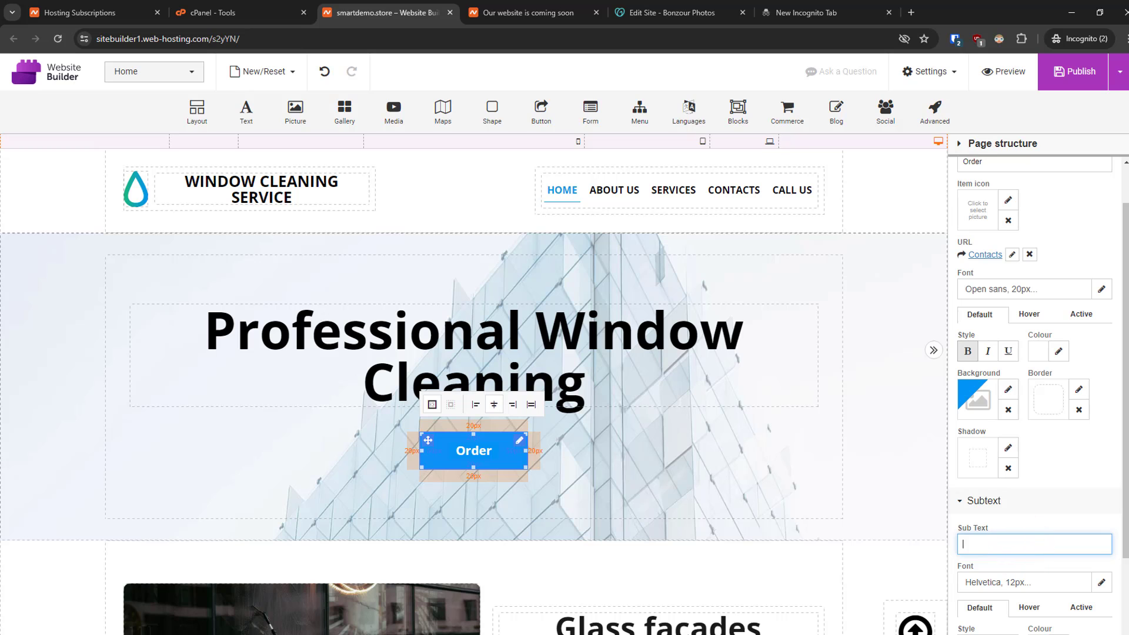
{"action": "key", "text": "ctrl+a"}
{"action": "type", "text": "123-456-48"}
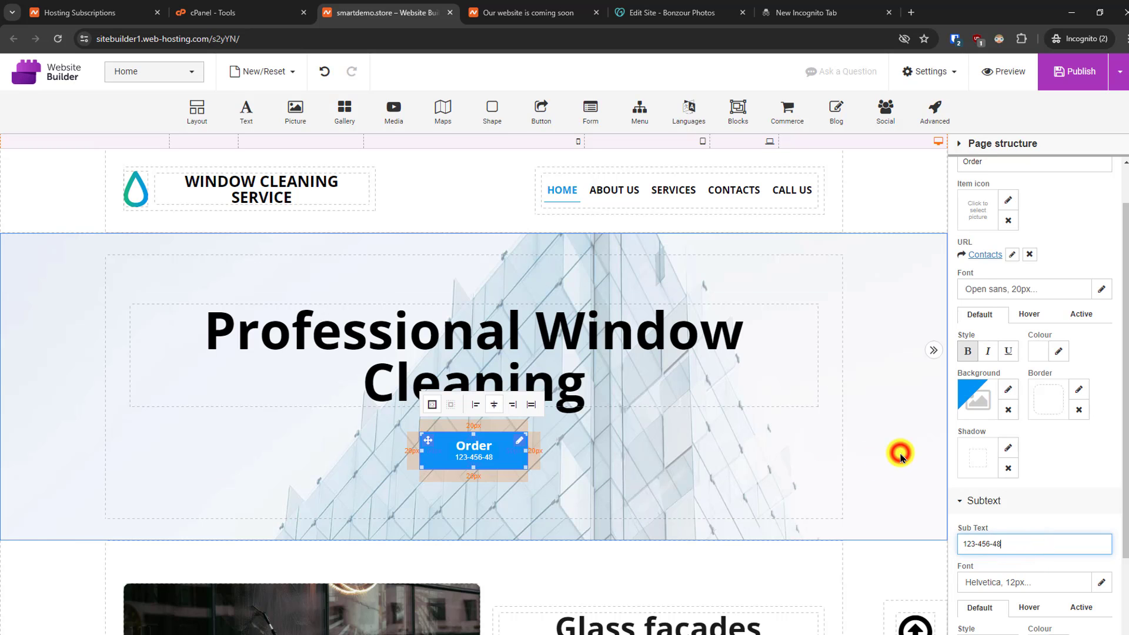
{"action": "left_click", "coordinate": [900, 458]}
{"action": "scroll", "coordinate": [686, 446], "scroll_direction": "down", "scroll_amount": 4}
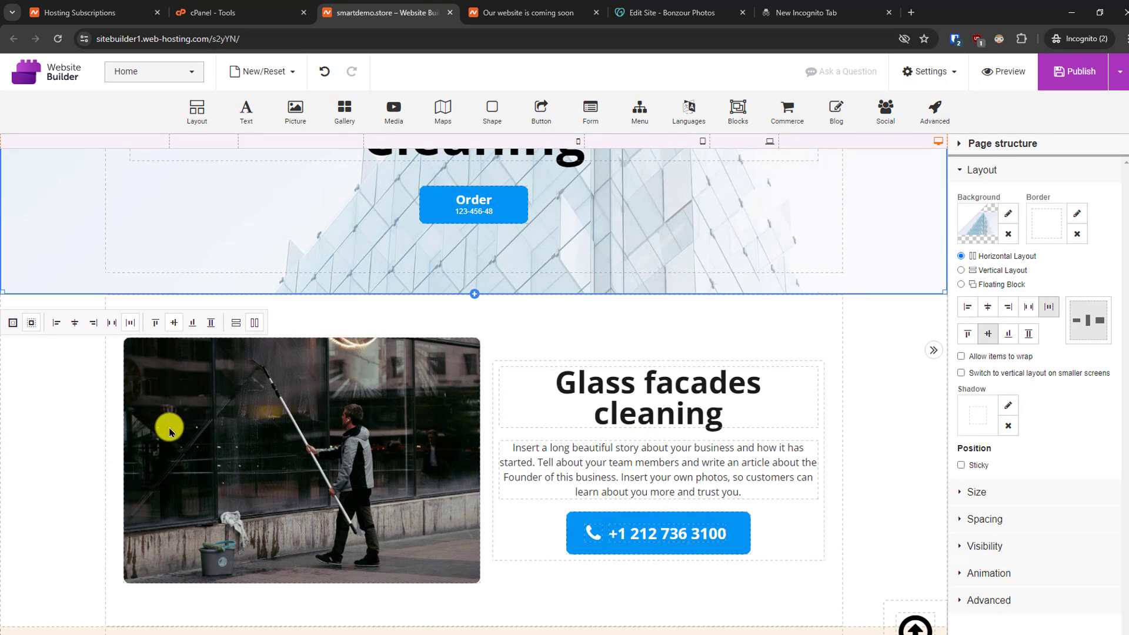
Search the free gallery for 'window cleaning services' and apply the climbers-on-glass-facade photo to the picture.
{"action": "left_click", "coordinate": [311, 402]}
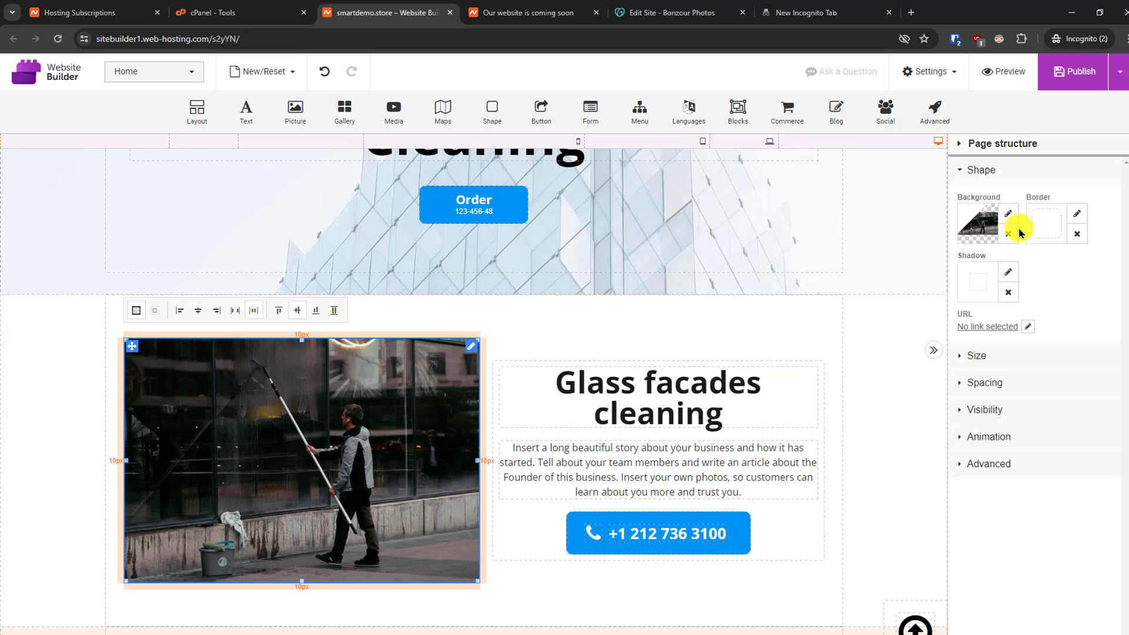
{"action": "left_click", "coordinate": [1007, 213]}
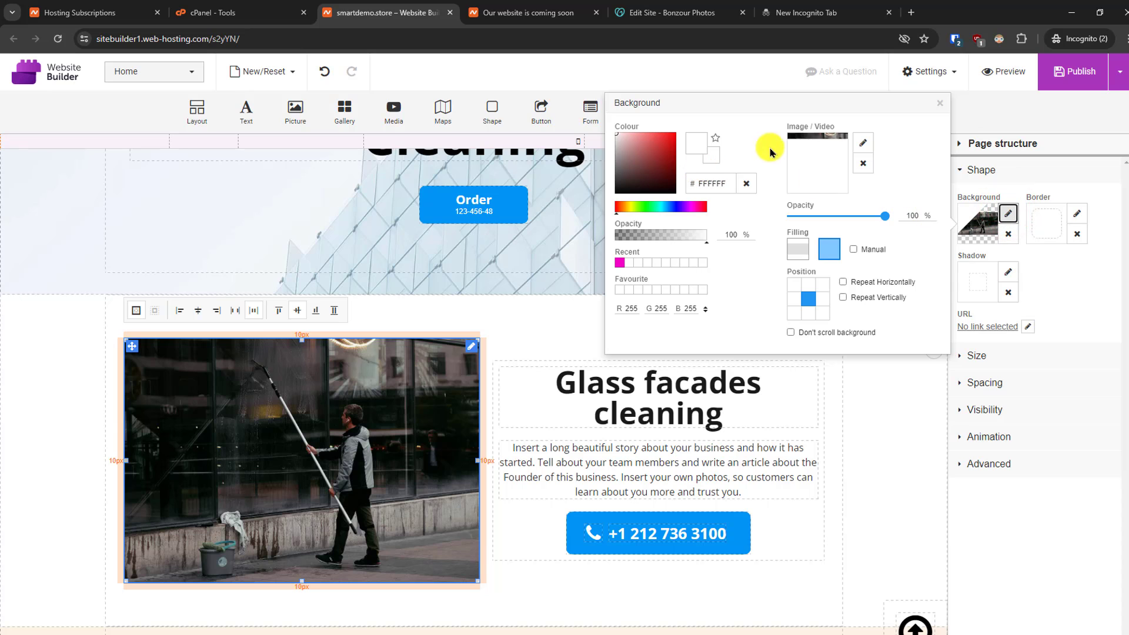
{"action": "left_click", "coordinate": [860, 141]}
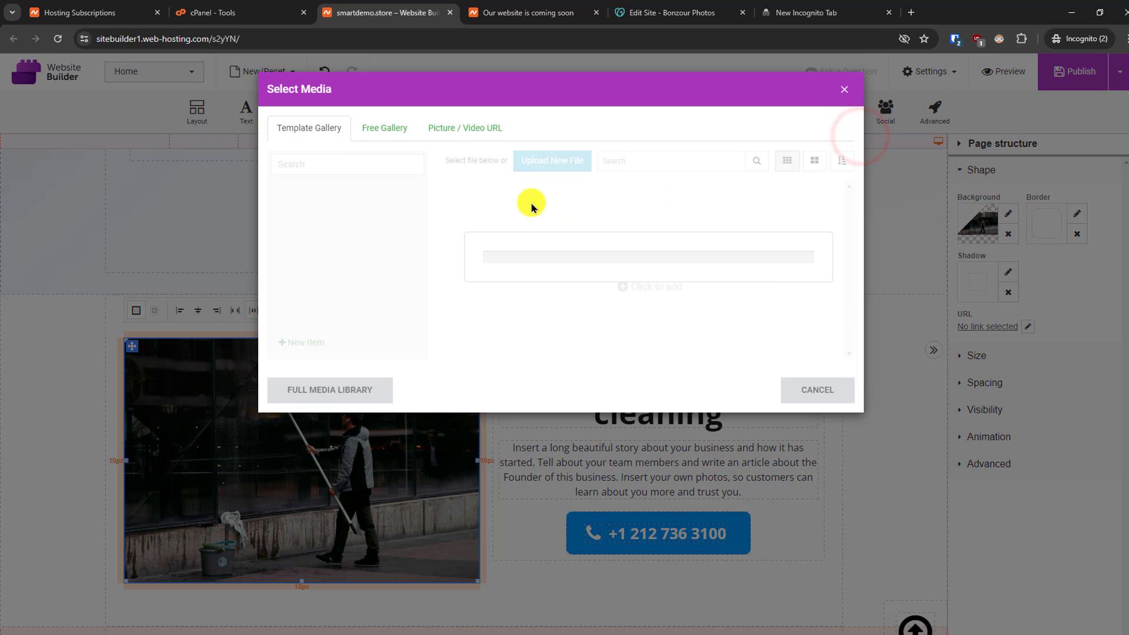
{"action": "left_click", "coordinate": [392, 127]}
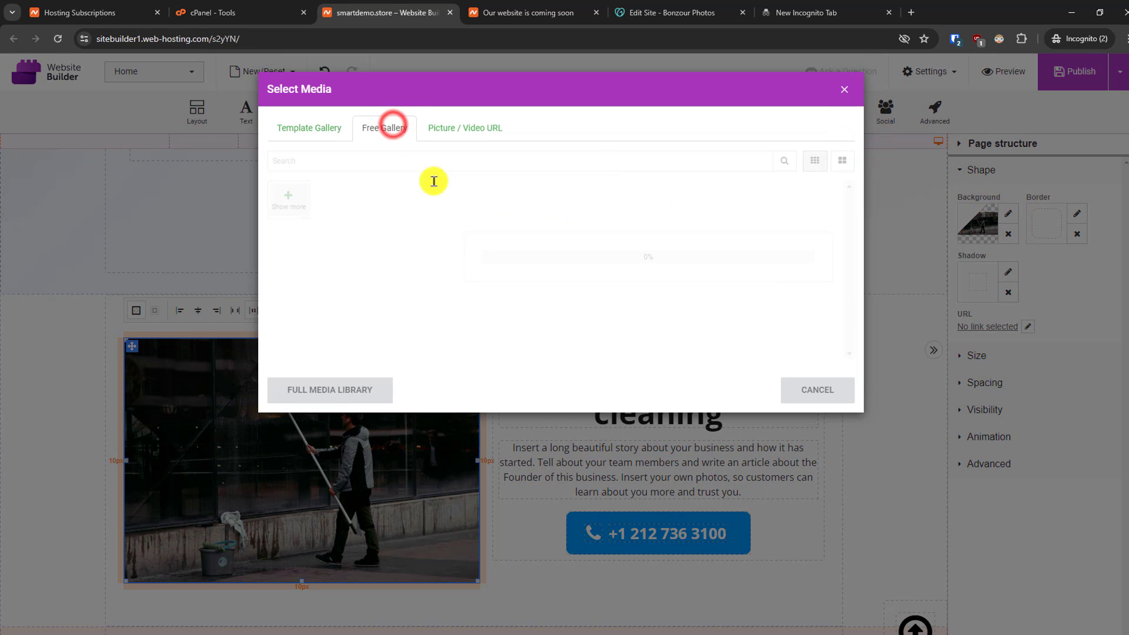
{"action": "left_click", "coordinate": [358, 163]}
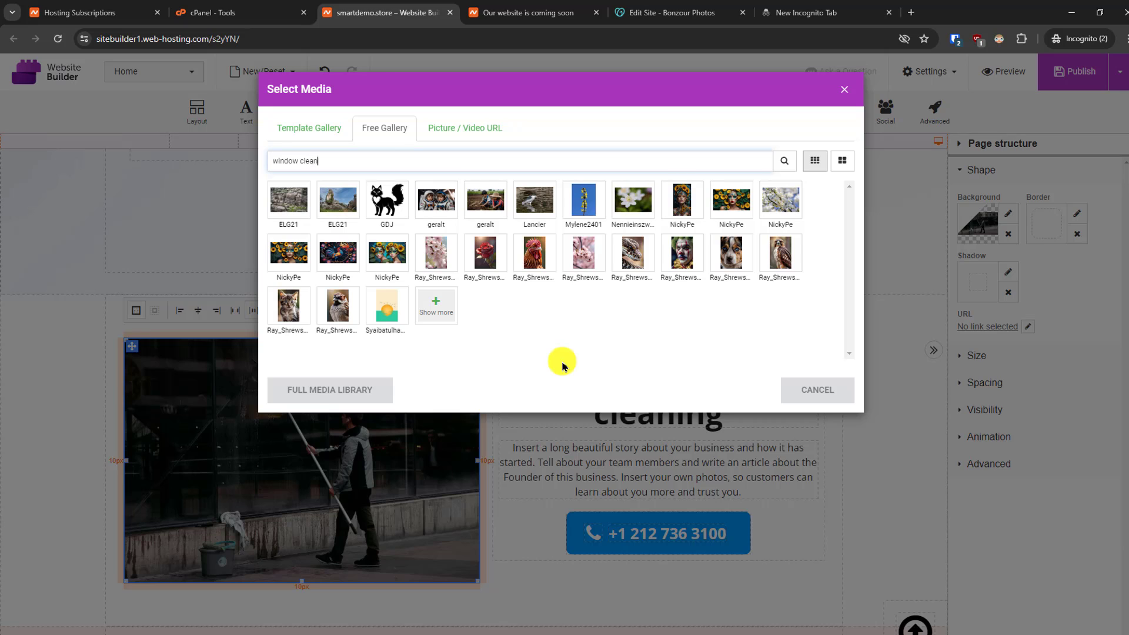
{"action": "type", "text": "window cleaning services"}
{"action": "key", "text": "Return"}
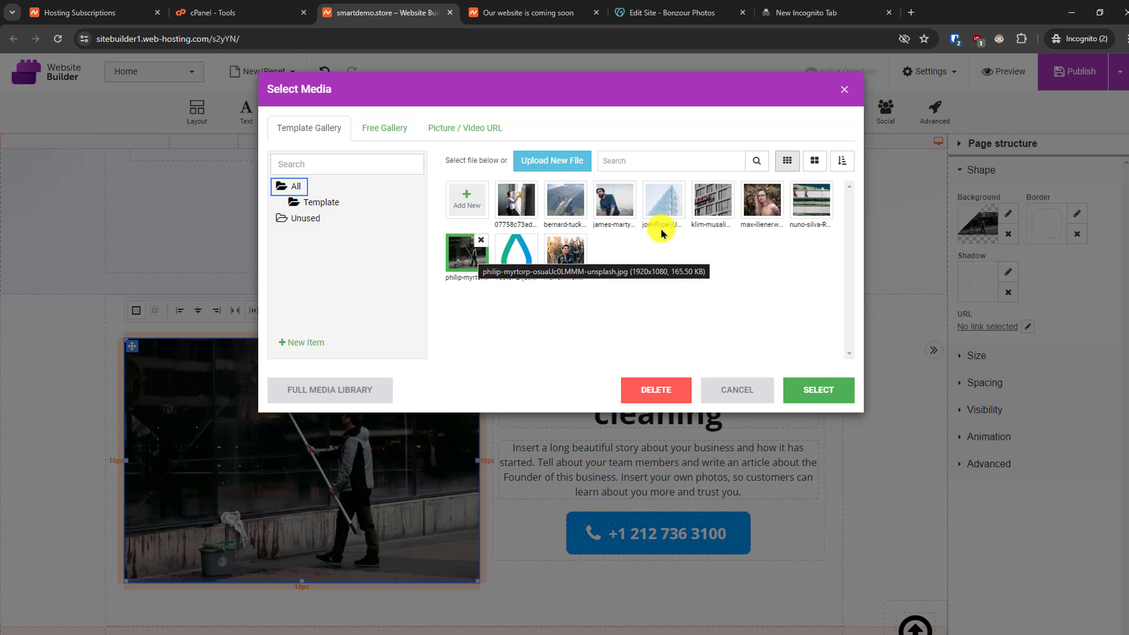
{"action": "left_click", "coordinate": [810, 200]}
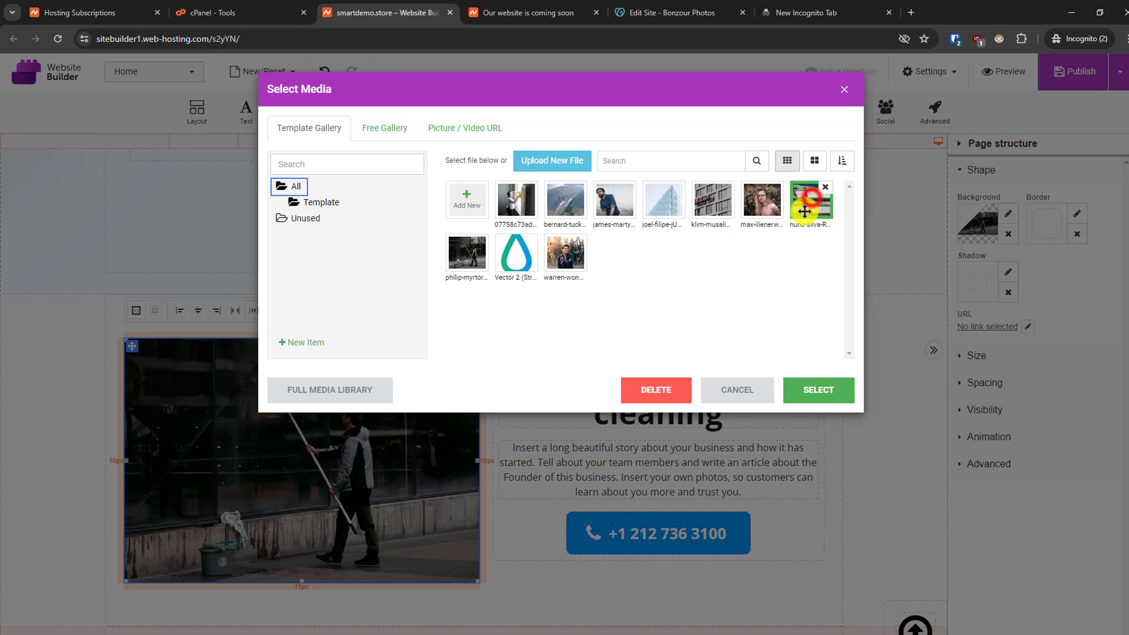
{"action": "left_click", "coordinate": [832, 388]}
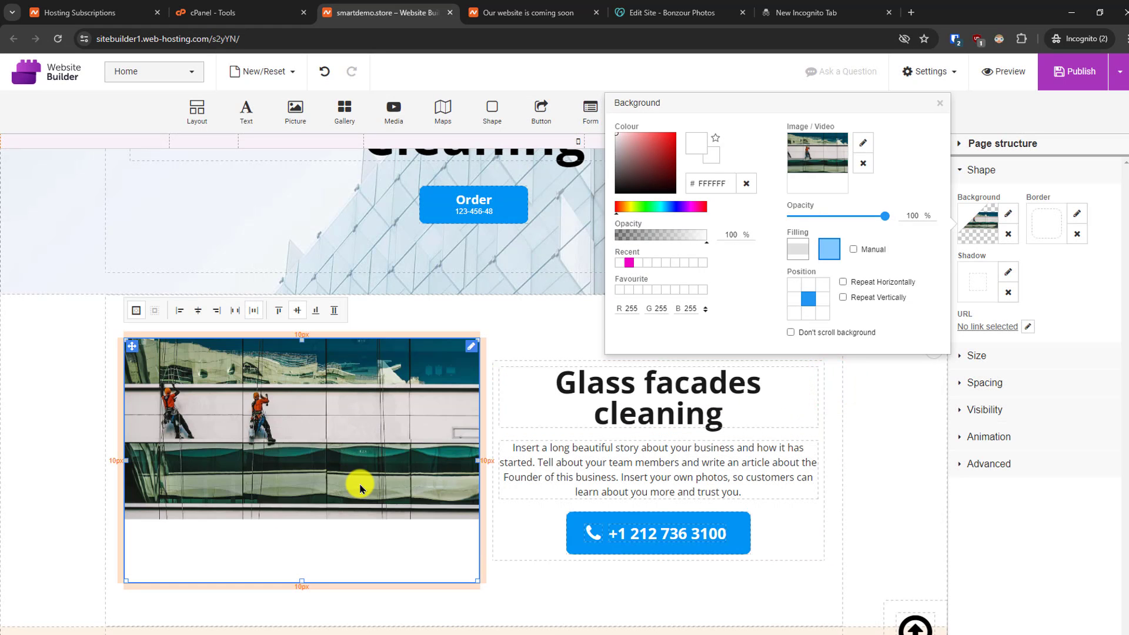
{"action": "left_click", "coordinate": [28, 457]}
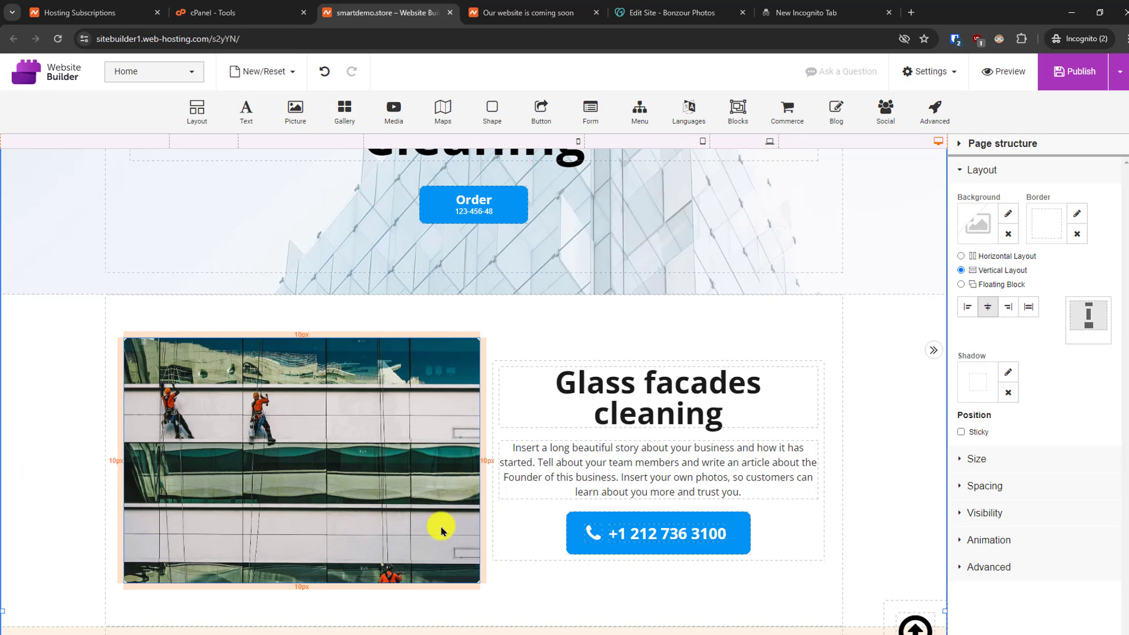
Insert the About stats block (Consultancy, Total cases, Members, Happy clients) from the ready-made About us designs.
{"action": "scroll", "coordinate": [597, 396], "scroll_direction": "down", "scroll_amount": 5}
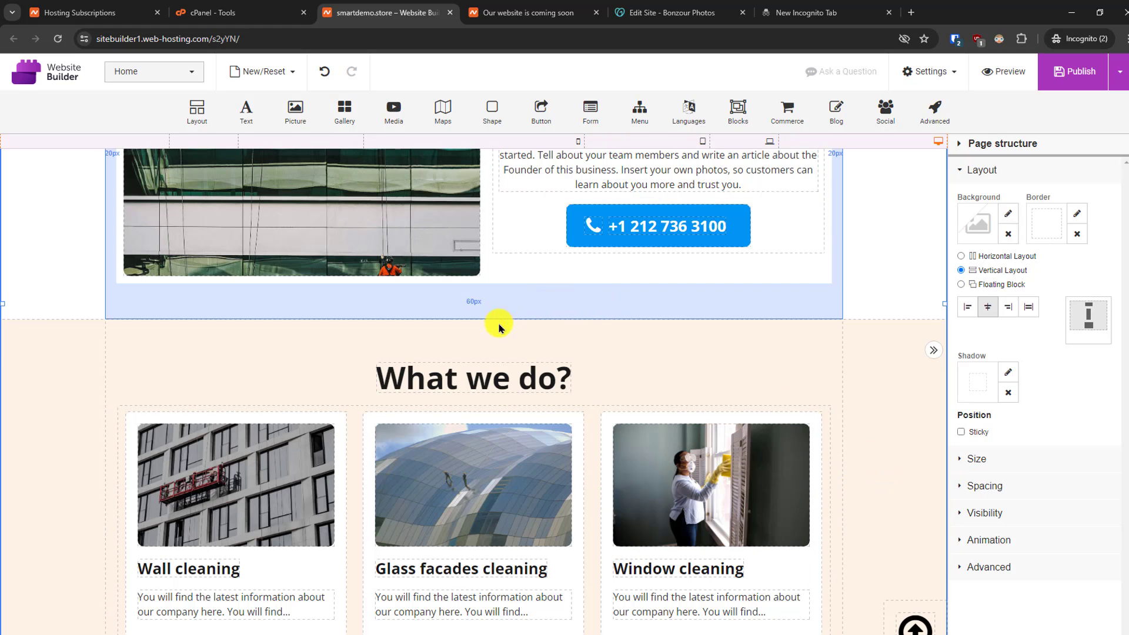
{"action": "left_click", "coordinate": [47, 411]}
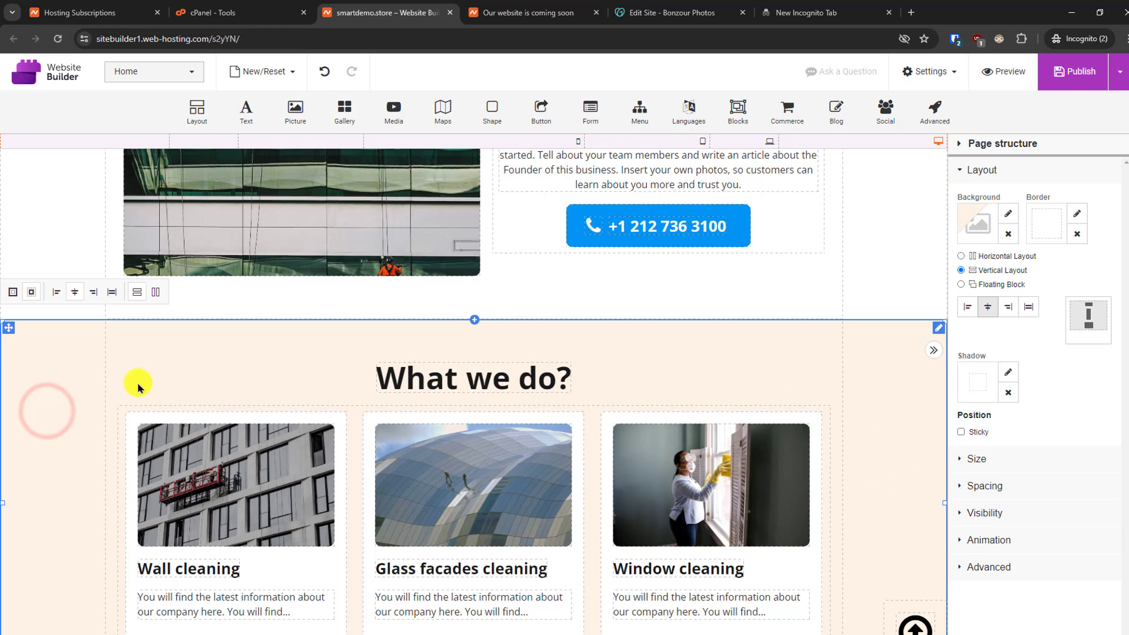
{"action": "left_click", "coordinate": [476, 320]}
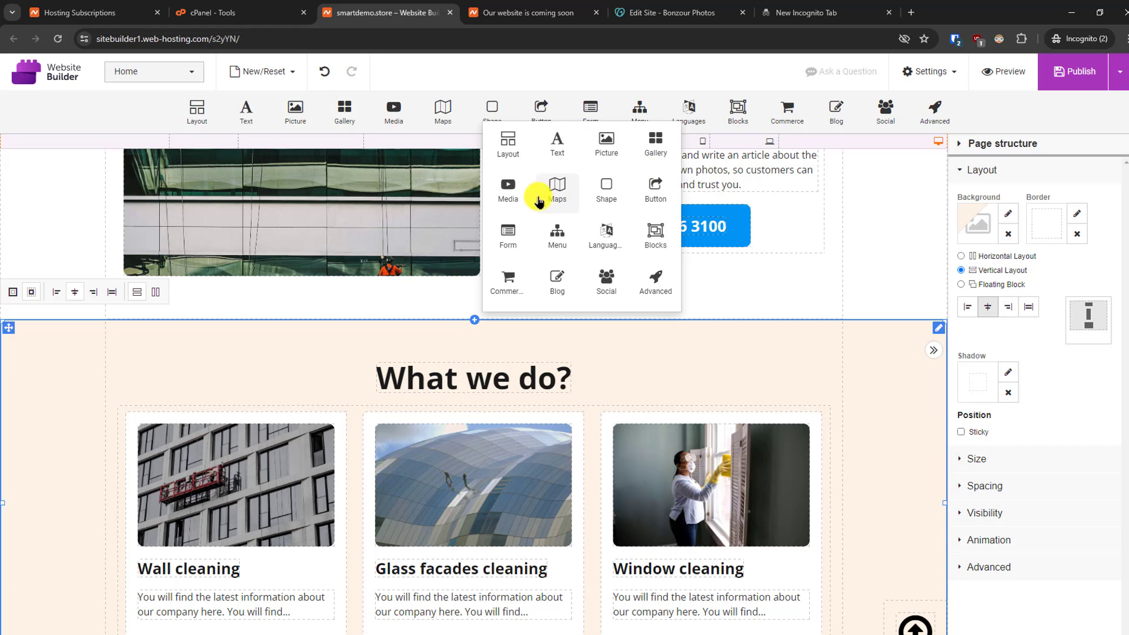
{"action": "left_click", "coordinate": [658, 233]}
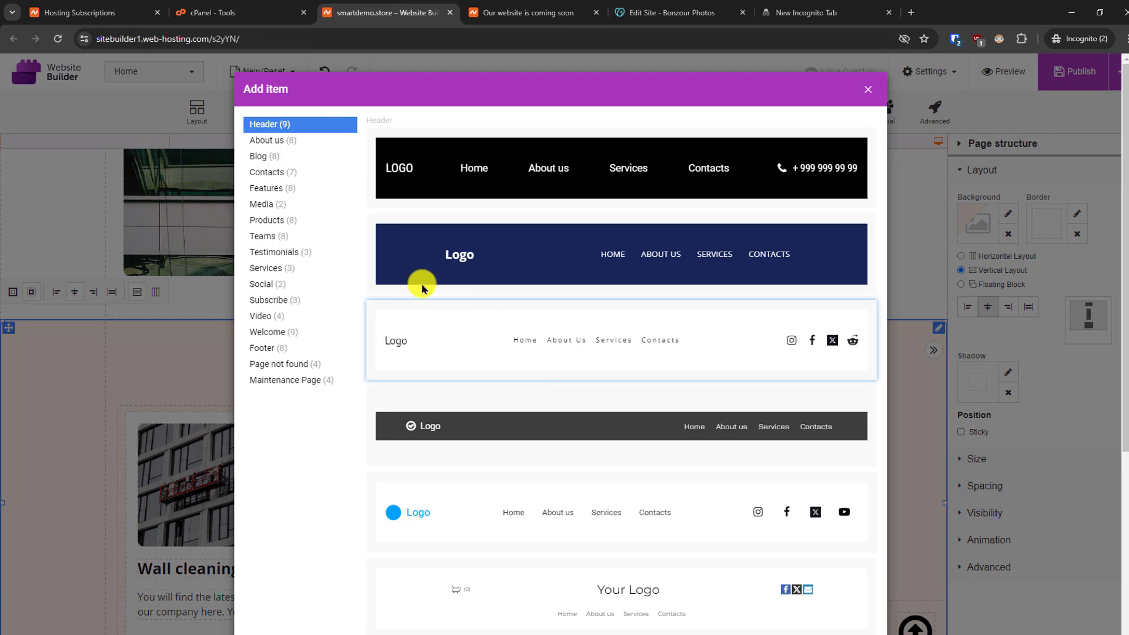
{"action": "left_click", "coordinate": [267, 141]}
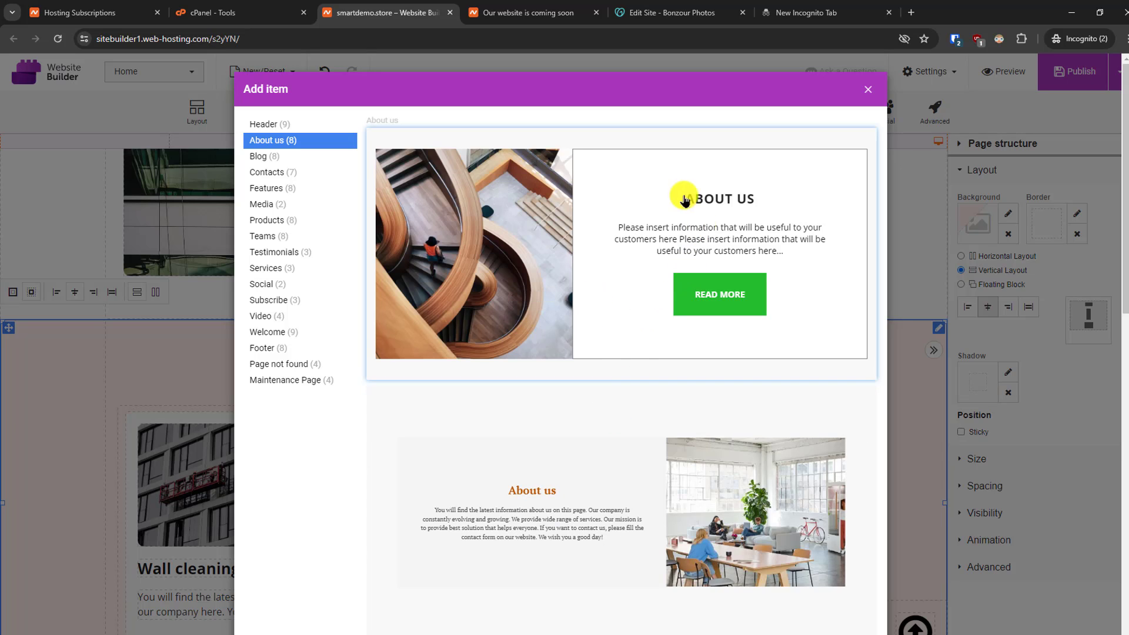
{"action": "scroll", "coordinate": [579, 269], "scroll_direction": "down", "scroll_amount": 6}
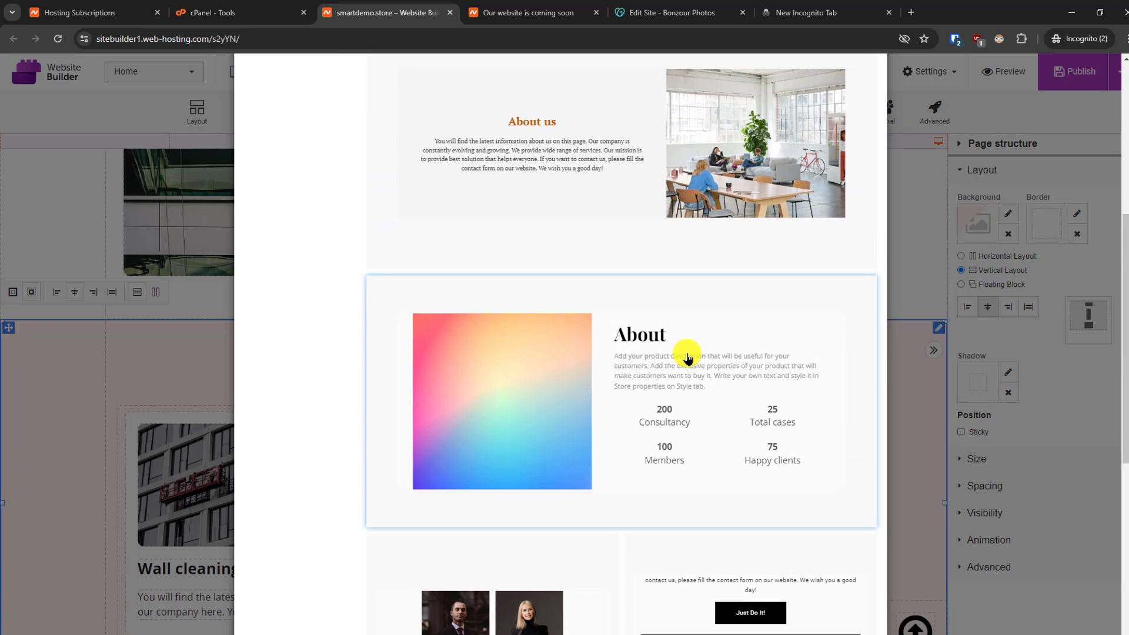
{"action": "scroll", "coordinate": [688, 358], "scroll_direction": "down", "scroll_amount": 2}
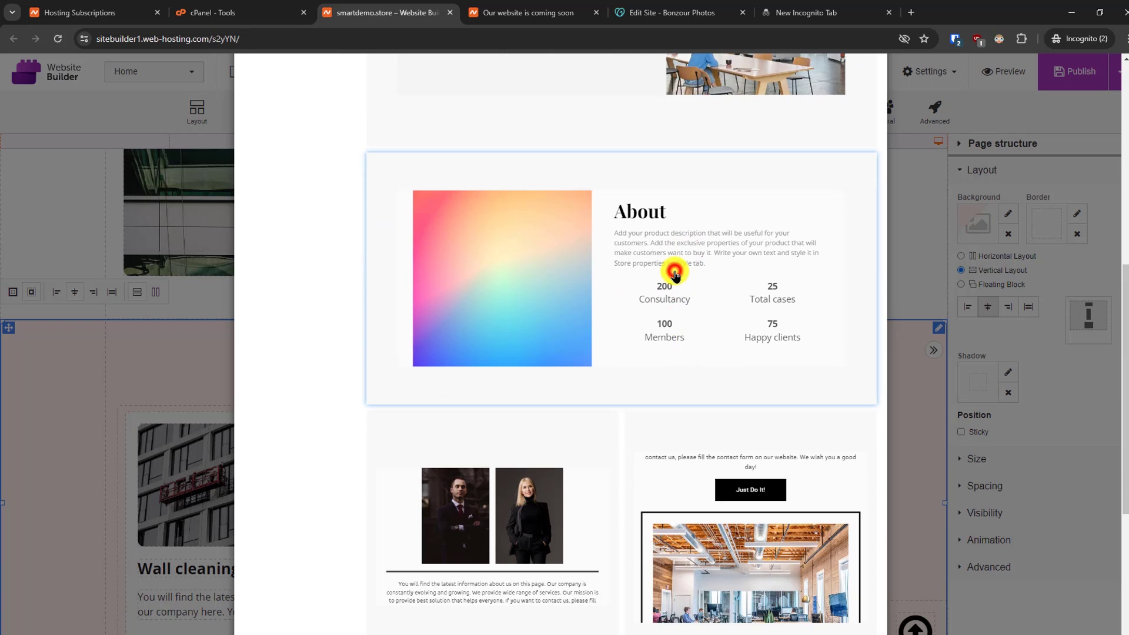
{"action": "left_click", "coordinate": [674, 274]}
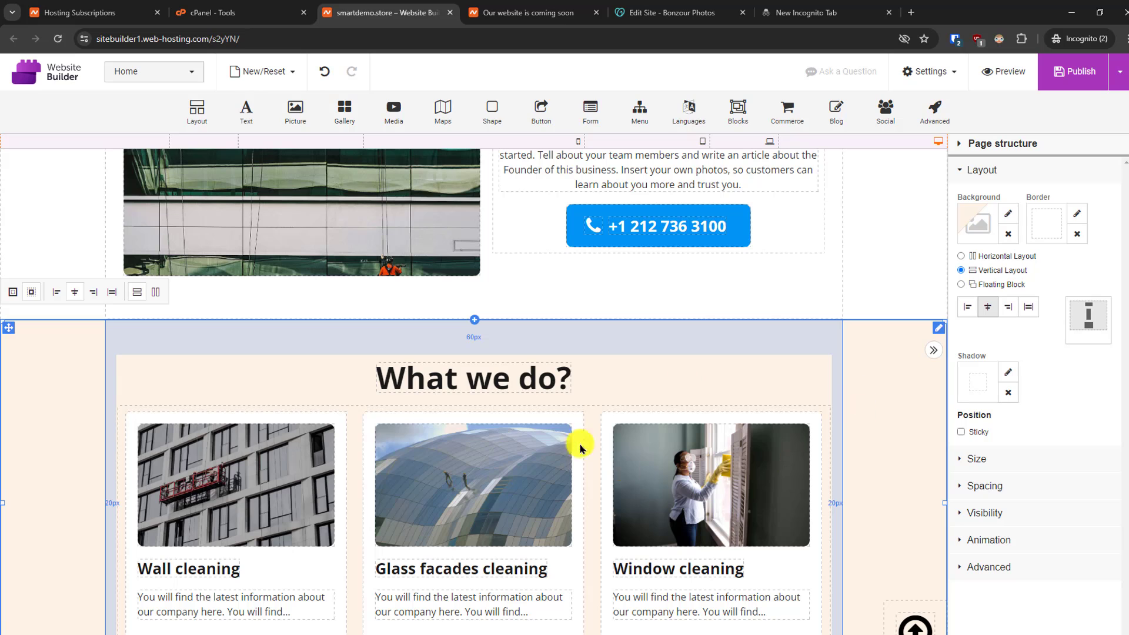
Replace the About block's gradient background with a window-cleaners photo.
{"action": "scroll", "coordinate": [747, 364], "scroll_direction": "down", "scroll_amount": 3}
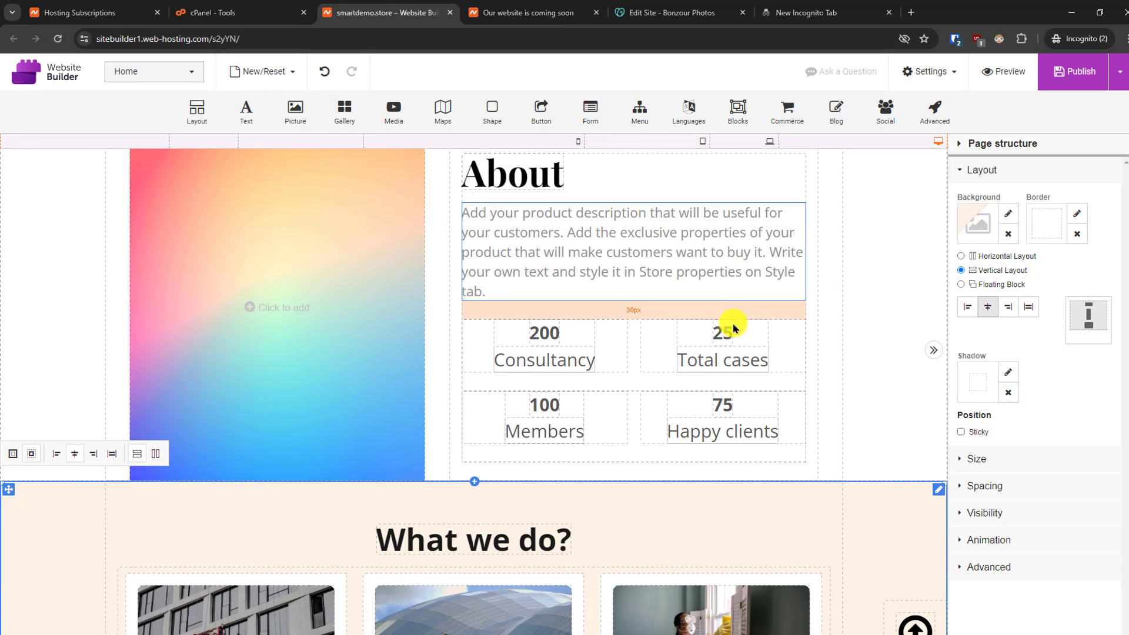
{"action": "left_click", "coordinate": [285, 305]}
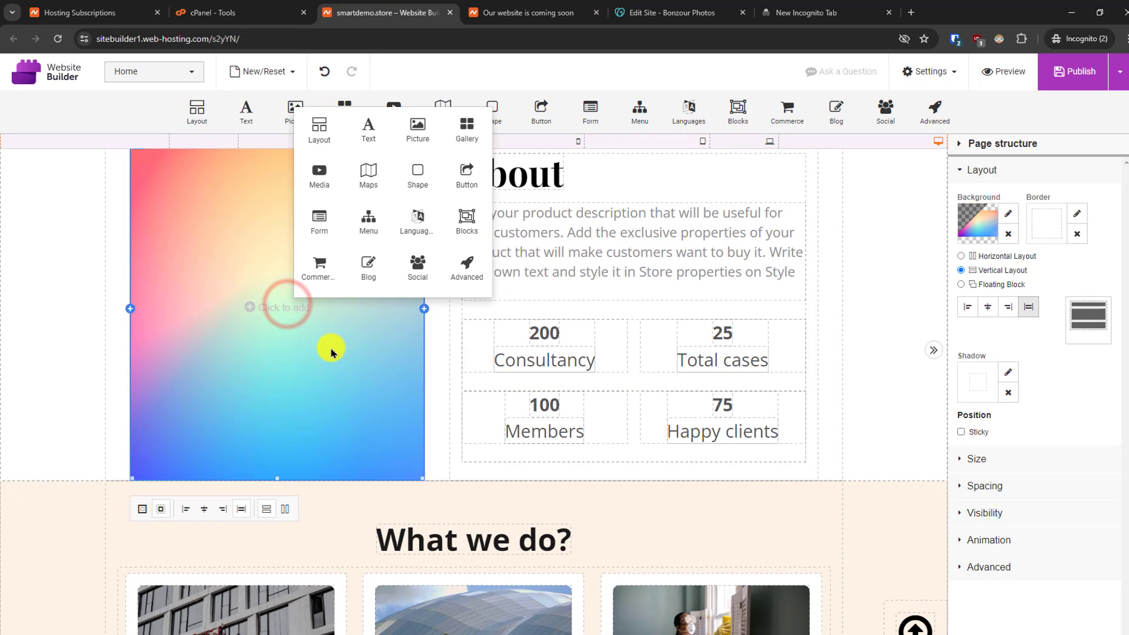
{"action": "left_click", "coordinate": [228, 397]}
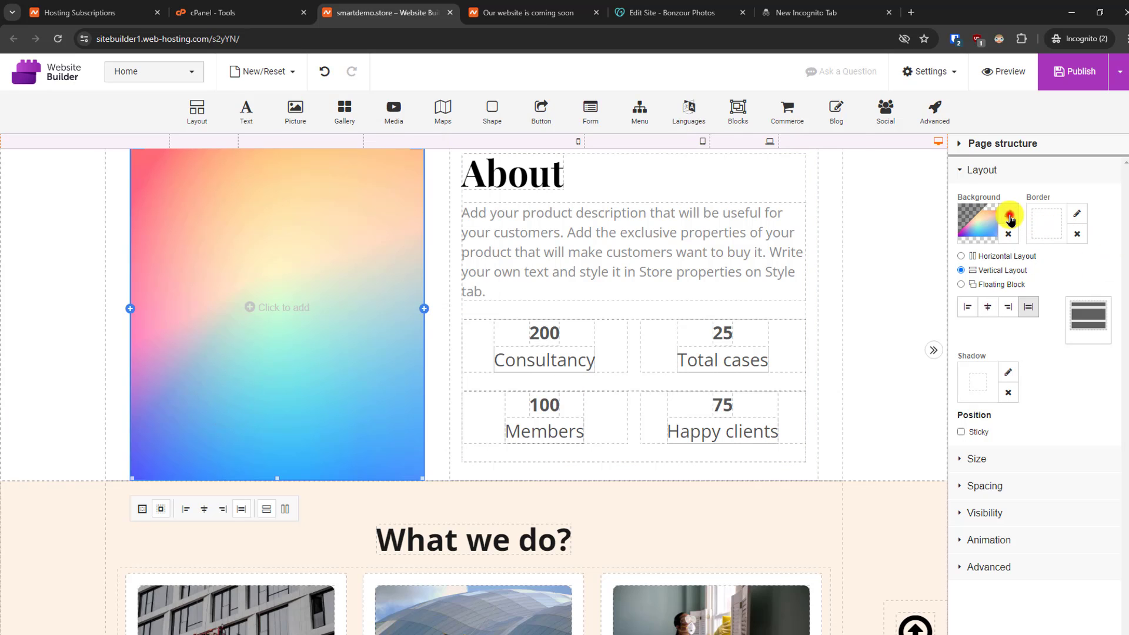
{"action": "left_click", "coordinate": [1008, 213]}
{"action": "left_click", "coordinate": [915, 358]}
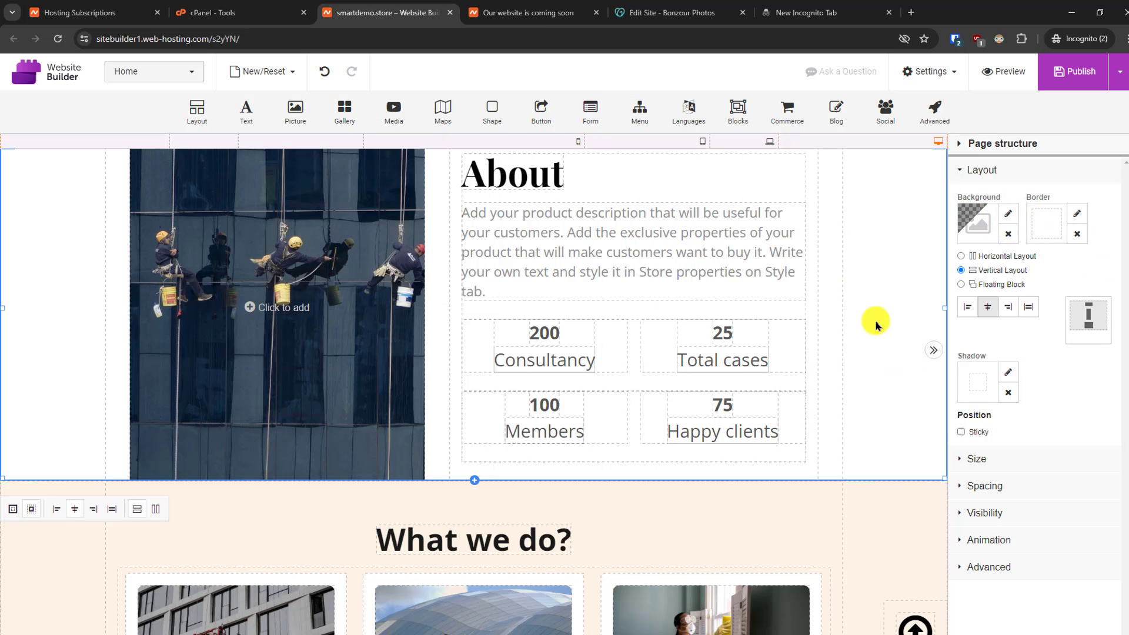
Drag the What we do? section higher so it sits above the About row.
{"action": "scroll", "coordinate": [885, 318], "scroll_direction": "up", "scroll_amount": 2}
{"action": "scroll", "coordinate": [794, 382], "scroll_direction": "down", "scroll_amount": 2}
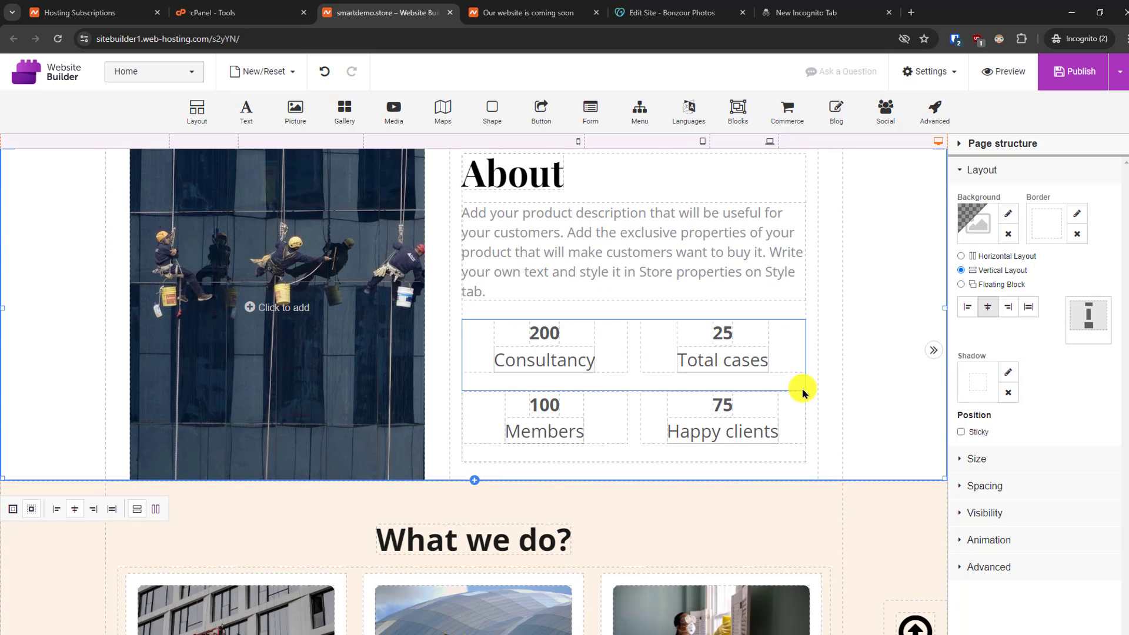
{"action": "scroll", "coordinate": [569, 335], "scroll_direction": "down", "scroll_amount": 4}
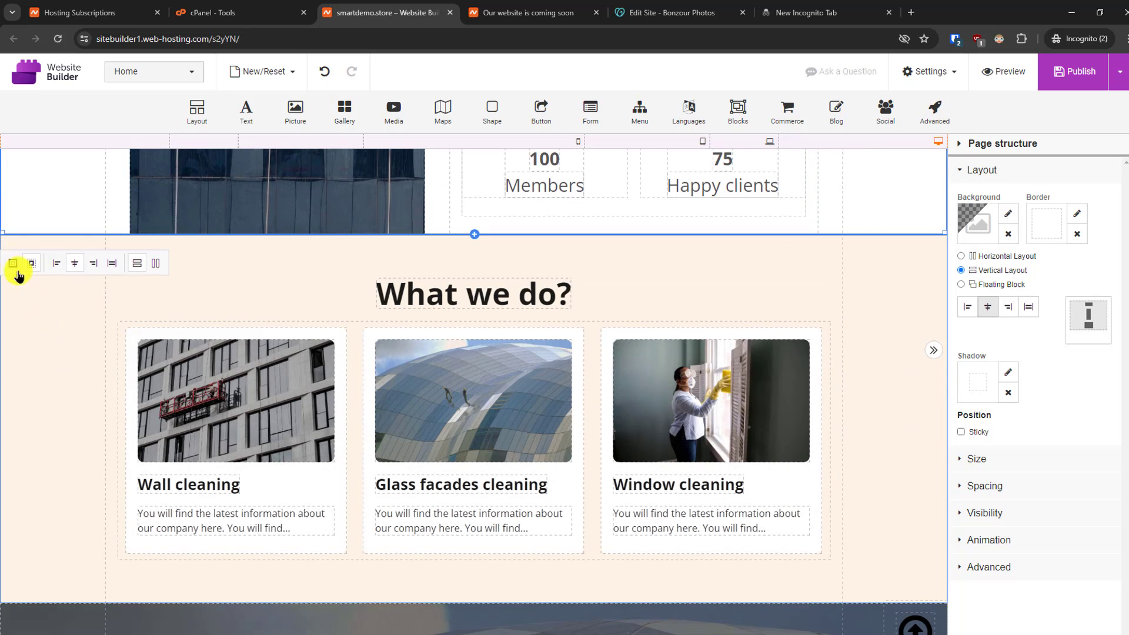
{"action": "left_click", "coordinate": [14, 363]}
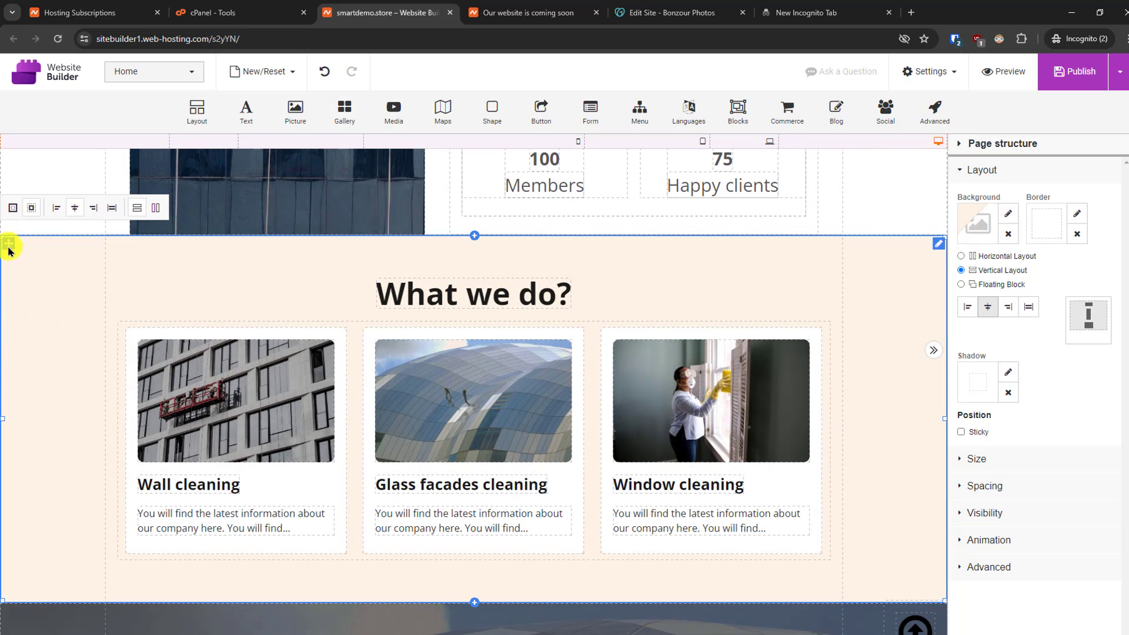
{"action": "left_click_drag", "start_coordinate": [9, 243], "coordinate": [18, 143]}
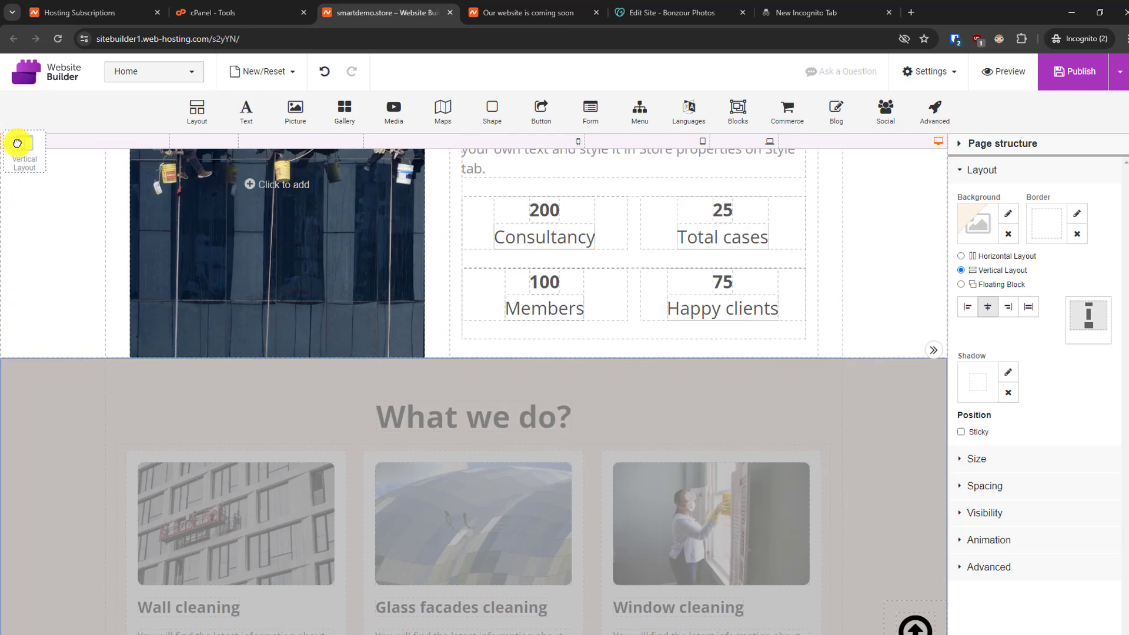
{"action": "left_click_drag", "start_coordinate": [6, 504], "coordinate": [7, 514]}
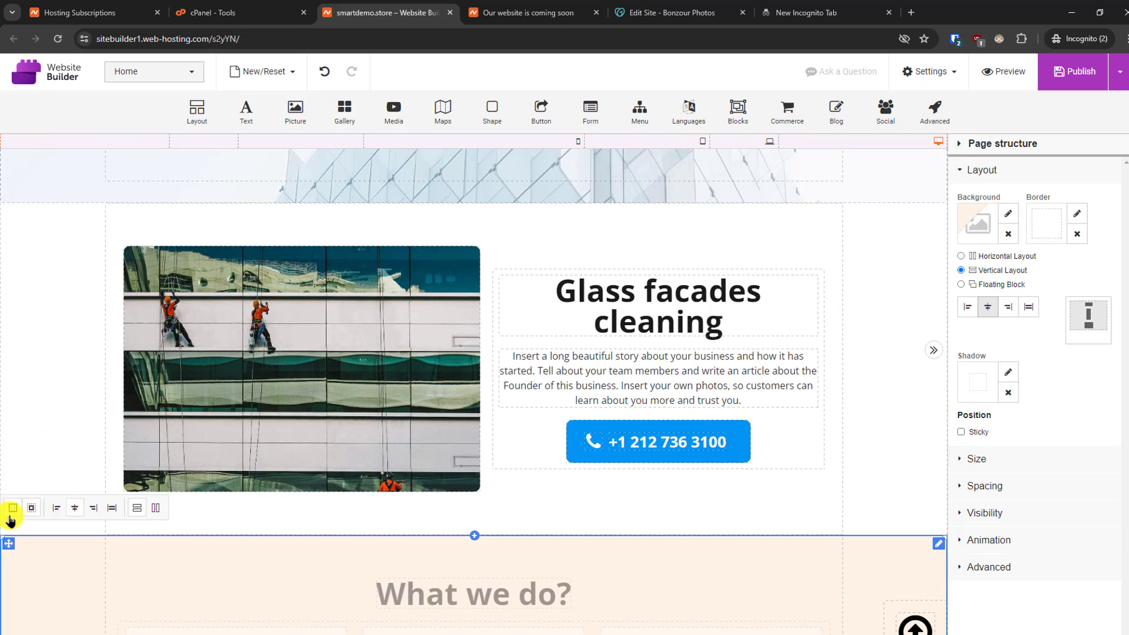
{"action": "scroll", "coordinate": [558, 458], "scroll_direction": "down", "scroll_amount": 3}
{"action": "scroll", "coordinate": [558, 458], "scroll_direction": "down", "scroll_amount": 13}
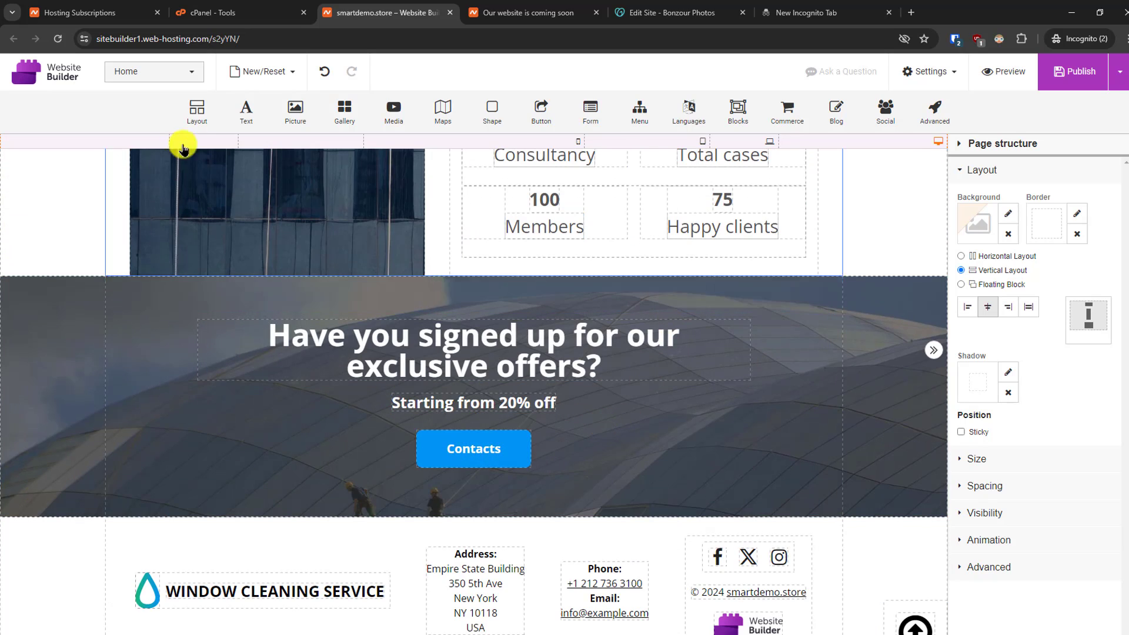
Create a new page named Pricing with its layout copied from About us, and apply.
{"action": "left_click", "coordinate": [176, 73]}
{"action": "left_click", "coordinate": [176, 73]}
{"action": "left_click", "coordinate": [176, 71]}
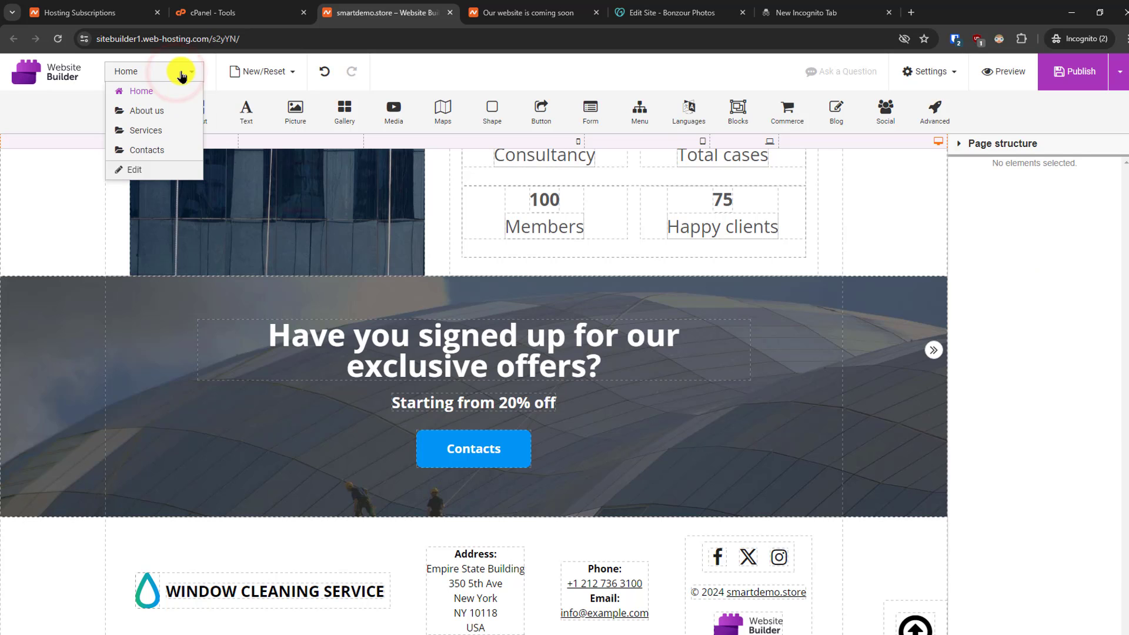
{"action": "left_click", "coordinate": [137, 170]}
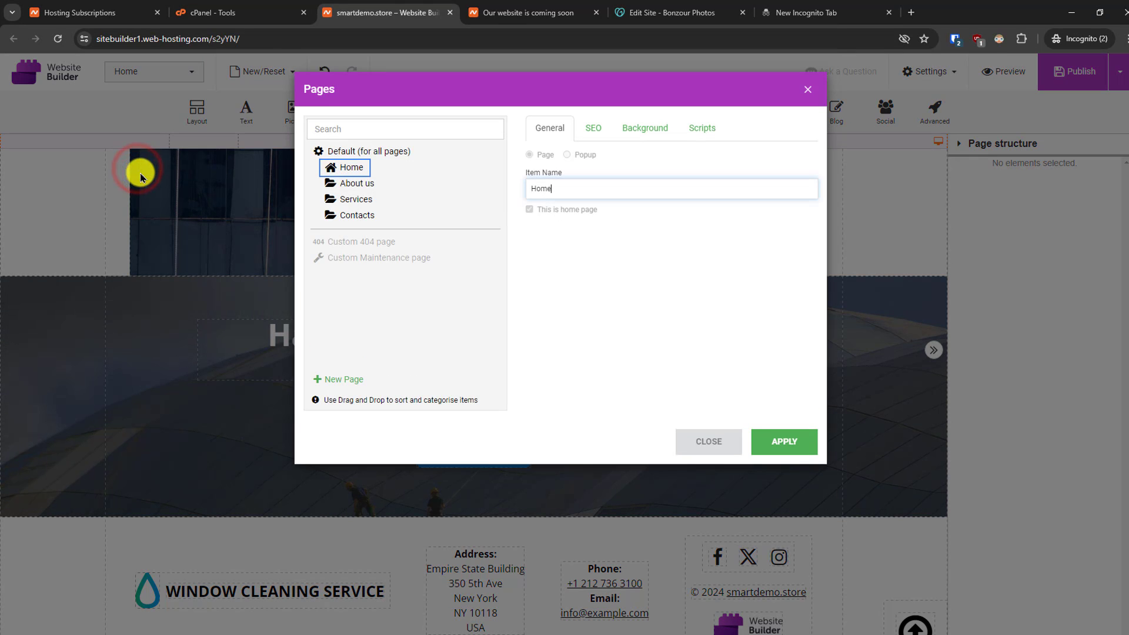
{"action": "left_click", "coordinate": [344, 380]}
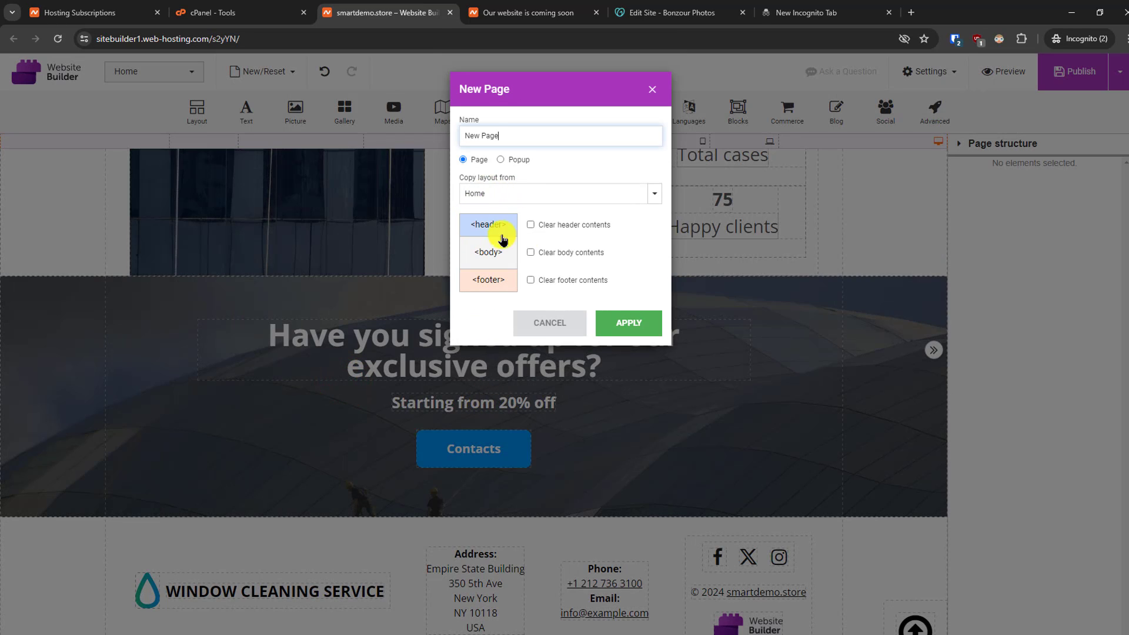
{"action": "left_click", "coordinate": [501, 195]}
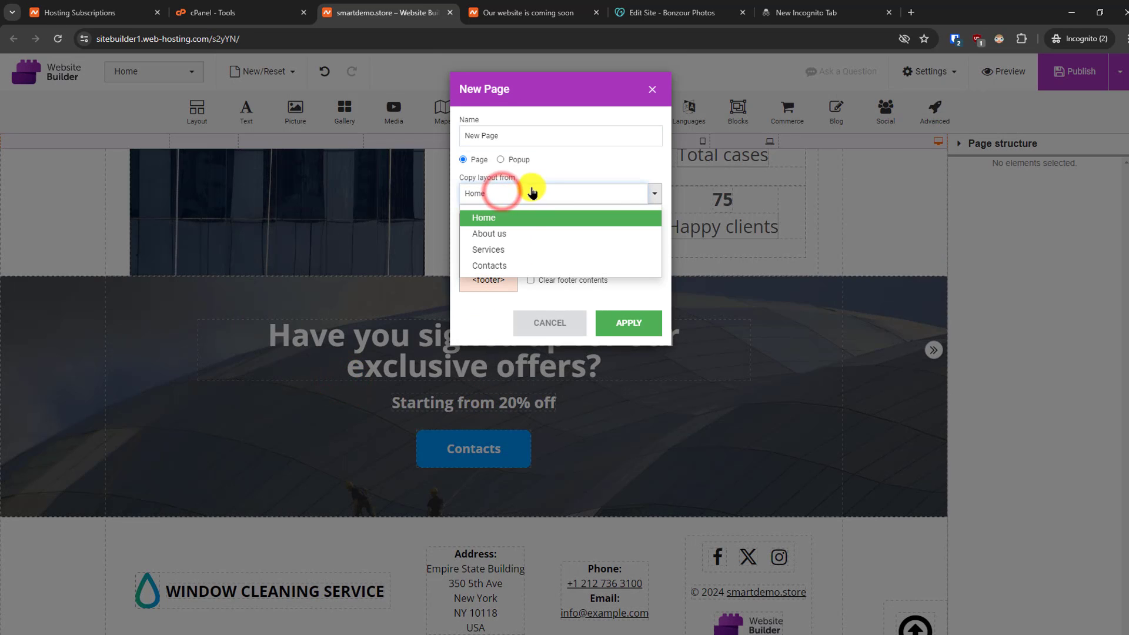
{"action": "left_click", "coordinate": [533, 235]}
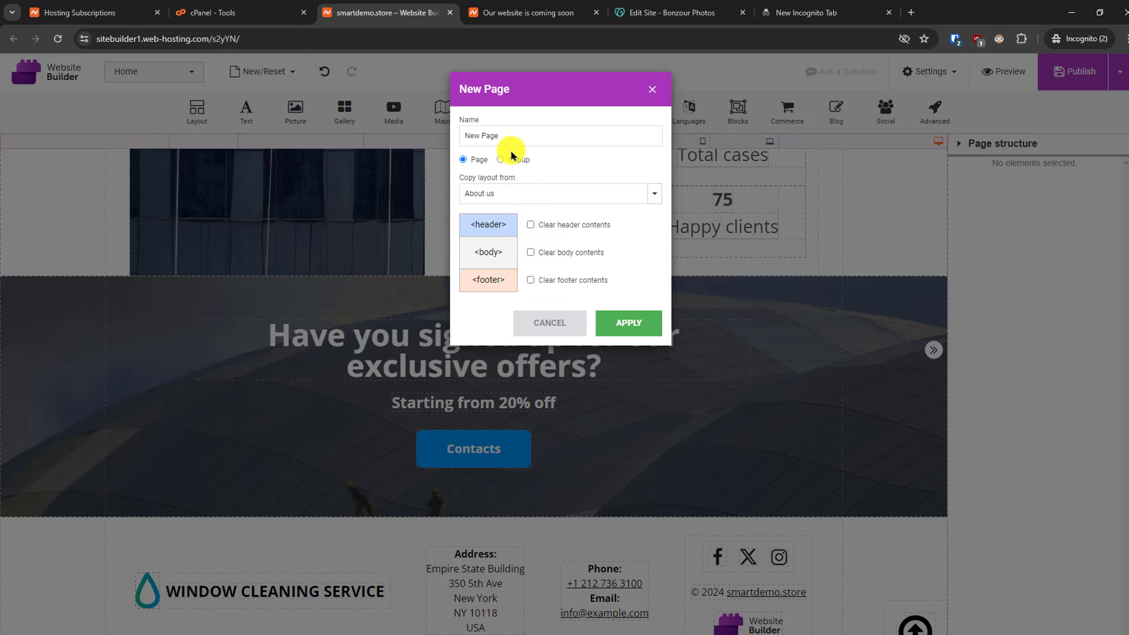
{"action": "left_click", "coordinate": [498, 135]}
{"action": "triple_click", "coordinate": [499, 135]}
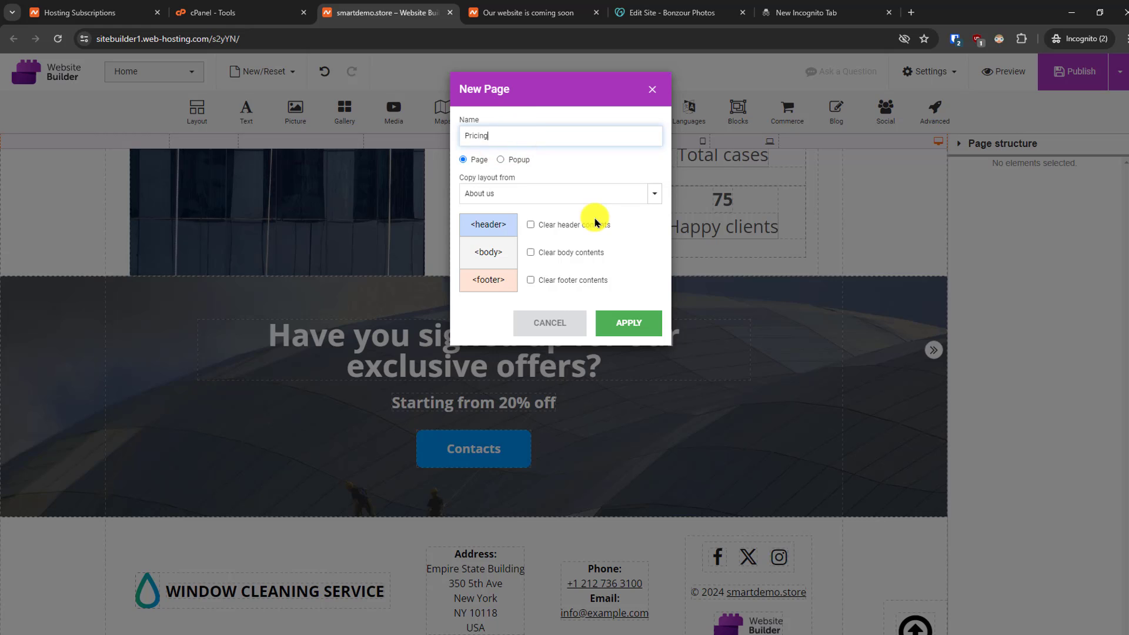
{"action": "left_click", "coordinate": [619, 334]}
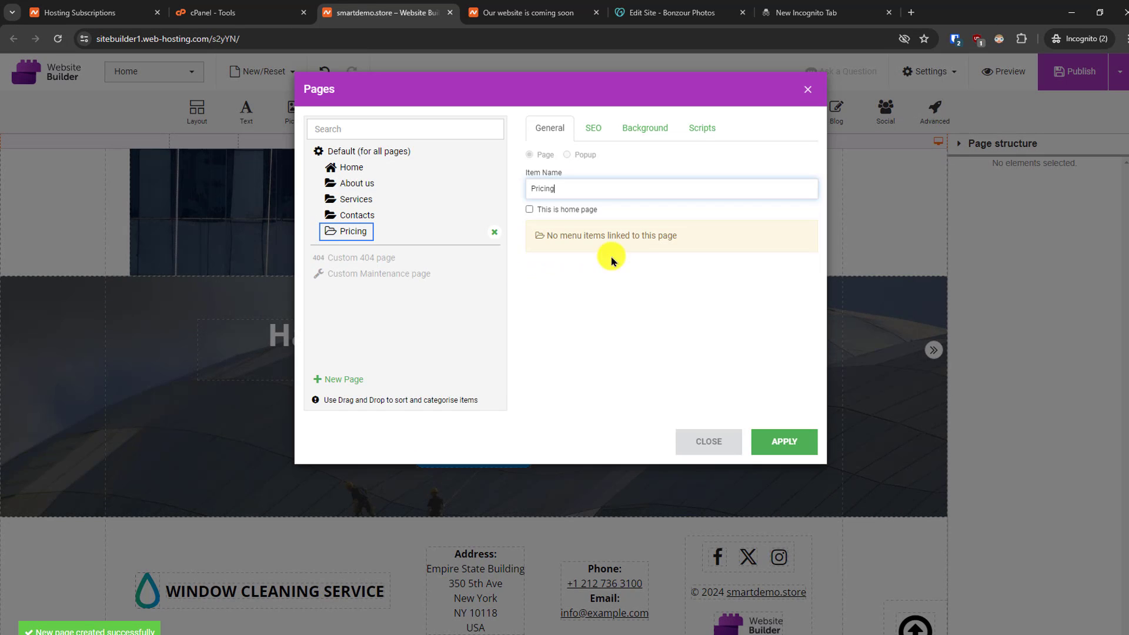
{"action": "left_click", "coordinate": [786, 440]}
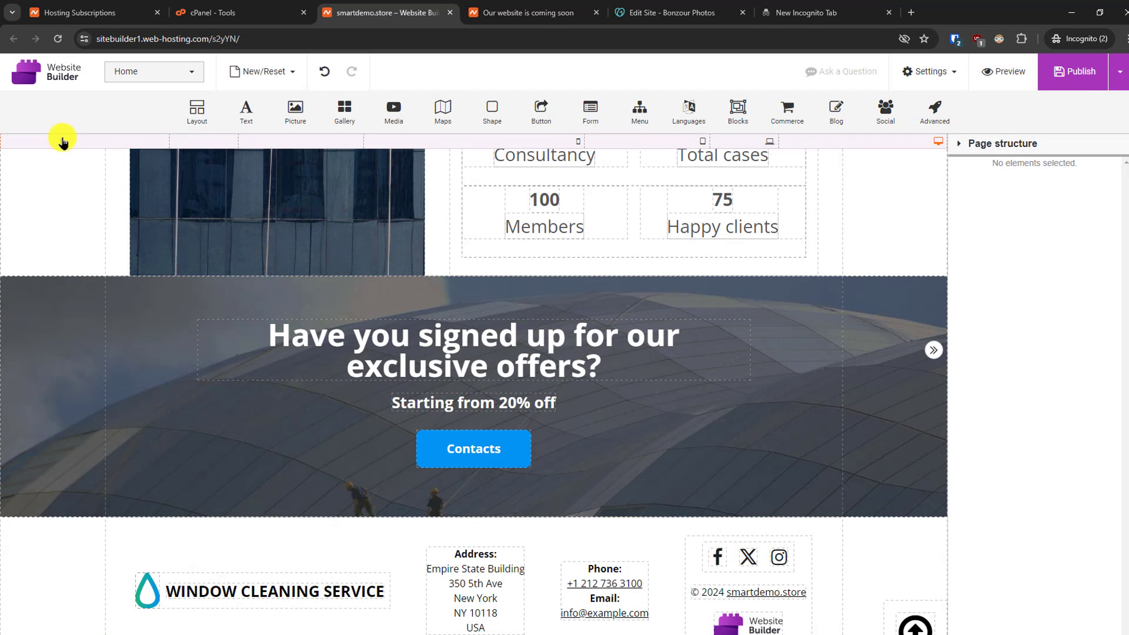
Switch to the Pricing page, saving the Home page changes as a draft.
{"action": "left_click", "coordinate": [174, 71]}
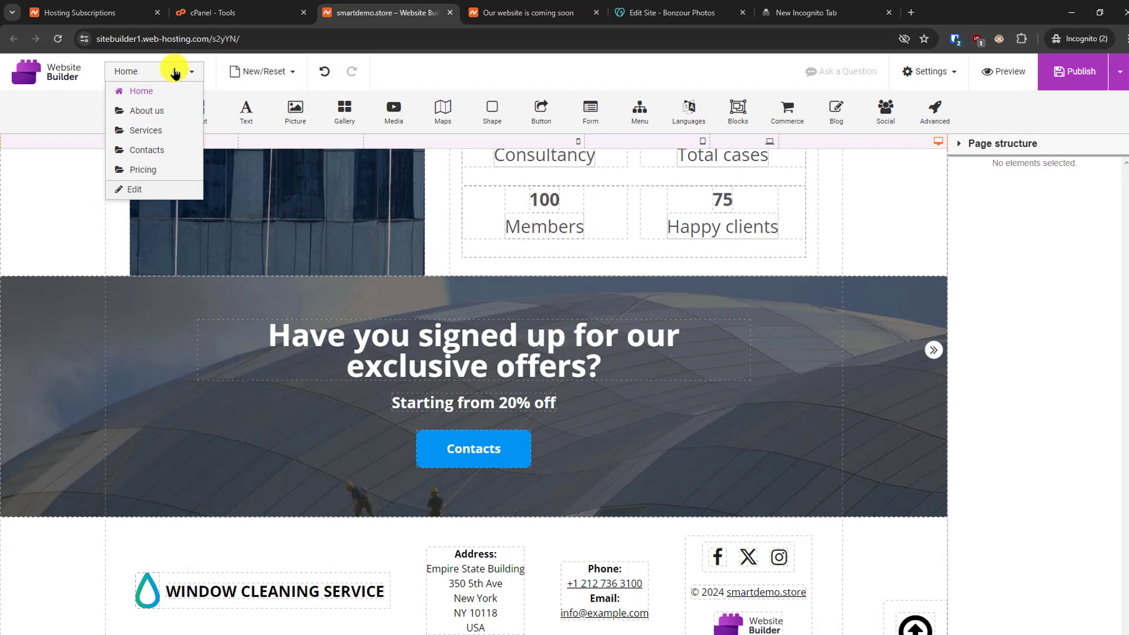
{"action": "left_click", "coordinate": [136, 167]}
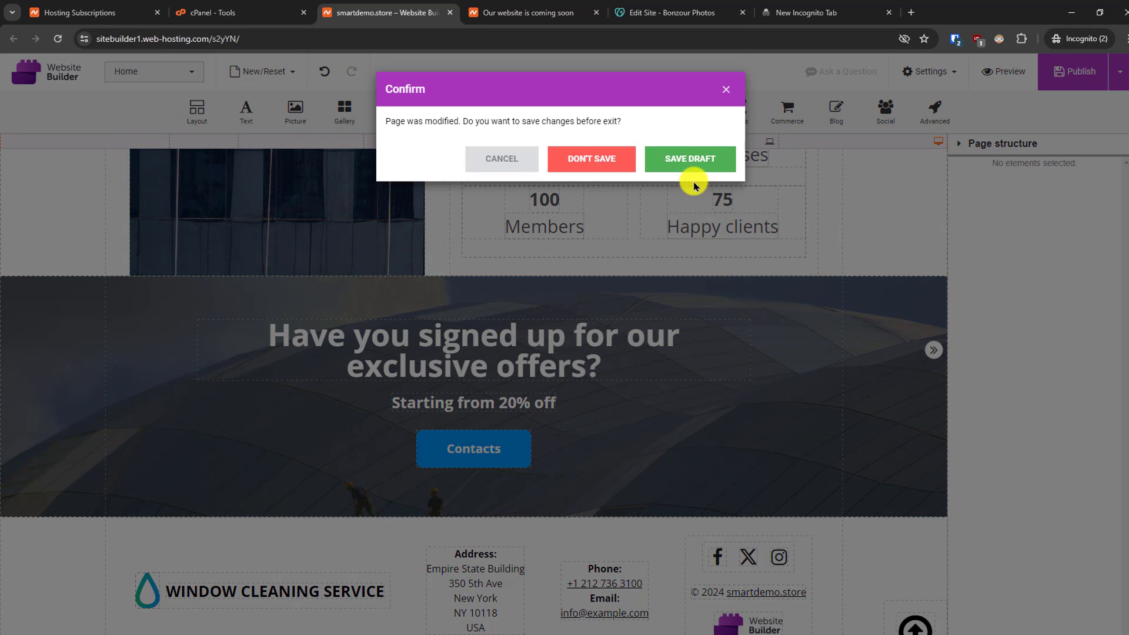
{"action": "left_click", "coordinate": [680, 161]}
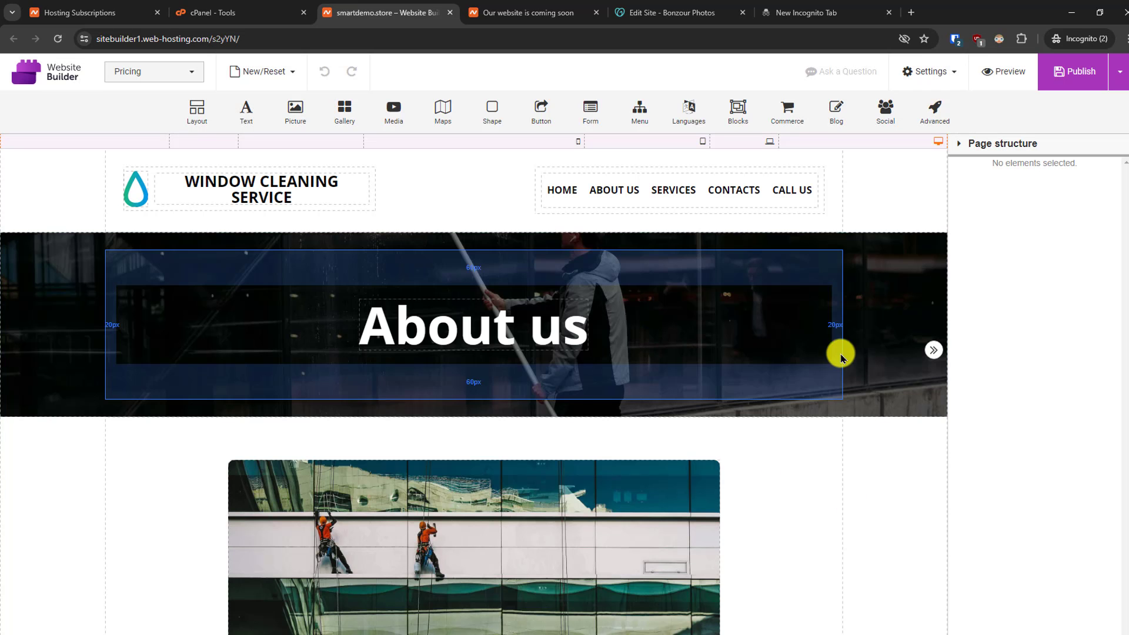
Scroll through the Pricing page's copied layout and select the dark Contacts band section.
{"action": "scroll", "coordinate": [841, 353], "scroll_direction": "down", "scroll_amount": 4}
{"action": "scroll", "coordinate": [806, 436], "scroll_direction": "down", "scroll_amount": 3}
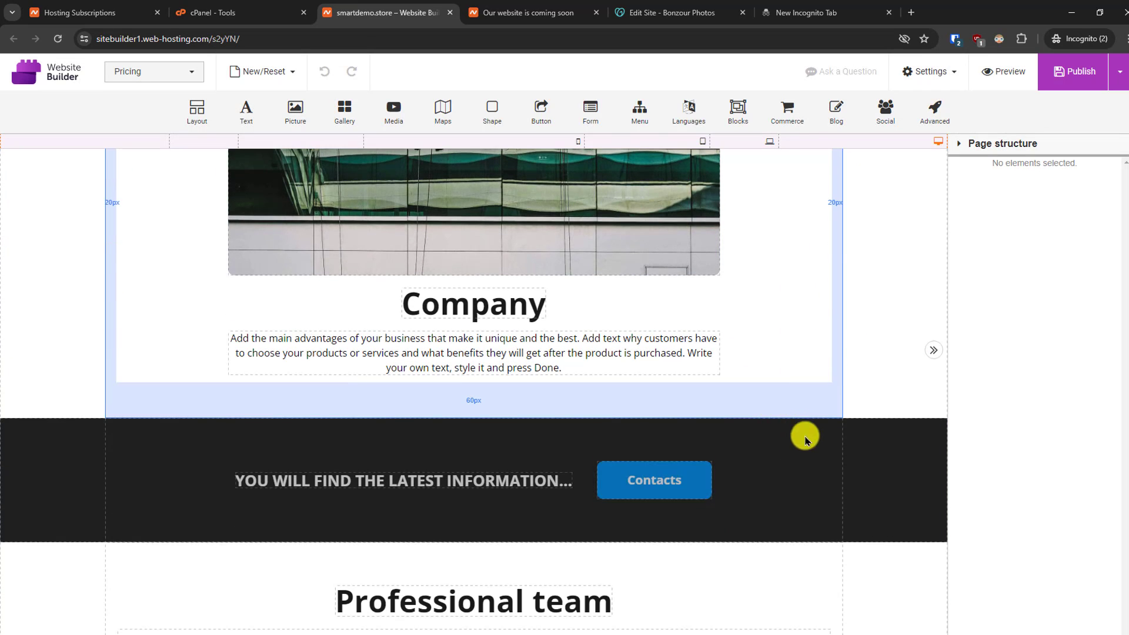
{"action": "scroll", "coordinate": [789, 415], "scroll_direction": "down", "scroll_amount": 4}
{"action": "scroll", "coordinate": [789, 412], "scroll_direction": "down", "scroll_amount": 4}
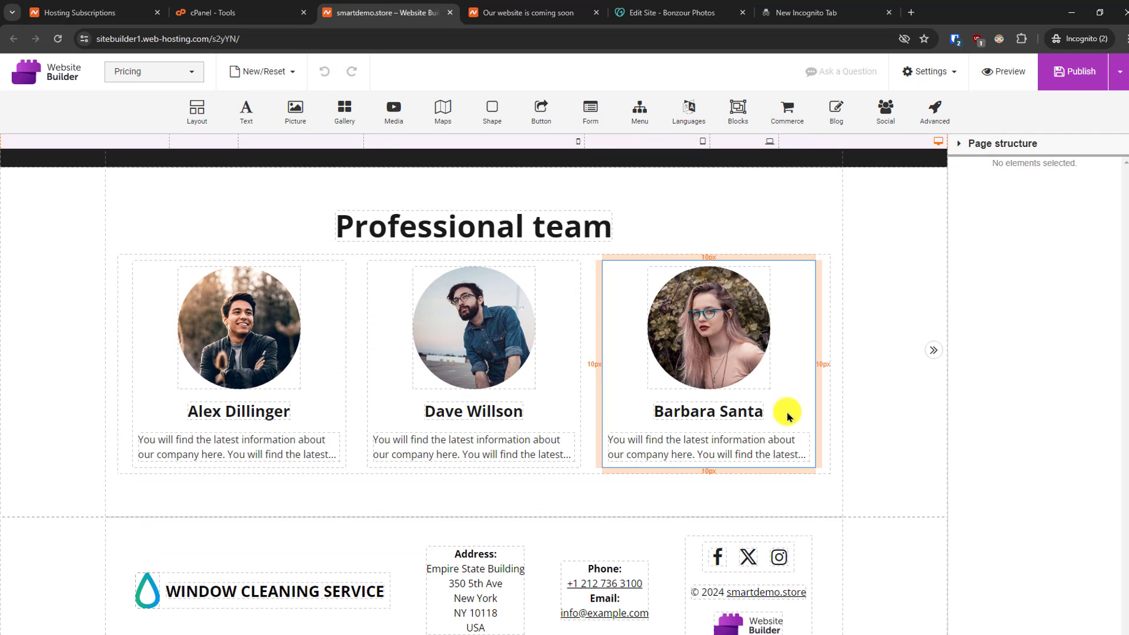
{"action": "scroll", "coordinate": [222, 330], "scroll_direction": "up", "scroll_amount": 2}
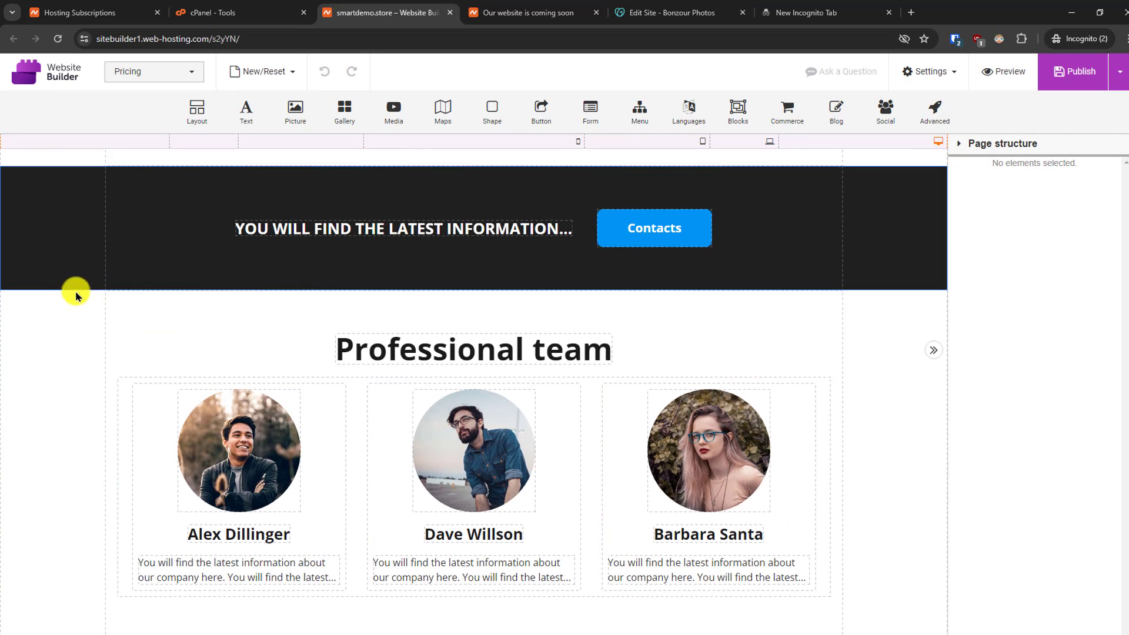
{"action": "left_click", "coordinate": [58, 320]}
{"action": "scroll", "coordinate": [588, 308], "scroll_direction": "up", "scroll_amount": 10}
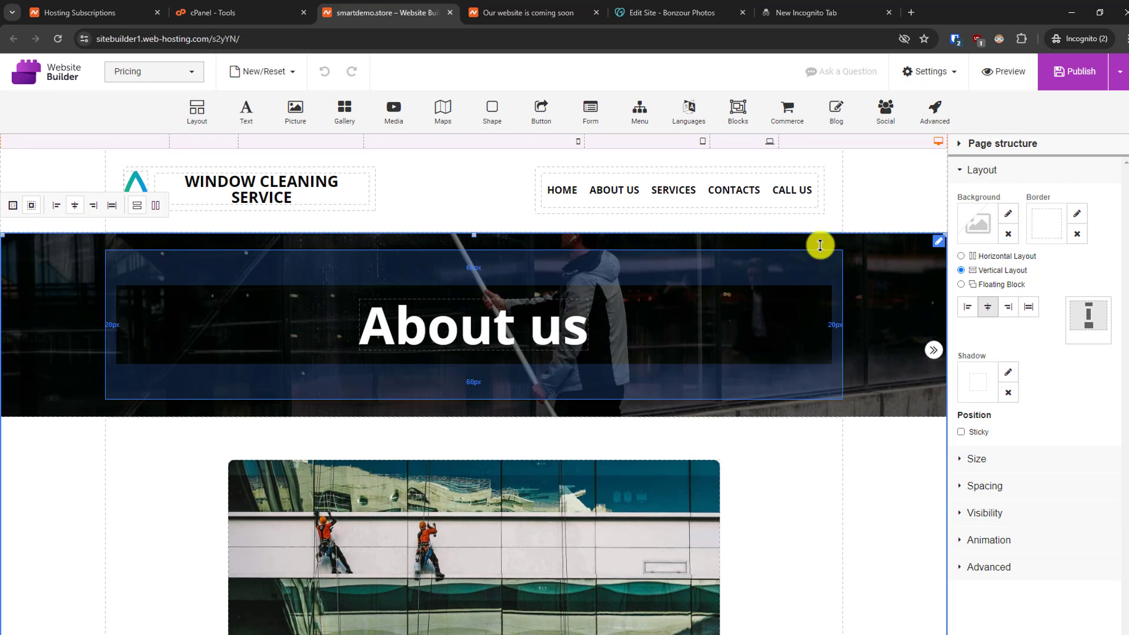
{"action": "mouse_move", "coordinate": [1080, 72]}
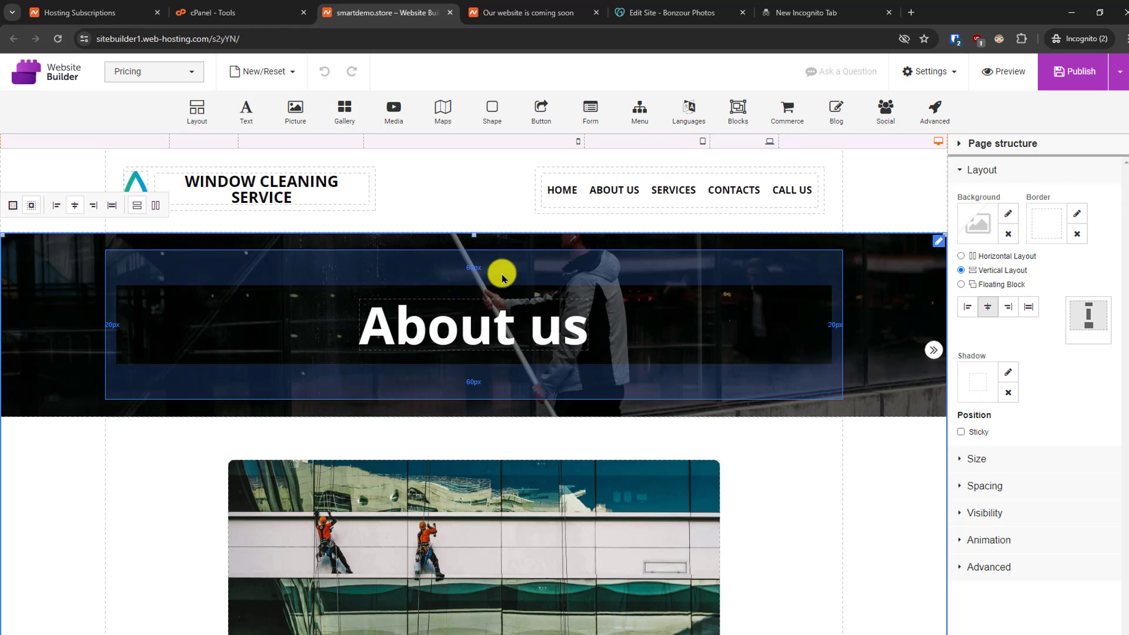
Open the Change template gallery from New/Reset and browse the Art category templates.
{"action": "mouse_move", "coordinate": [160, 75]}
{"action": "left_click", "coordinate": [159, 75]}
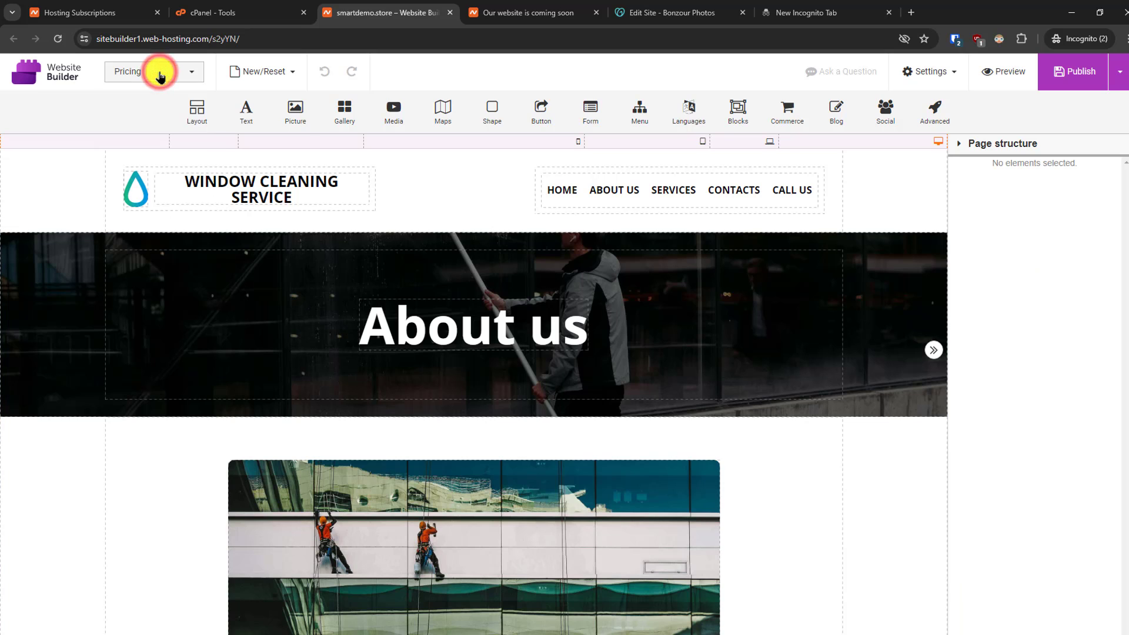
{"action": "left_click", "coordinate": [285, 71]}
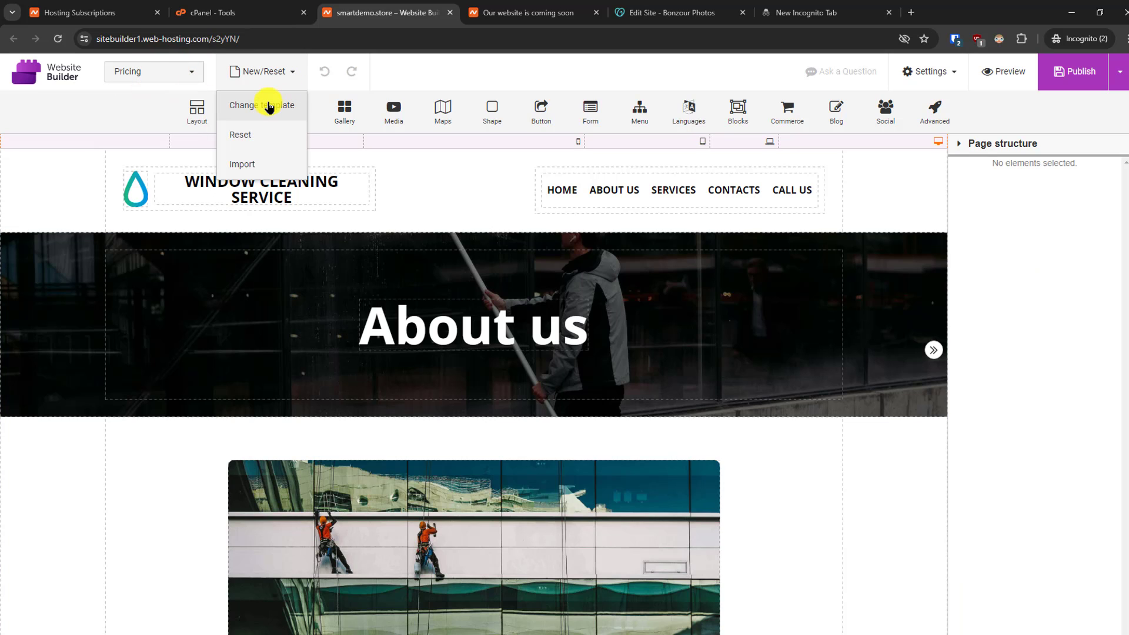
{"action": "left_click", "coordinate": [268, 107]}
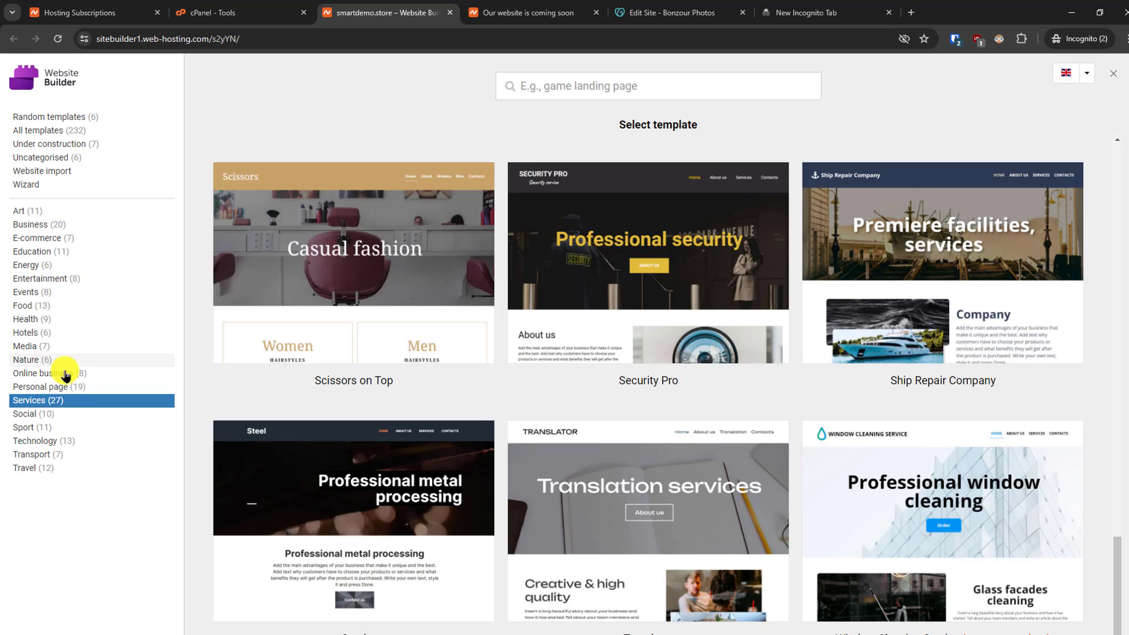
{"action": "mouse_move", "coordinate": [811, 284]}
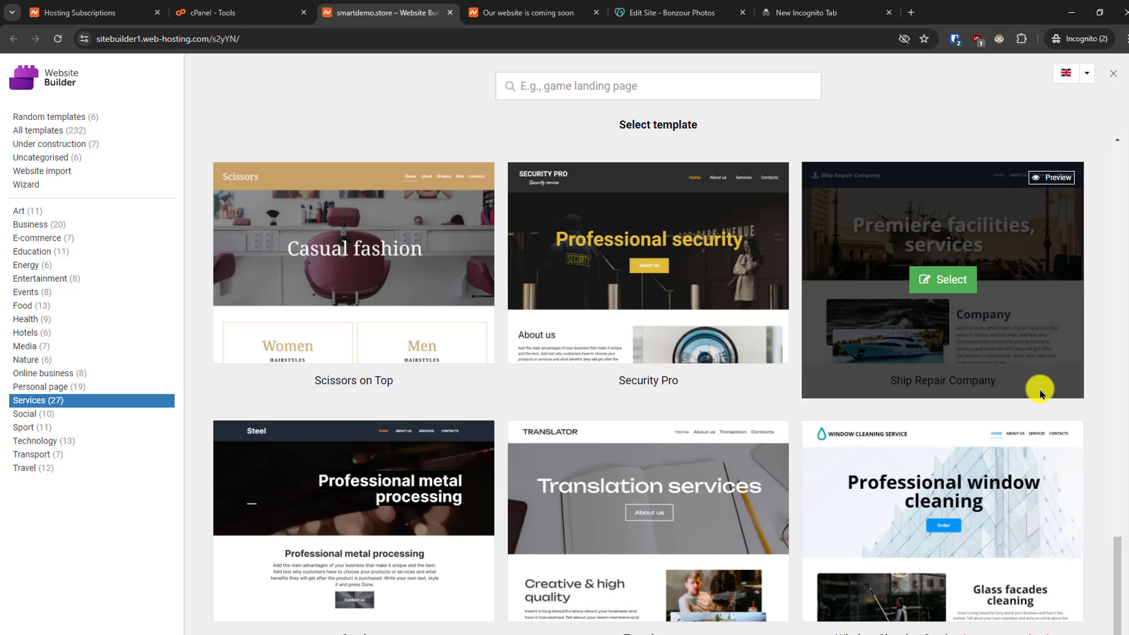
{"action": "left_click", "coordinate": [20, 213]}
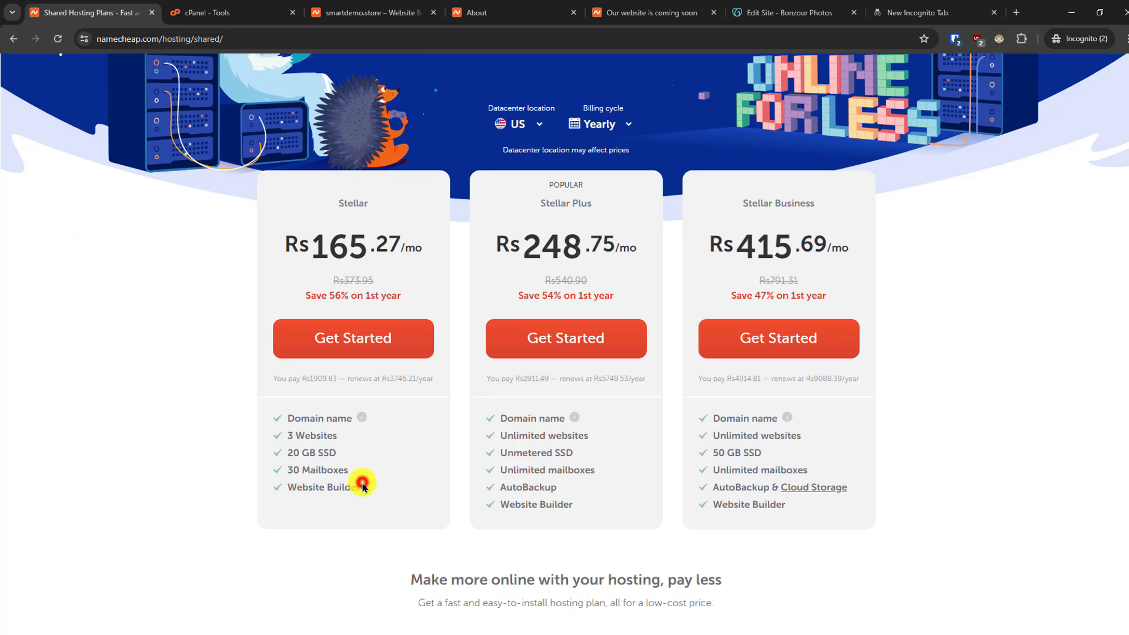
Check the datacenter options, keep Yearly billing, and start ordering the Stellar hosting plan.
{"action": "left_click_drag", "start_coordinate": [363, 484], "coordinate": [289, 488]}
{"action": "left_click", "coordinate": [226, 509]}
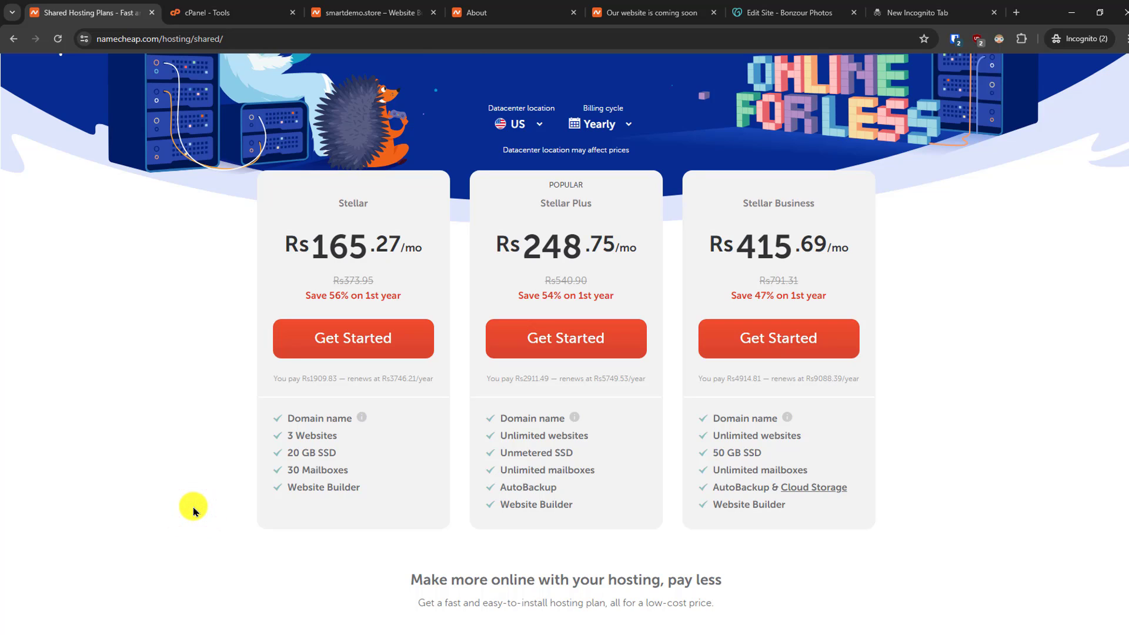
{"action": "left_click", "coordinate": [516, 131]}
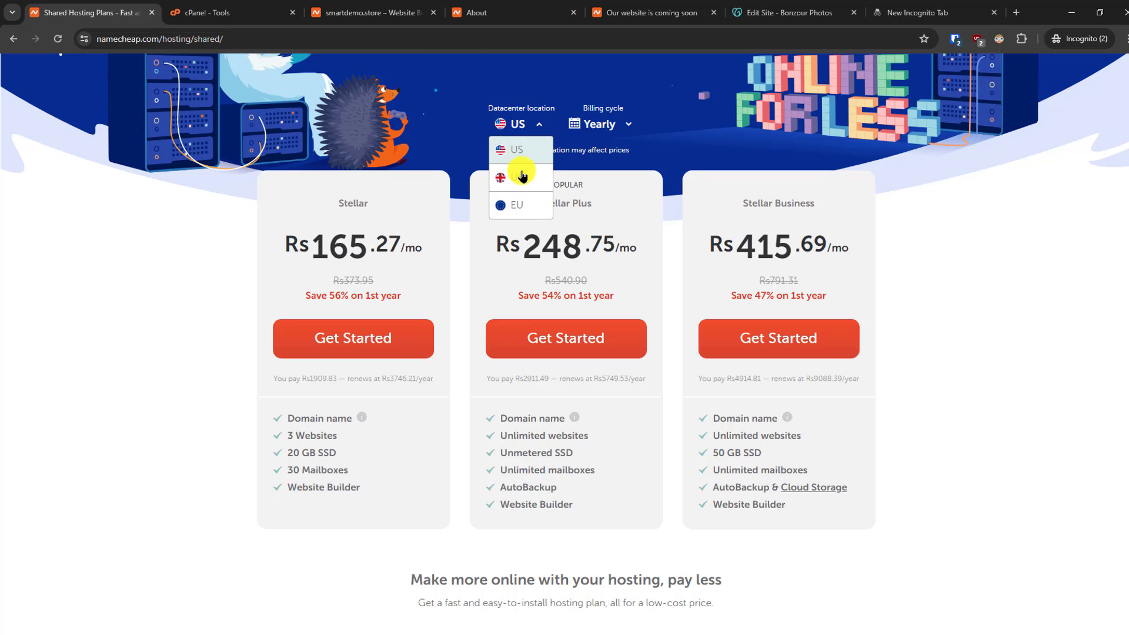
{"action": "left_click", "coordinate": [609, 130]}
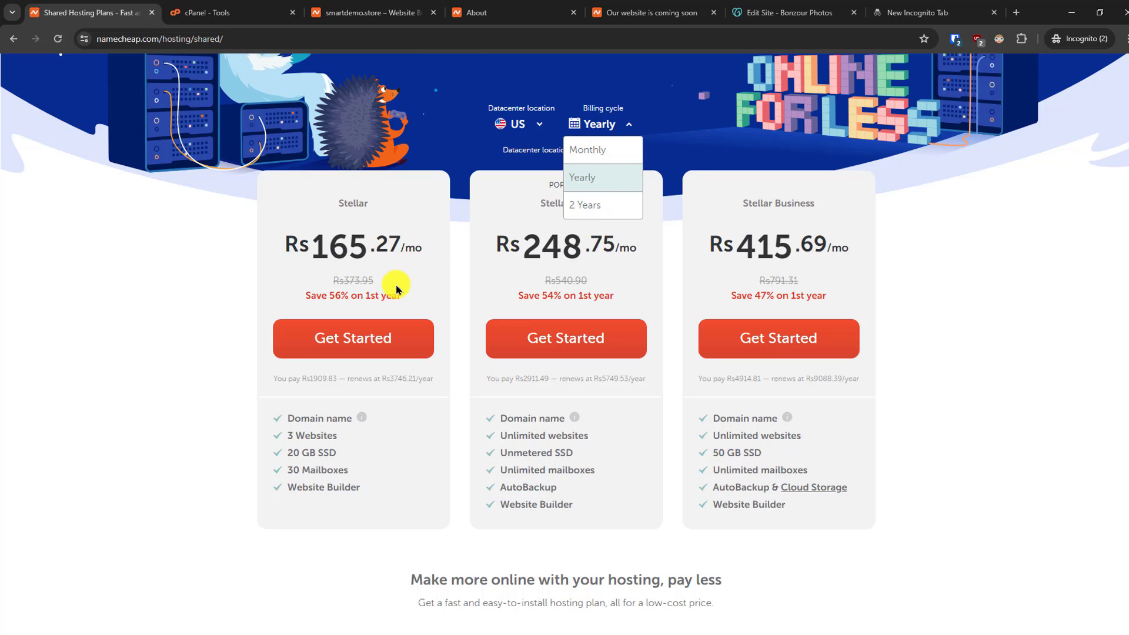
{"action": "left_click", "coordinate": [417, 255]}
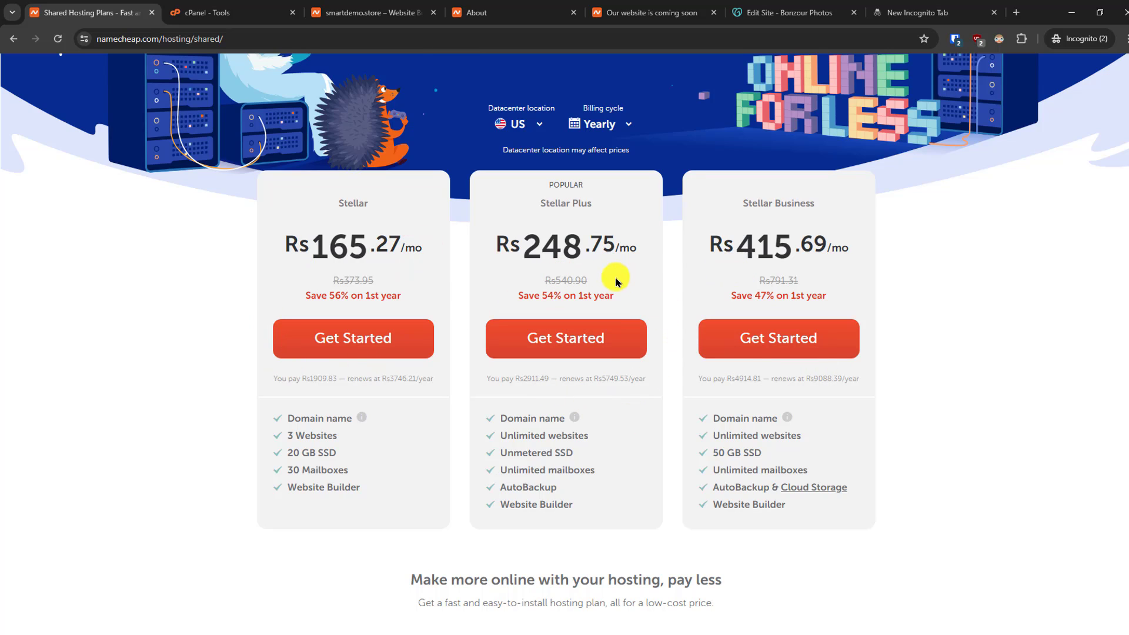
{"action": "left_click", "coordinate": [351, 349]}
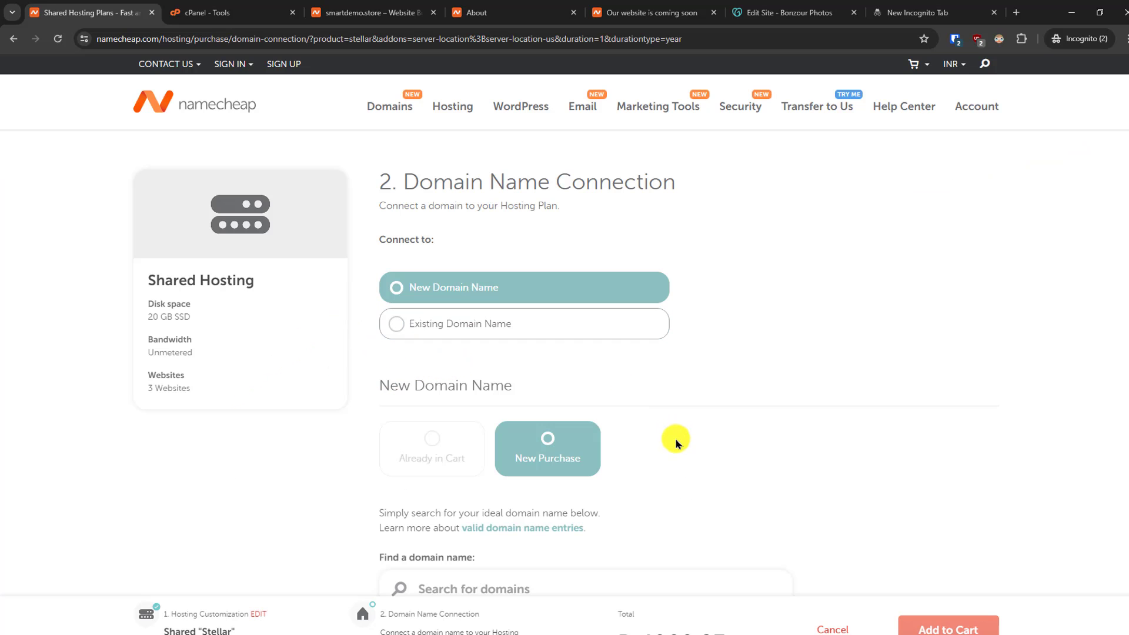
Connect the new domain yourwebsitenamenew.com to Stellar hosting, add both to cart and confirm.
{"action": "scroll", "coordinate": [675, 442], "scroll_direction": "down", "scroll_amount": 2}
{"action": "left_click", "coordinate": [537, 456]}
{"action": "scroll", "coordinate": [649, 409], "scroll_direction": "down", "scroll_amount": 3}
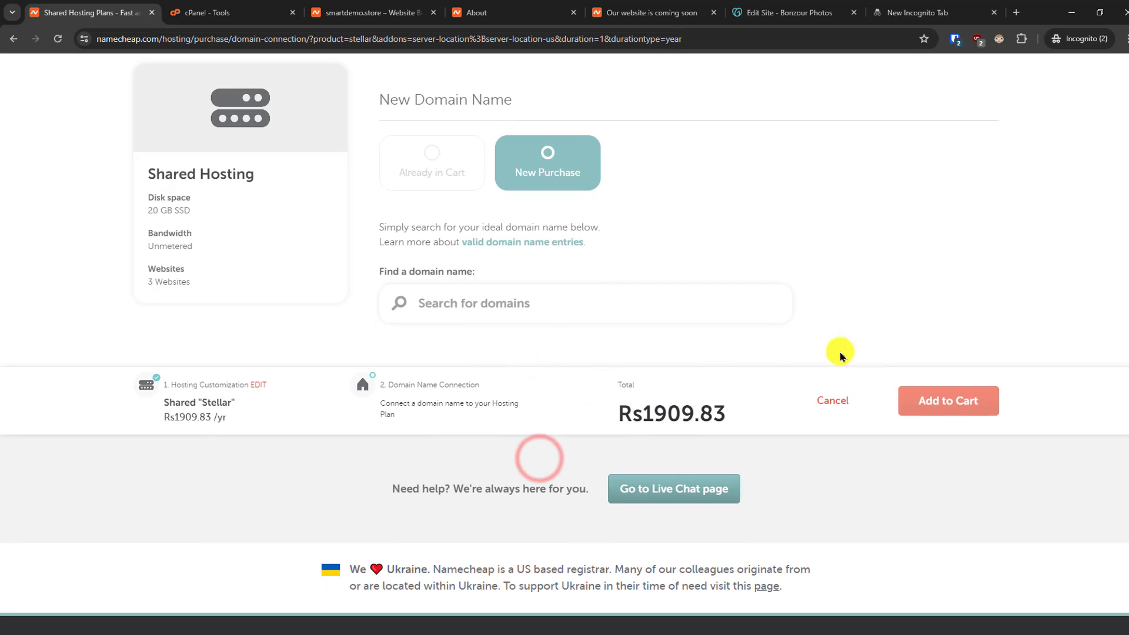
{"action": "type", "text": "y"}
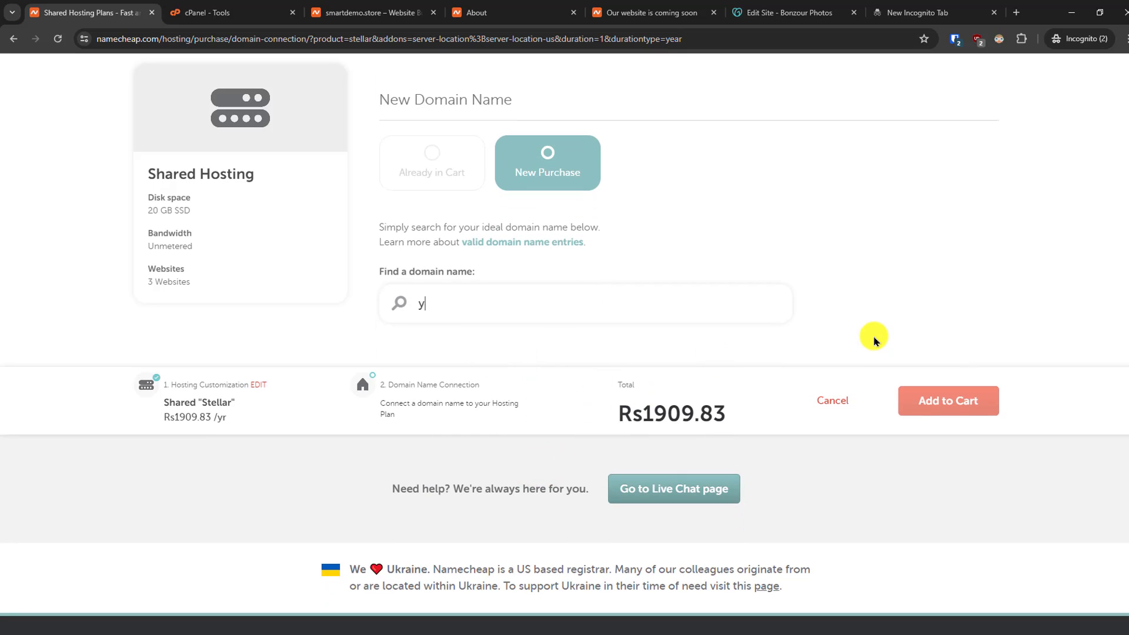
{"action": "type", "text": "ourwebsitenamenew"}
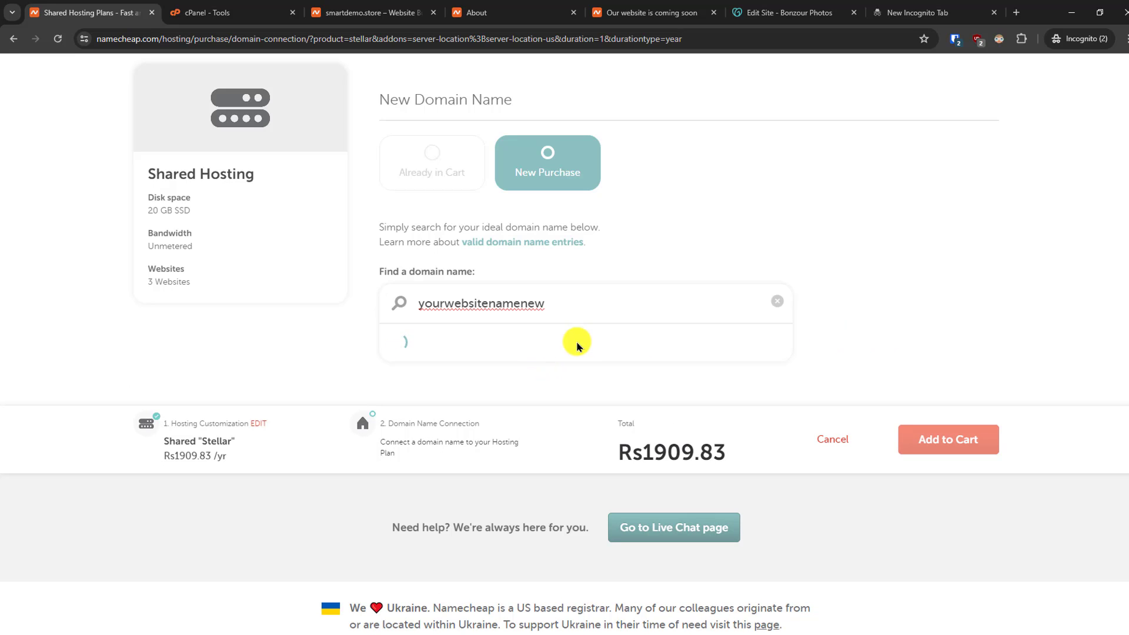
{"action": "left_click", "coordinate": [562, 345]}
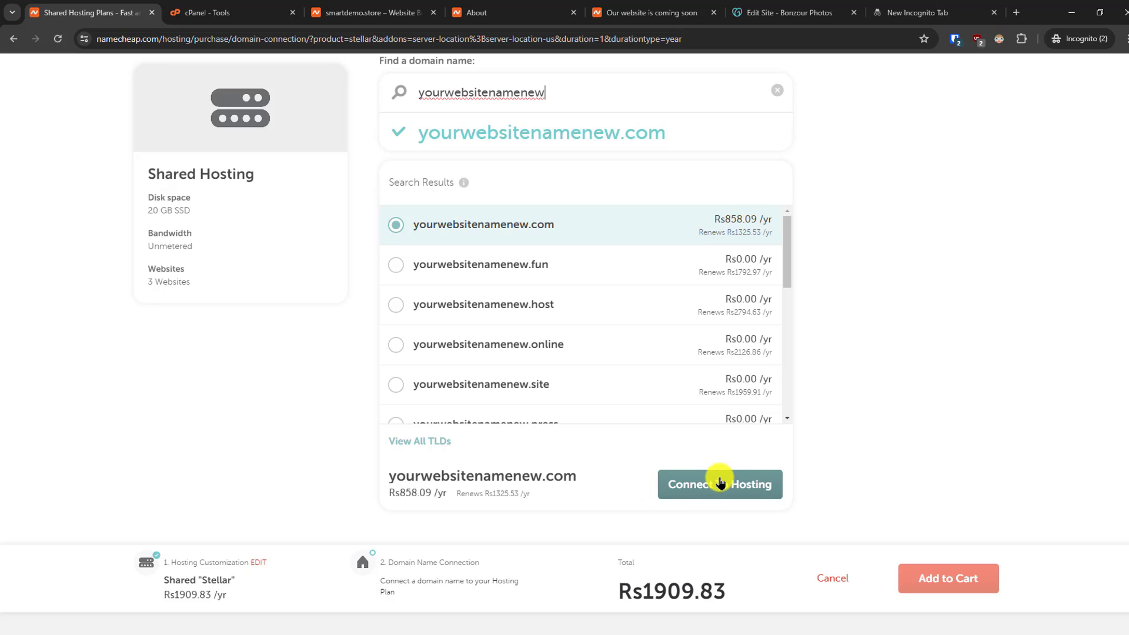
{"action": "left_click", "coordinate": [717, 478]}
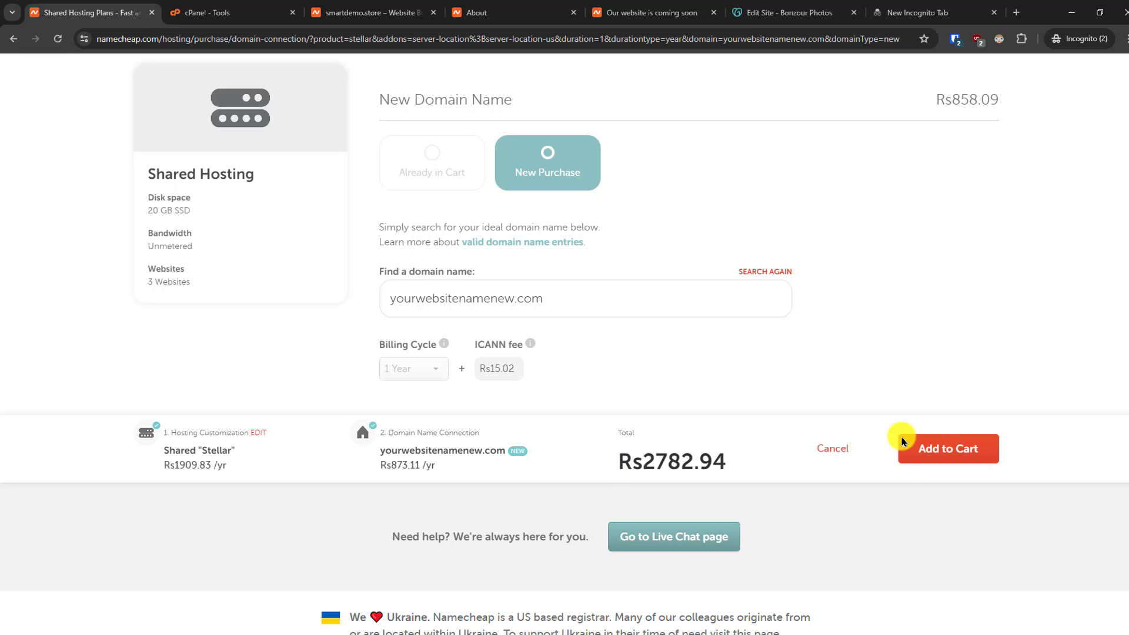
{"action": "left_click", "coordinate": [940, 451]}
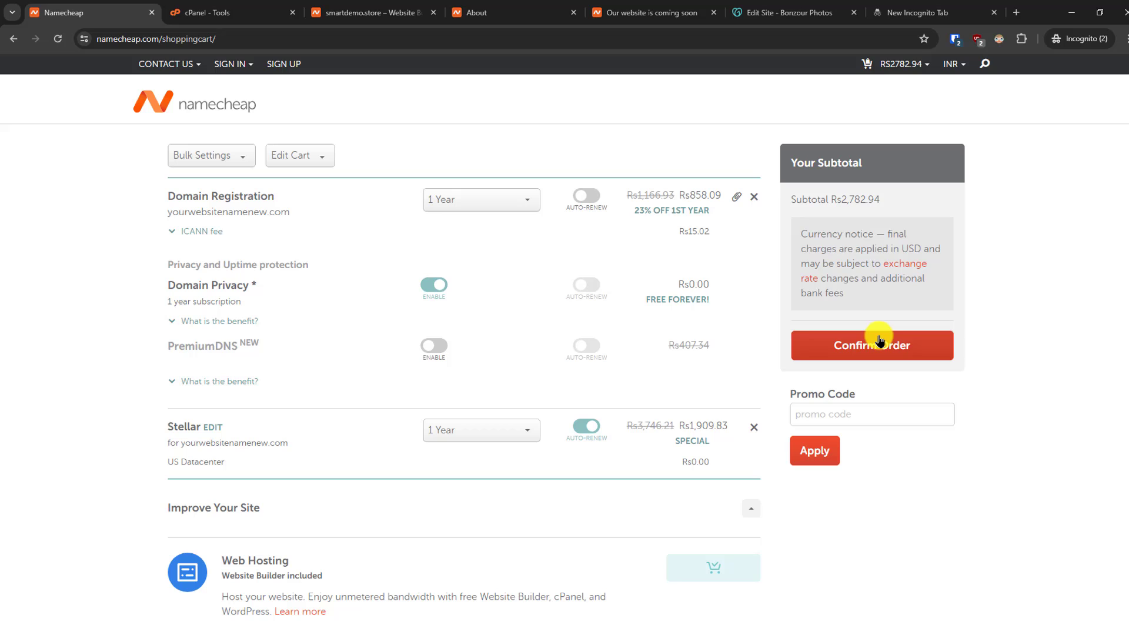
{"action": "left_click", "coordinate": [879, 341]}
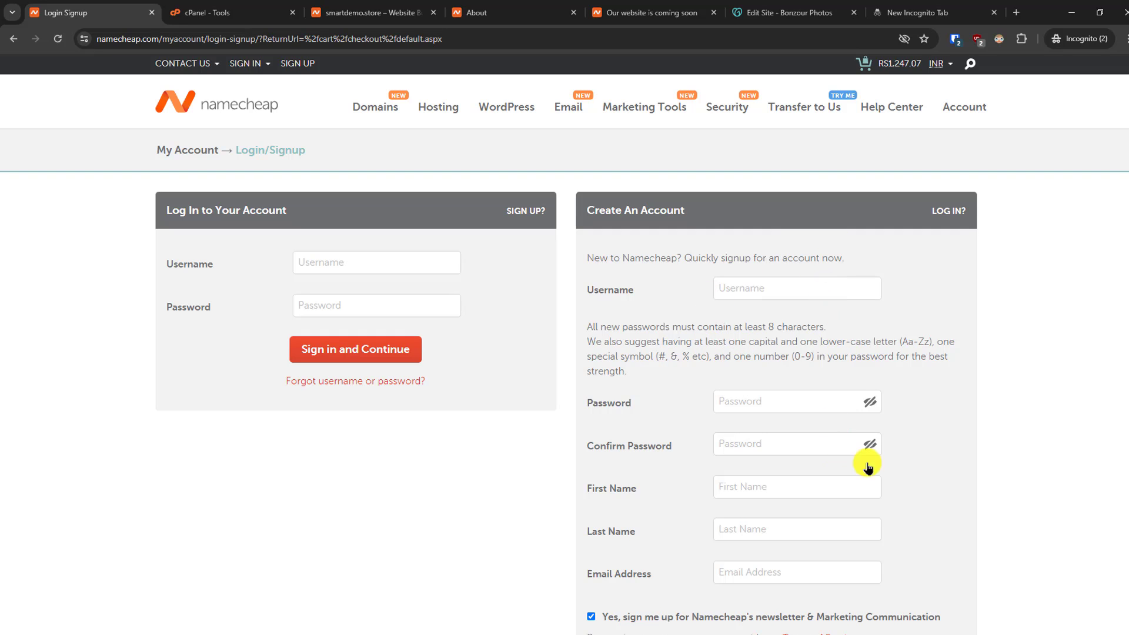
Go to the account Dashboard and open the Hosting List showing smartdemo.store's Stellar plan.
{"action": "scroll", "coordinate": [867, 459], "scroll_direction": "down", "scroll_amount": 3}
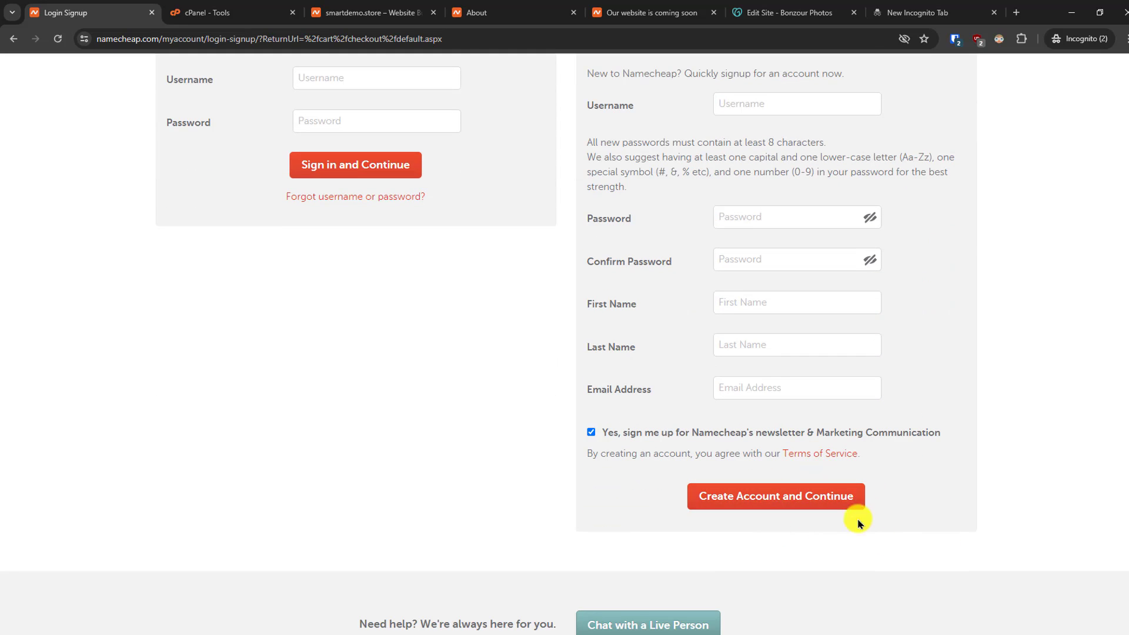
{"action": "scroll", "coordinate": [912, 420], "scroll_direction": "up", "scroll_amount": 3}
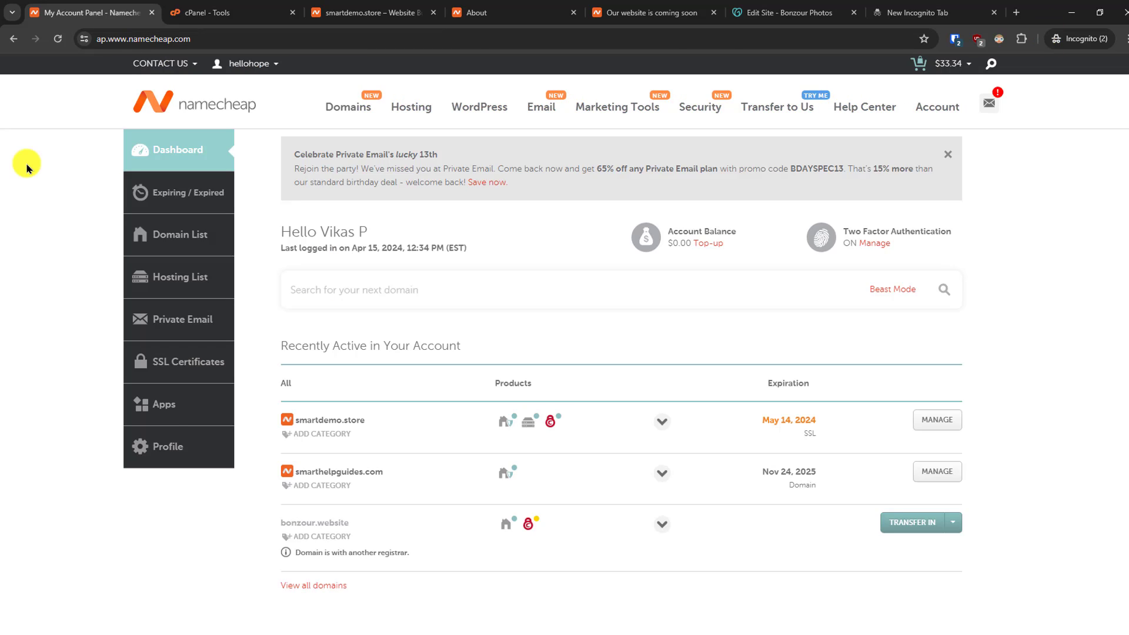
{"action": "mouse_move", "coordinate": [259, 63]}
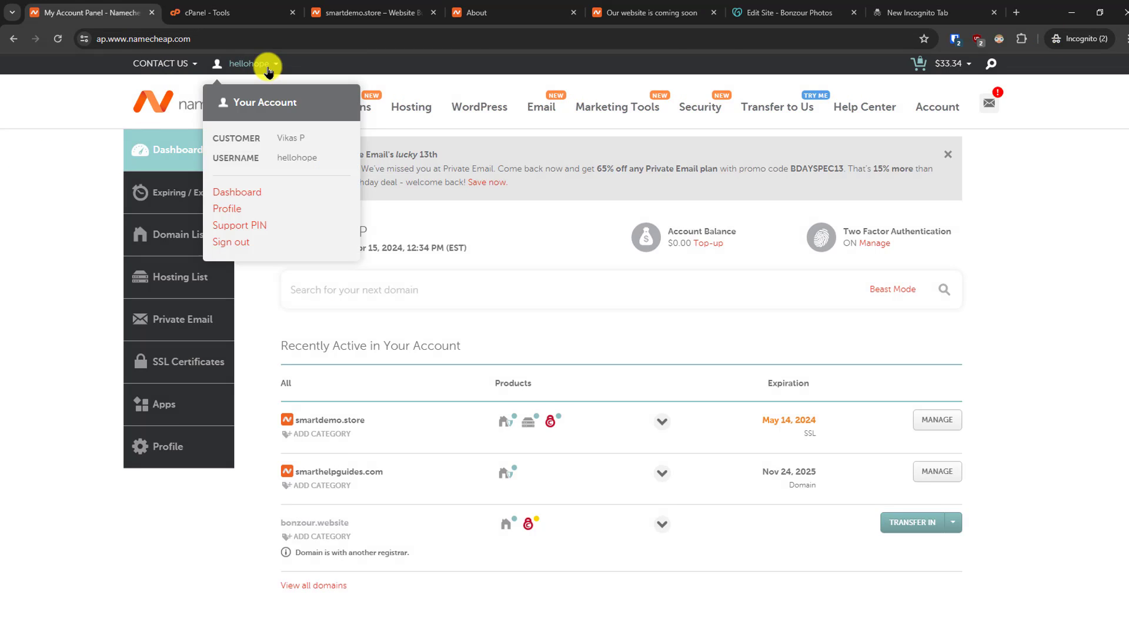
{"action": "left_click", "coordinate": [235, 195]}
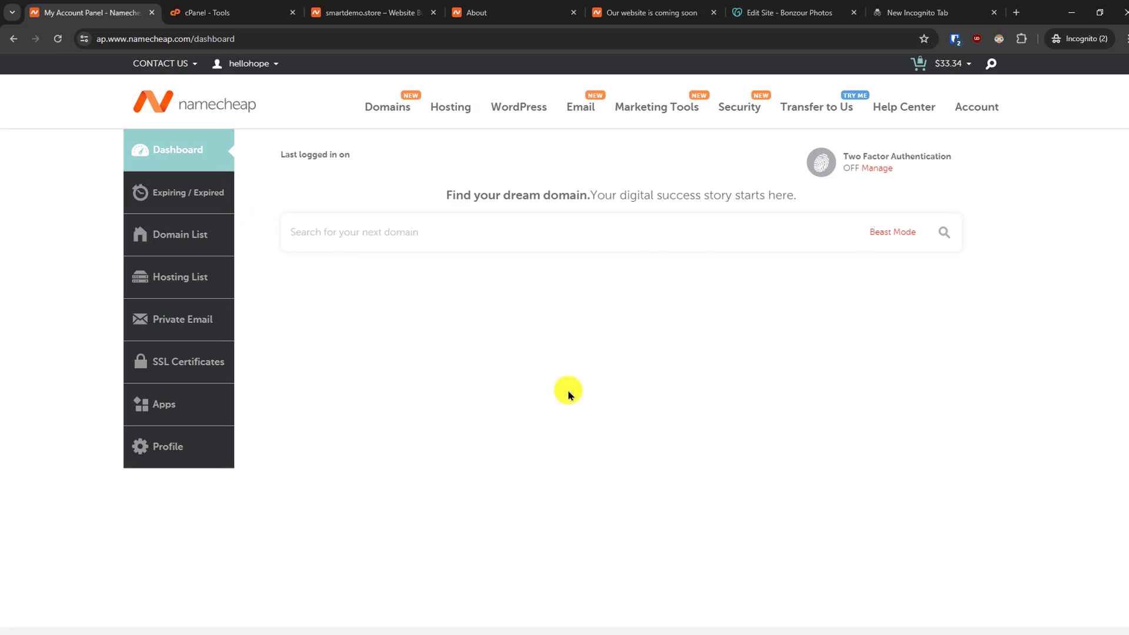
{"action": "left_click", "coordinate": [181, 280]}
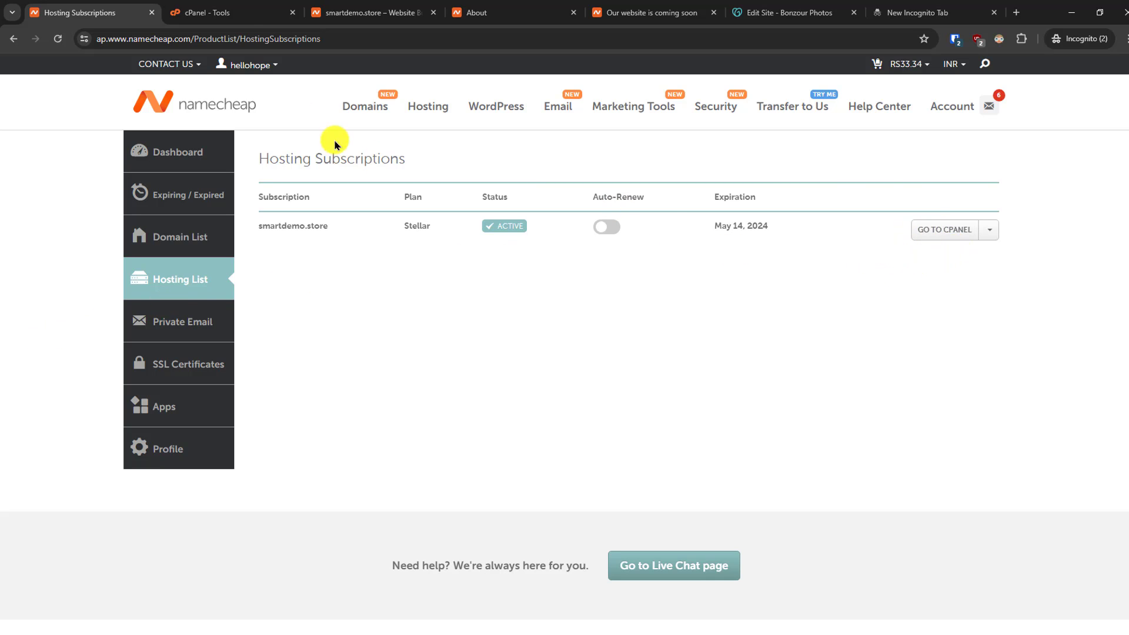
From the cPanel Tools page, launch Website Builder for smartdemo.store.
{"action": "left_click", "coordinate": [230, 14]}
{"action": "scroll", "coordinate": [301, 303], "scroll_direction": "up", "scroll_amount": 3}
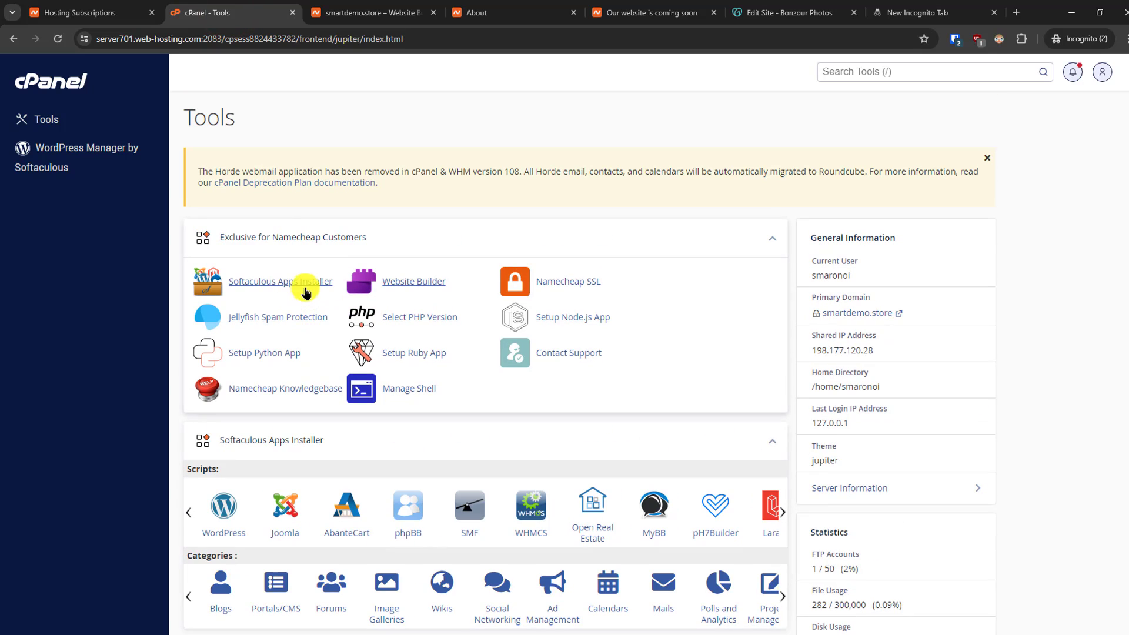
{"action": "left_click", "coordinate": [431, 286]}
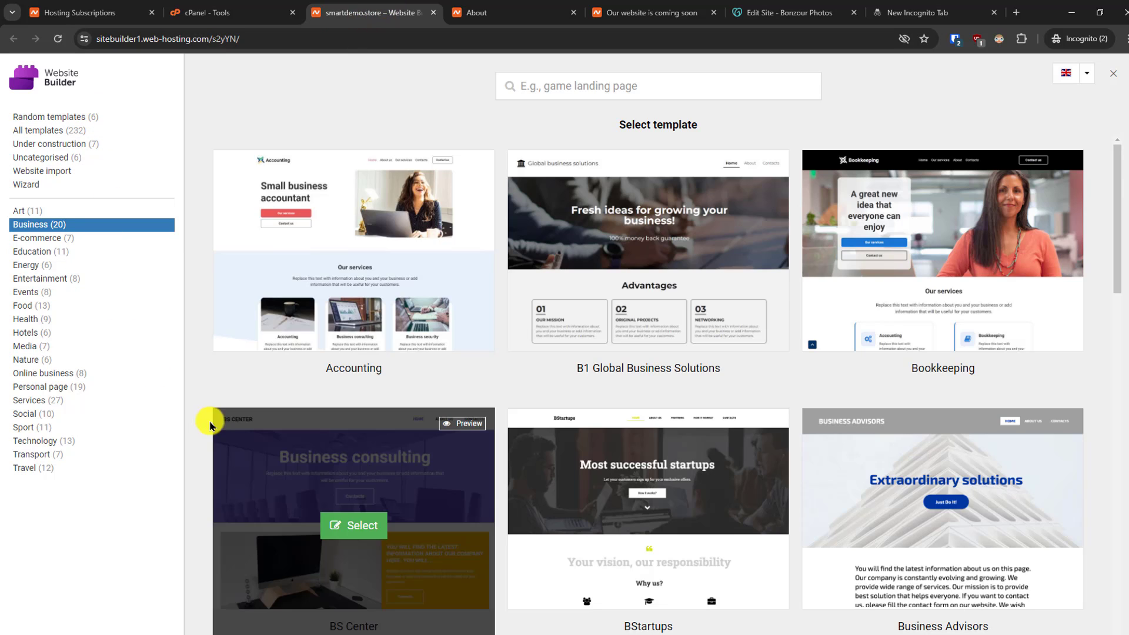
{"action": "left_click", "coordinate": [497, 12]}
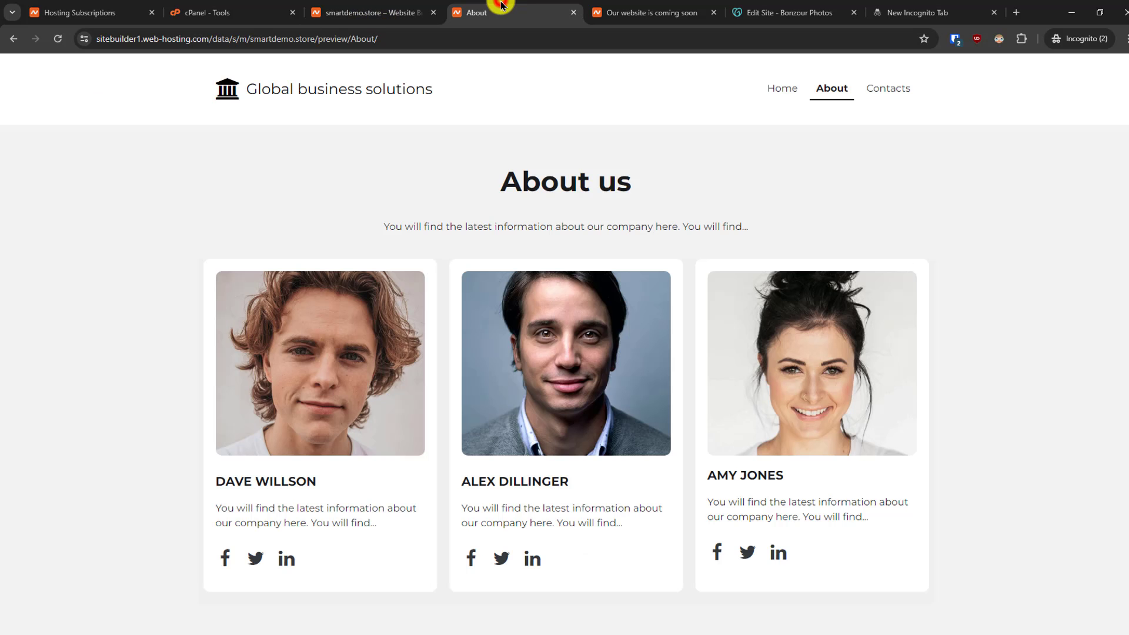
{"action": "left_click", "coordinate": [352, 12]}
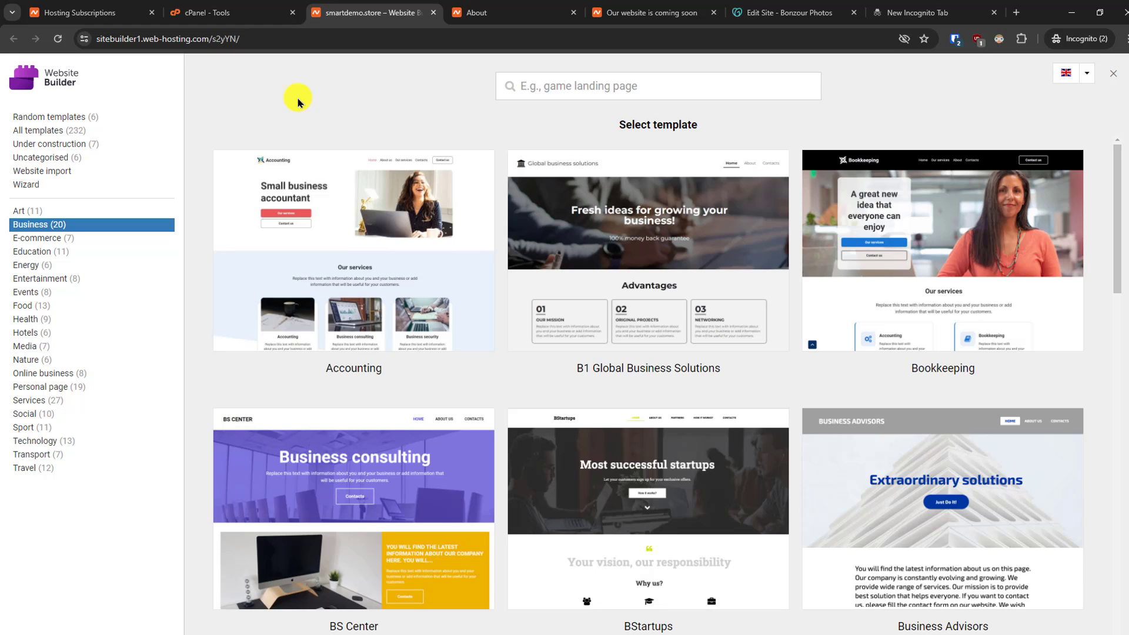
{"action": "left_click", "coordinate": [516, 12]}
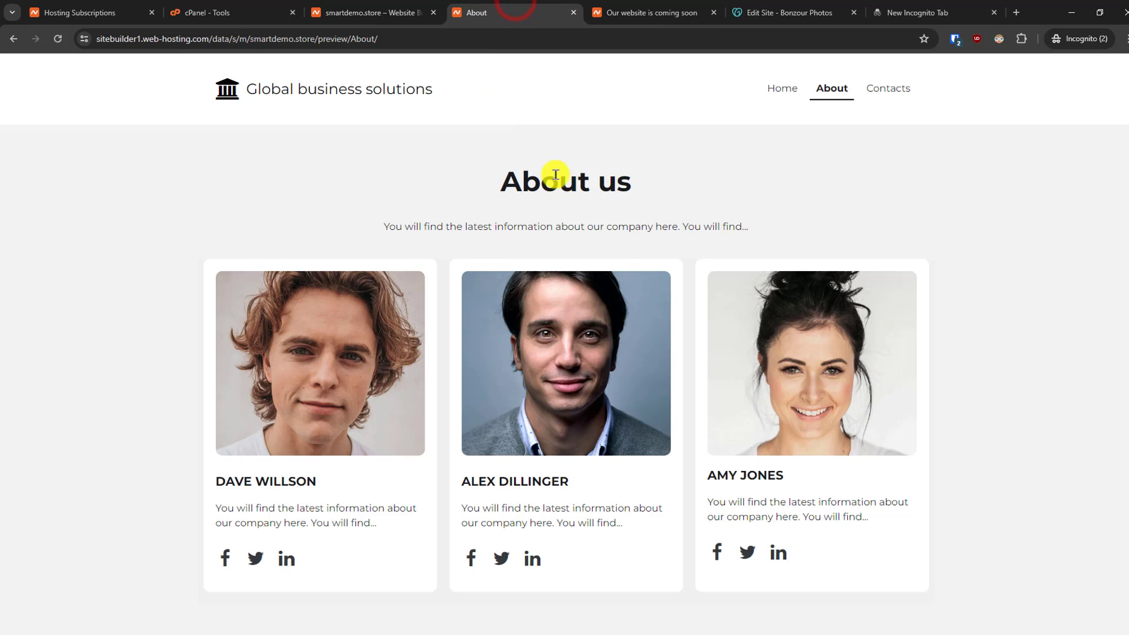
{"action": "left_click", "coordinate": [365, 12]}
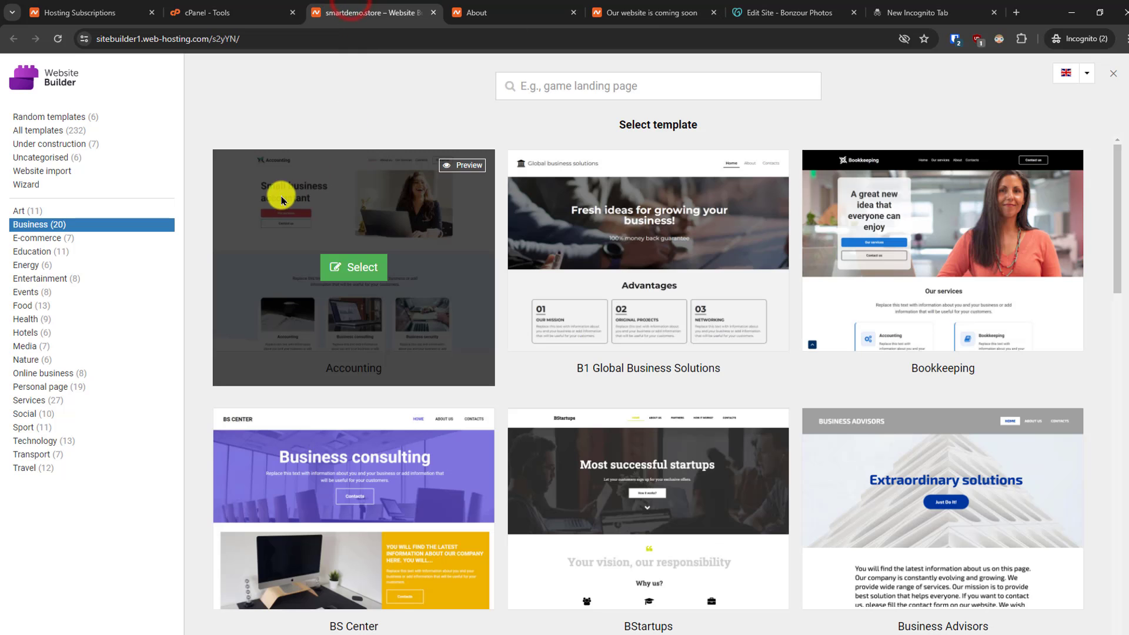
{"action": "scroll", "coordinate": [1102, 351], "scroll_direction": "down", "scroll_amount": 7}
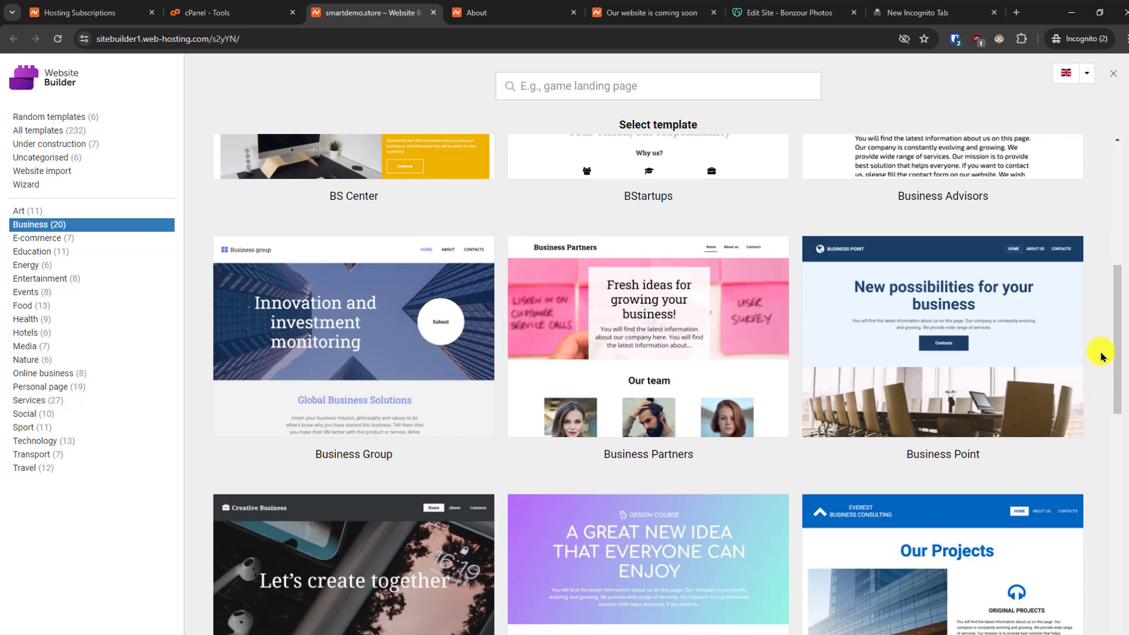